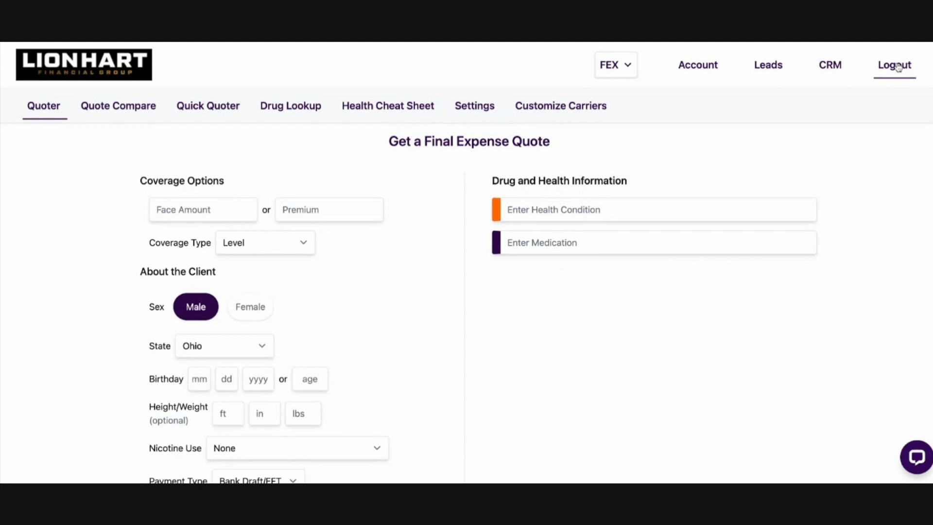
Log out of the current account and open the Insurance Toolkits sign-up page
{"action": "left_click", "coordinate": [897, 66]}
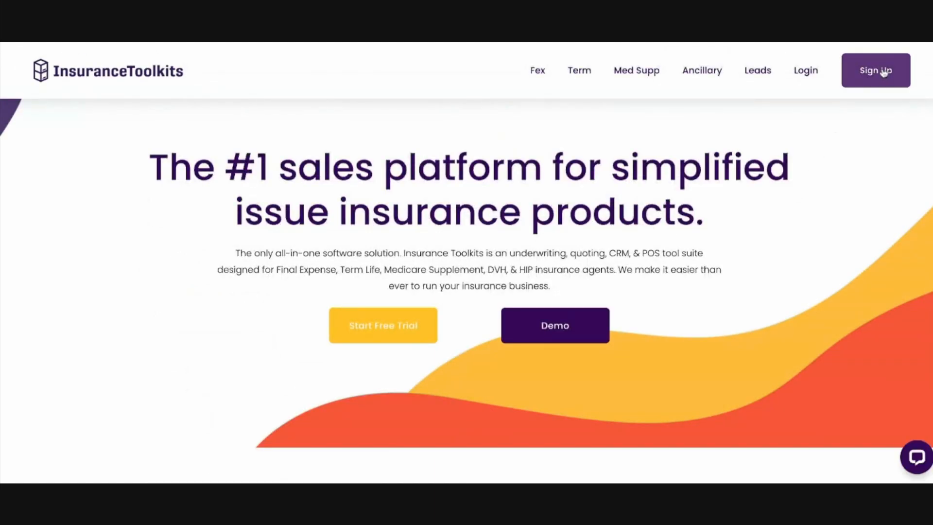
{"action": "left_click", "coordinate": [868, 72]}
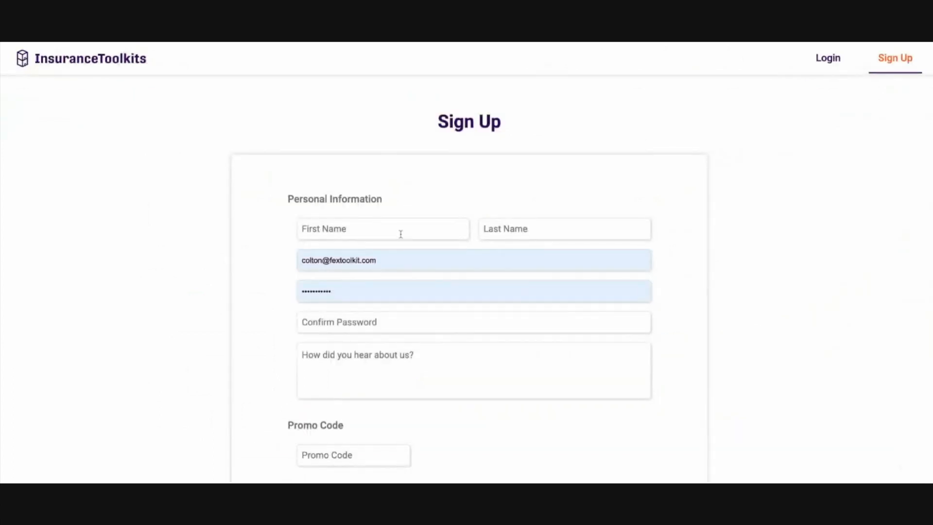
Apply the promo code LIONHART15 in the sign-up form
{"action": "scroll", "coordinate": [699, 173], "scroll_direction": "down", "scroll_amount": 1}
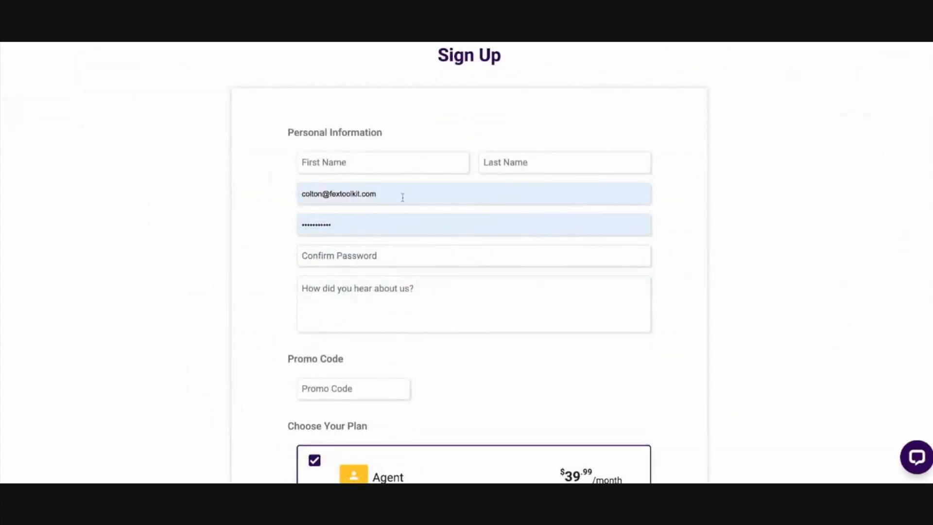
{"action": "scroll", "coordinate": [438, 248], "scroll_direction": "down", "scroll_amount": 3}
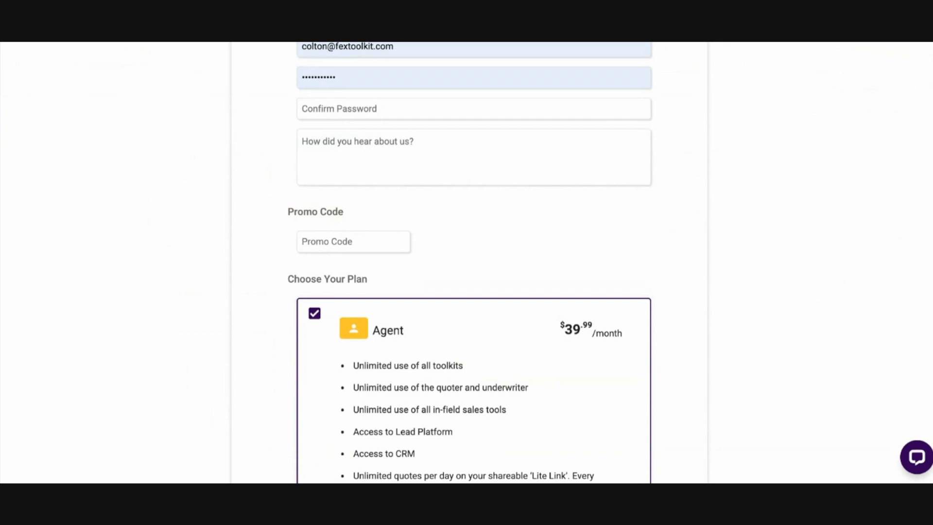
{"action": "type", "text": "LIONHART15"}
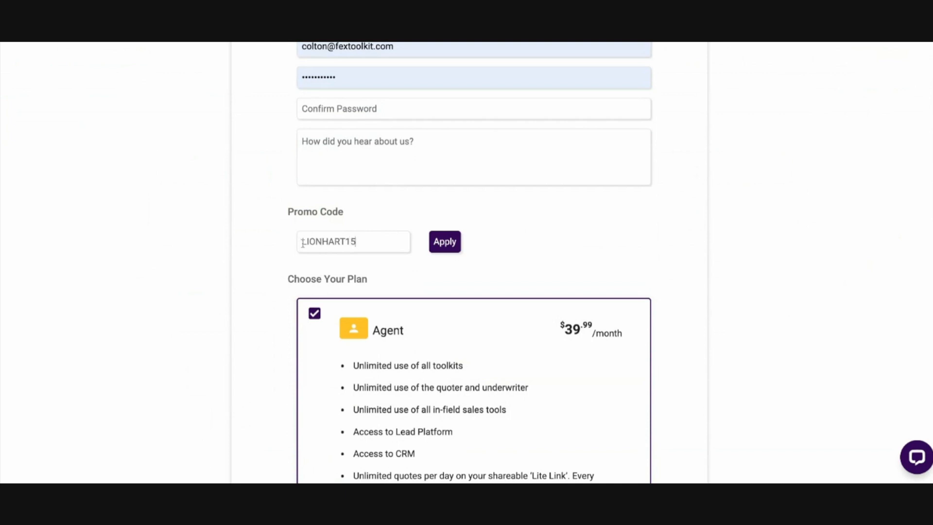
{"action": "left_click", "coordinate": [443, 246]}
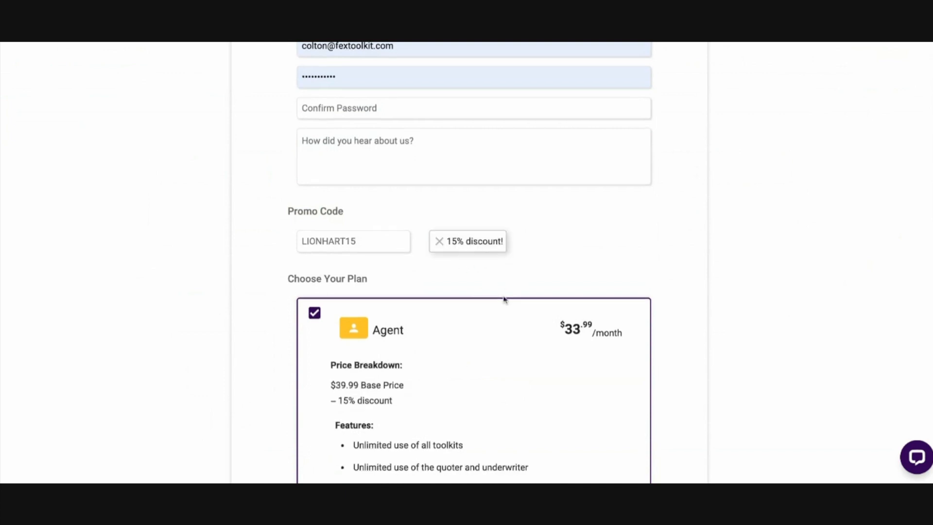
Review the discounted monthly prices and price breakdowns of the Agent and Agency plans
{"action": "scroll", "coordinate": [343, 353], "scroll_direction": "down", "scroll_amount": 1}
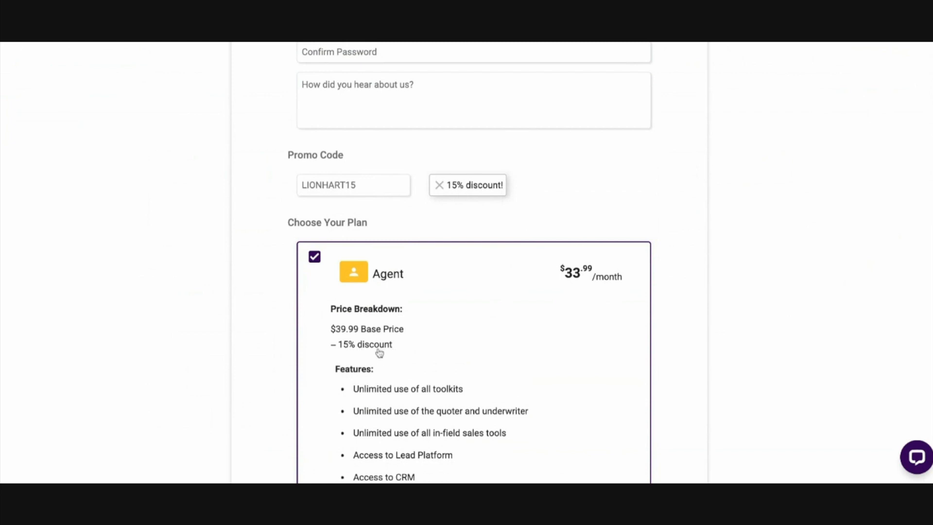
{"action": "left_click_drag", "start_coordinate": [548, 275], "coordinate": [630, 288]}
{"action": "left_click", "coordinate": [604, 332]}
{"action": "scroll", "coordinate": [605, 348], "scroll_direction": "down", "scroll_amount": 6}
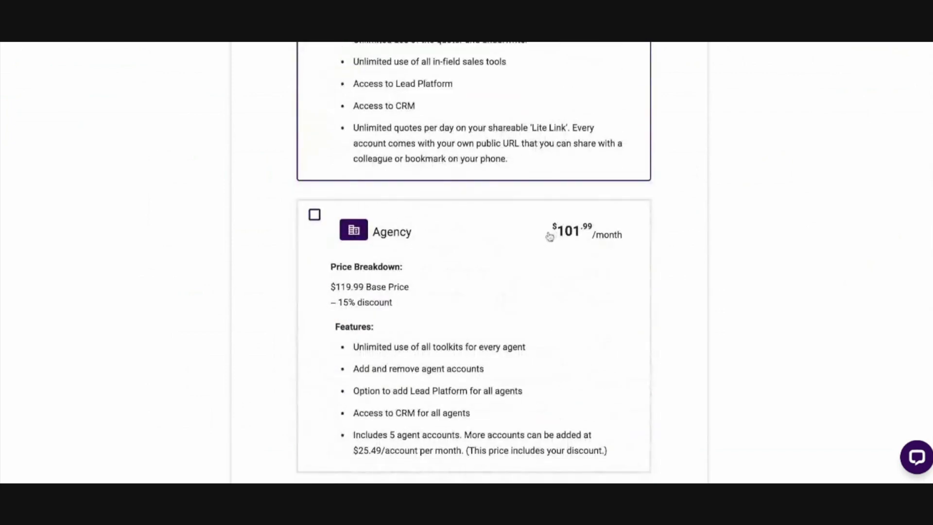
{"action": "scroll", "coordinate": [590, 256], "scroll_direction": "up", "scroll_amount": 10}
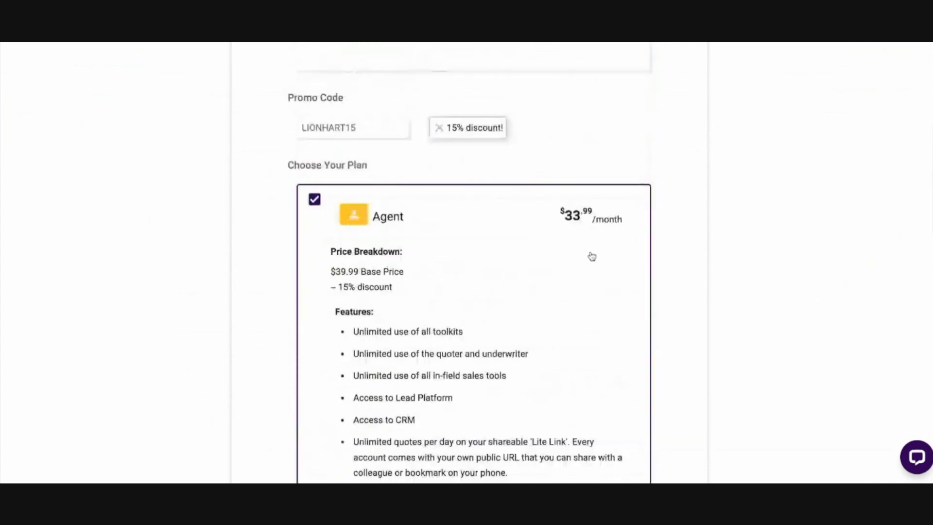
Leave the sign-up form for the login page and log in to the existing account
{"action": "scroll", "coordinate": [708, 310], "scroll_direction": "up", "scroll_amount": 1}
{"action": "left_click", "coordinate": [828, 58]}
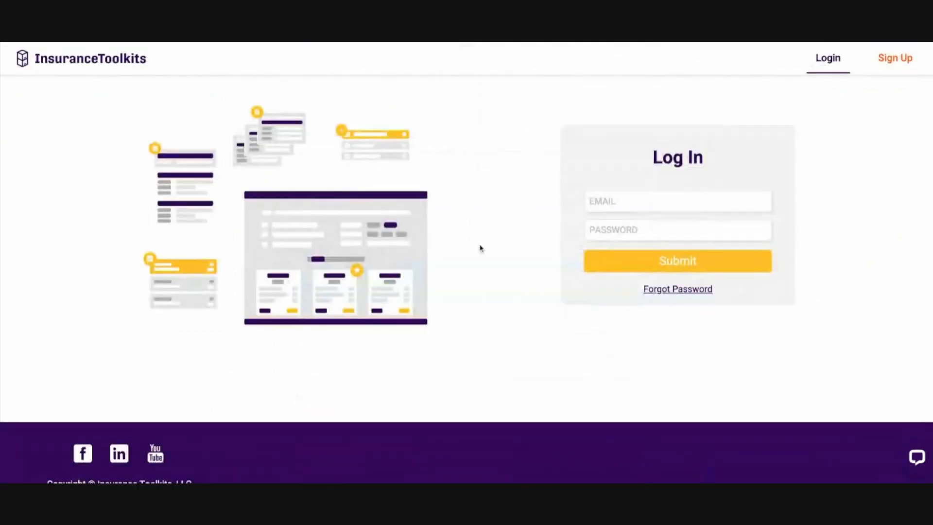
{"action": "left_click", "coordinate": [672, 263]}
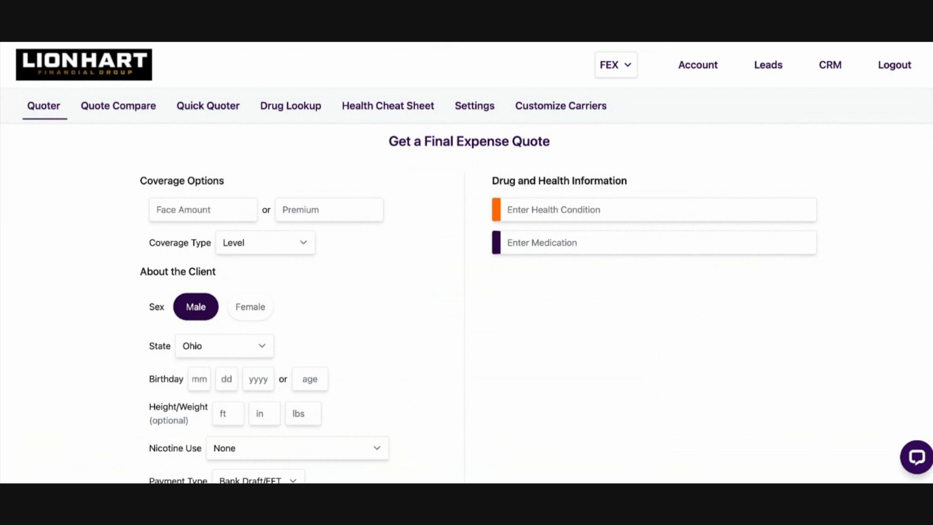
Switch from the FEX toolkit to Term and look over the term quote form
{"action": "left_click", "coordinate": [618, 66]}
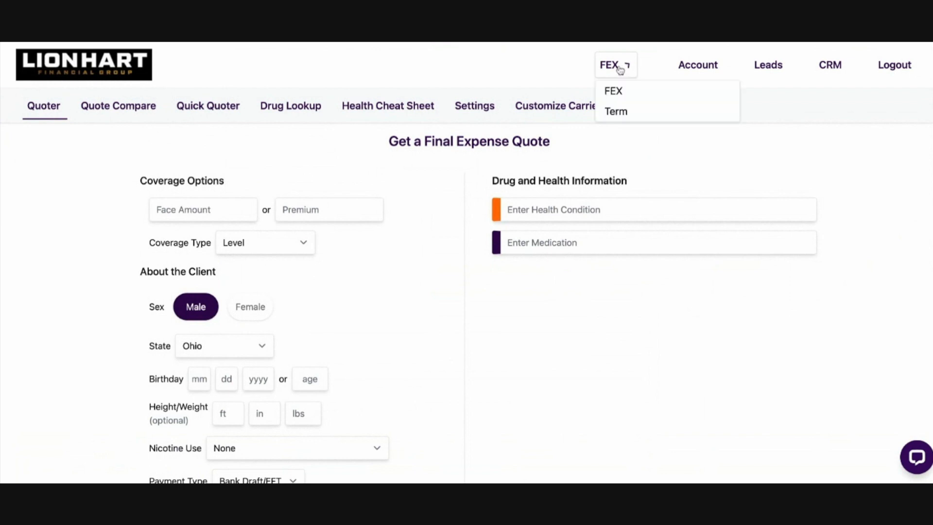
{"action": "left_click", "coordinate": [616, 113]}
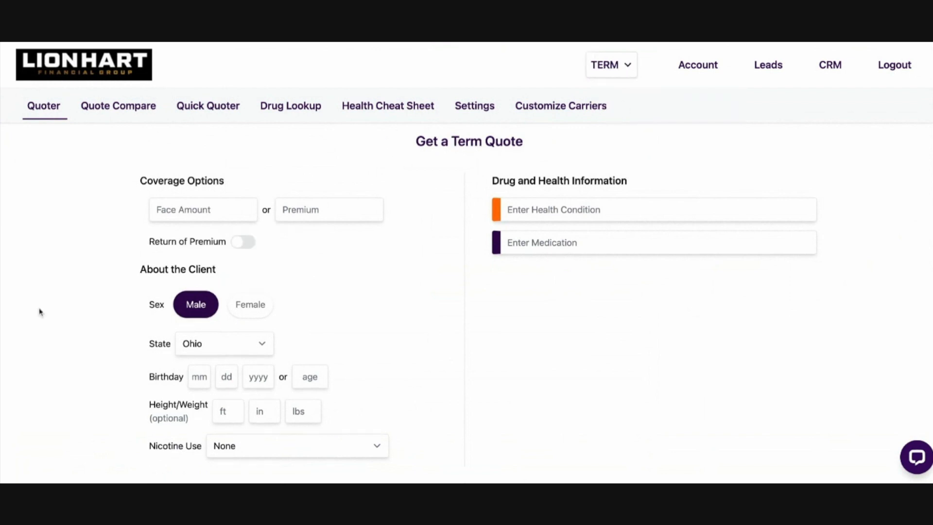
{"action": "scroll", "coordinate": [569, 296], "scroll_direction": "down", "scroll_amount": 1}
{"action": "scroll", "coordinate": [583, 296], "scroll_direction": "up", "scroll_amount": 2}
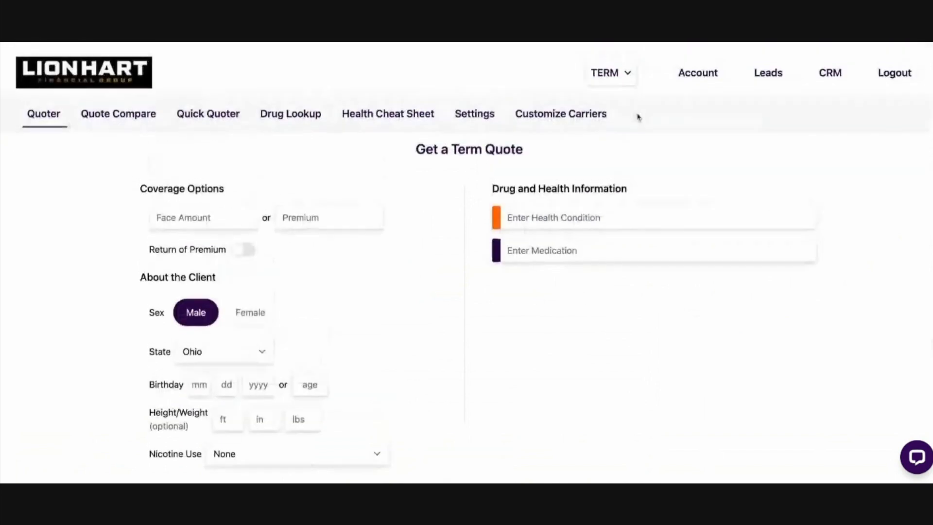
{"action": "scroll", "coordinate": [433, 198], "scroll_direction": "down", "scroll_amount": 1}
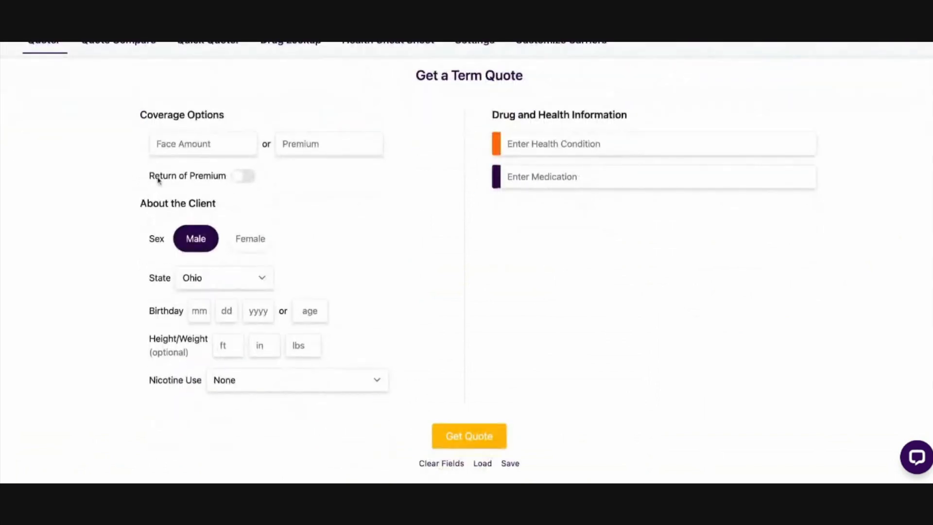
Turn the Return of Premium option on and off again, and view the term length choices
{"action": "triple_click", "coordinate": [144, 177]}
{"action": "left_click", "coordinate": [241, 178]}
{"action": "left_click", "coordinate": [240, 178]}
{"action": "left_click", "coordinate": [240, 178]}
{"action": "left_click", "coordinate": [240, 178]}
{"action": "scroll", "coordinate": [447, 336], "scroll_direction": "down", "scroll_amount": 1}
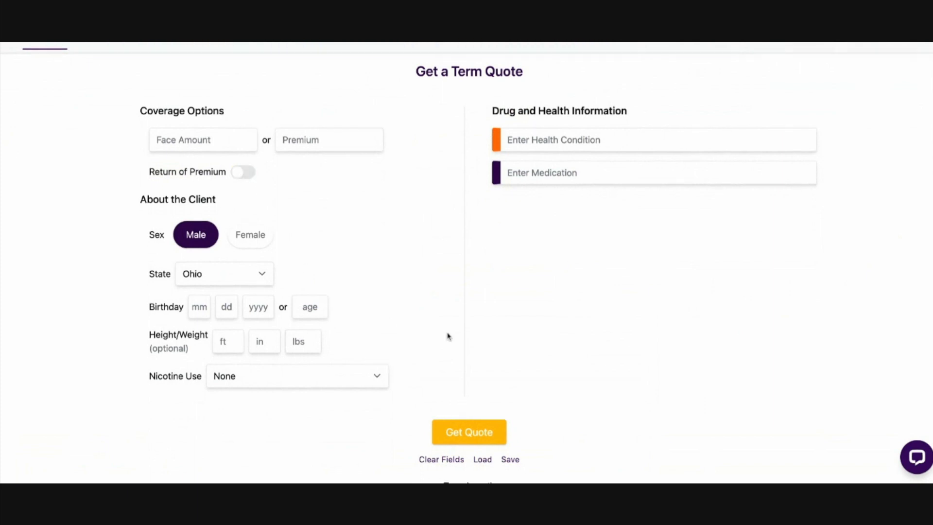
{"action": "scroll", "coordinate": [447, 336], "scroll_direction": "down", "scroll_amount": 5}
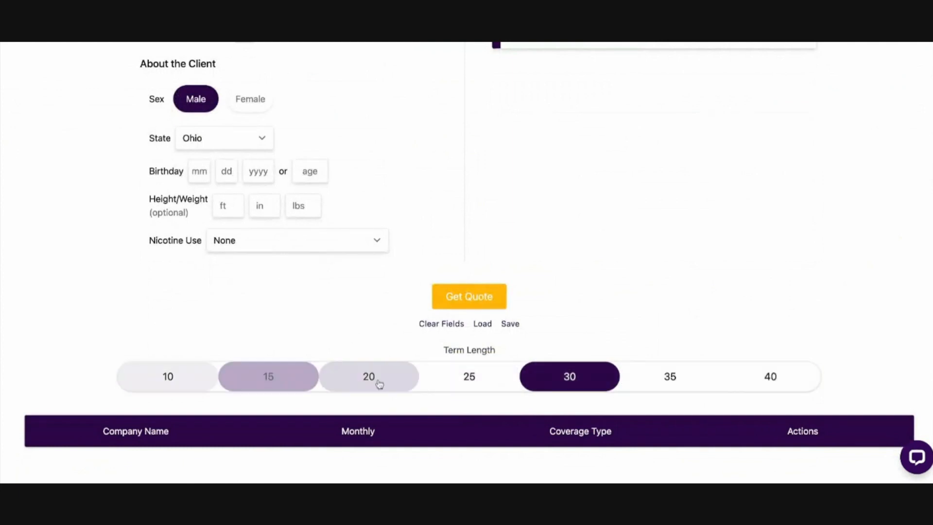
Switch back from the Term toolkit to FEX for a final expense quote
{"action": "scroll", "coordinate": [698, 225], "scroll_direction": "up", "scroll_amount": 8}
{"action": "left_click", "coordinate": [614, 75]}
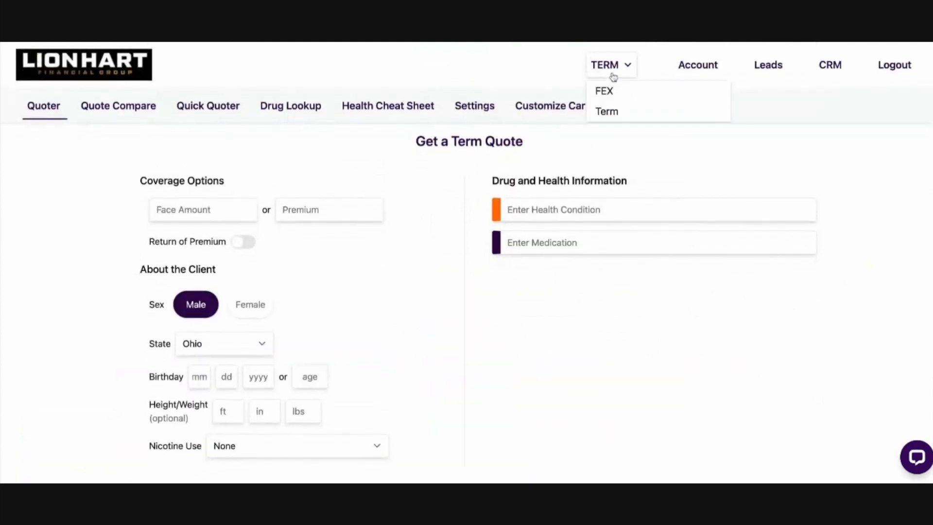
{"action": "left_click", "coordinate": [627, 91]}
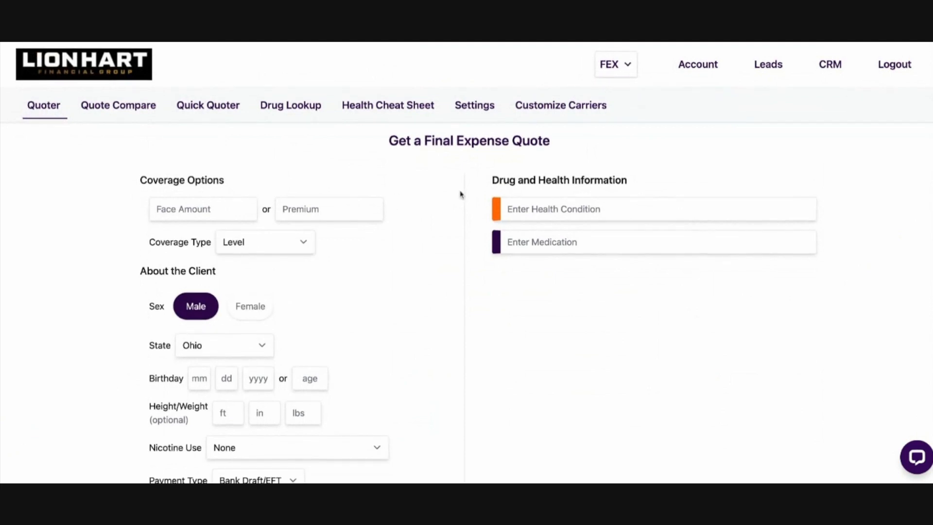
{"action": "scroll", "coordinate": [457, 192], "scroll_direction": "down", "scroll_amount": 3}
{"action": "scroll", "coordinate": [102, 121], "scroll_direction": "up", "scroll_amount": 3}
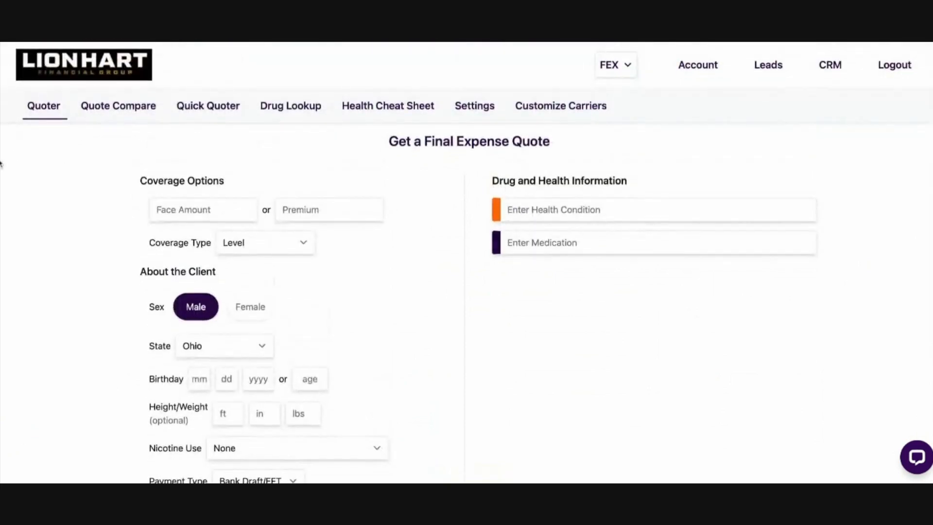
Enter a face amount of 25,000 in the coverage options of the final expense quote
{"action": "left_click_drag", "start_coordinate": [134, 184], "coordinate": [273, 187]}
{"action": "left_click", "coordinate": [281, 189]}
{"action": "left_click", "coordinate": [188, 205]}
{"action": "type", "text": "250000"}
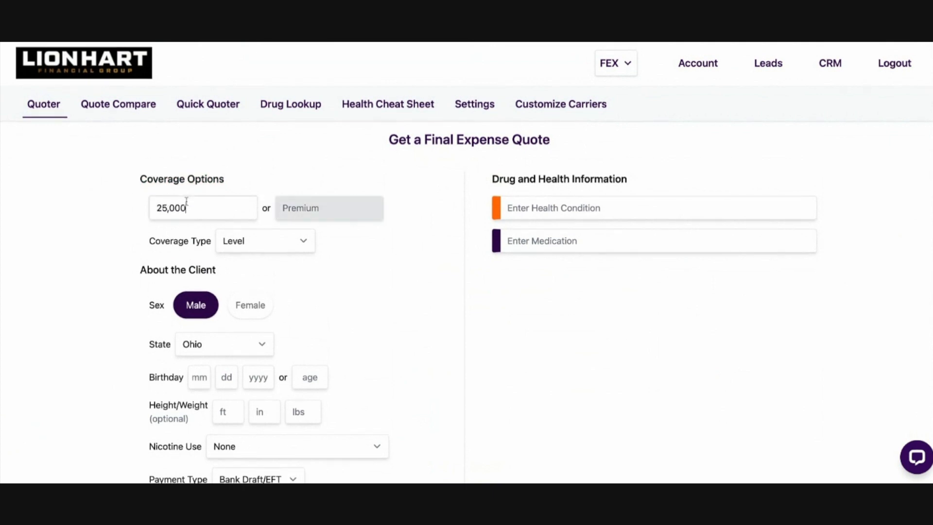
Clear the face amount and enter a premium of 100 instead
{"action": "key", "text": "BackSpace"}
{"action": "key", "text": "BackSpace"}
{"action": "key", "text": "BackSpace"}
{"action": "key", "text": "BackSpace"}
{"action": "key", "text": "BackSpace"}
{"action": "left_click", "coordinate": [334, 211]}
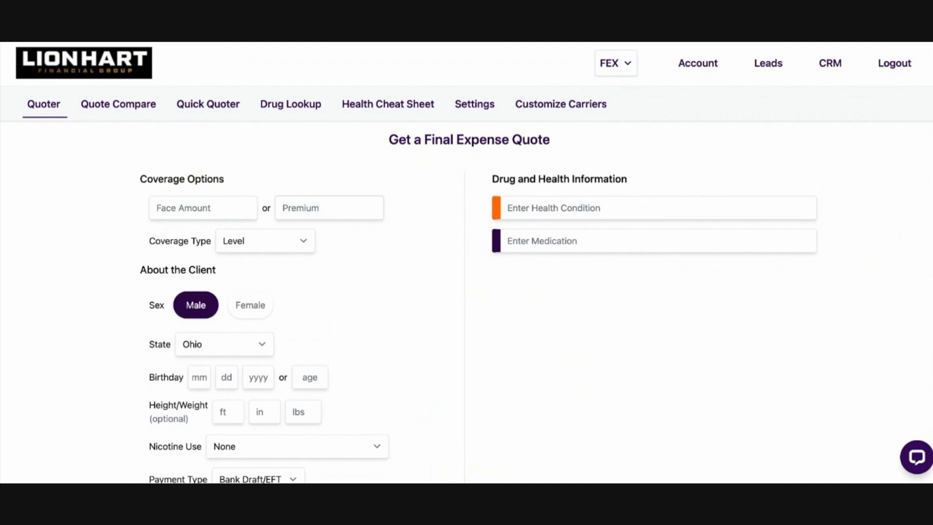
{"action": "type", "text": "100"}
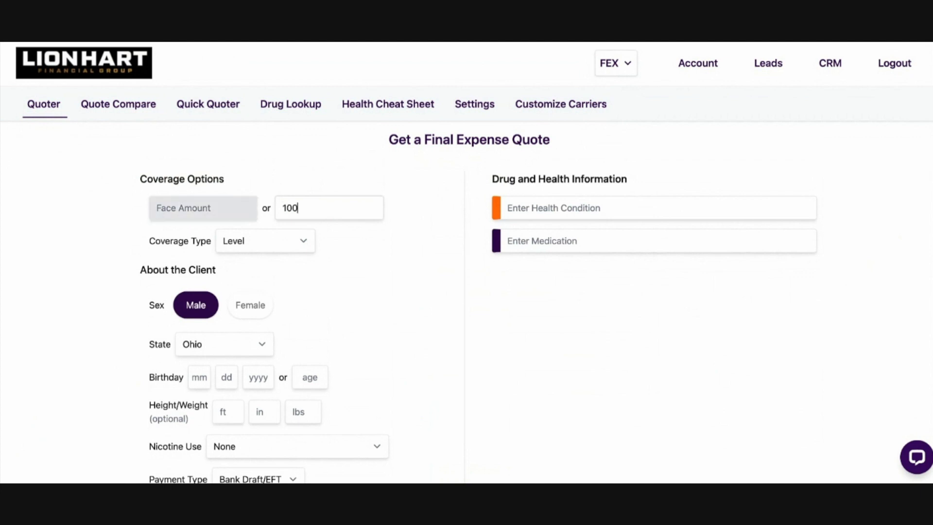
Clear the premium and set the face amount back to 25,000
{"action": "key", "text": "BackSpace"}
{"action": "key", "text": "BackSpace"}
{"action": "left_click", "coordinate": [213, 211]}
{"action": "type", "text": "250000"}
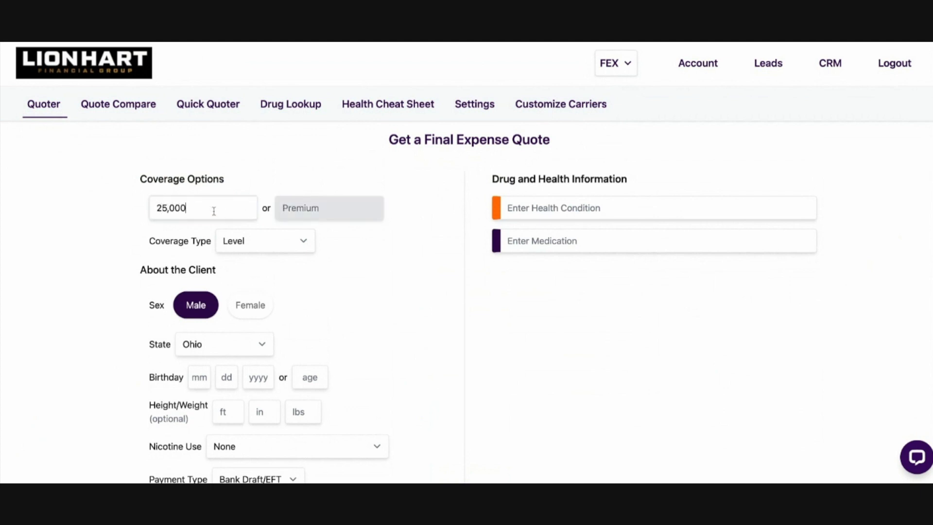
Examine the available coverage types for the quote, keeping Level selected
{"action": "scroll", "coordinate": [126, 239], "scroll_direction": "down", "scroll_amount": 1}
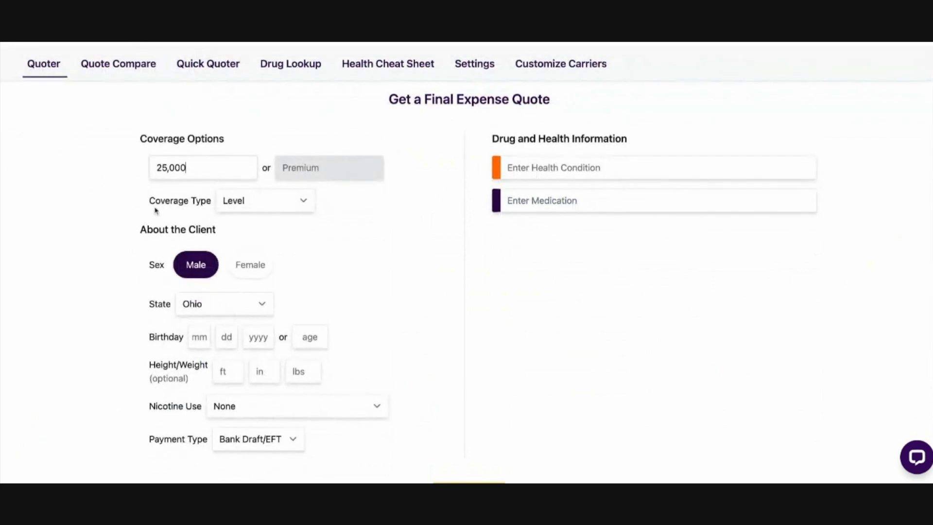
{"action": "left_click_drag", "start_coordinate": [148, 205], "coordinate": [219, 217]}
{"action": "left_click", "coordinate": [290, 245]}
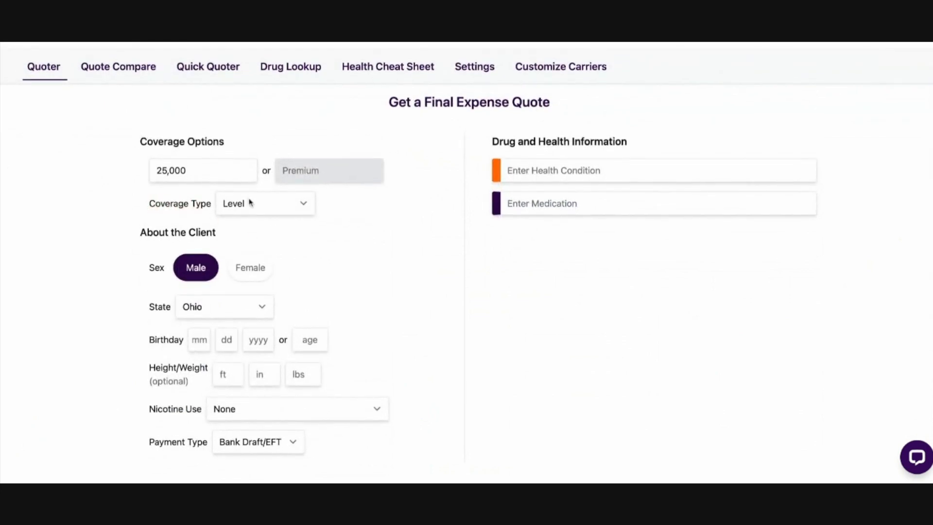
{"action": "left_click", "coordinate": [249, 202]}
{"action": "left_click", "coordinate": [271, 223]}
{"action": "left_click", "coordinate": [262, 198]}
{"action": "left_click", "coordinate": [256, 208]}
{"action": "left_click", "coordinate": [255, 199]}
{"action": "left_click", "coordinate": [267, 217]}
{"action": "left_click", "coordinate": [275, 208]}
{"action": "left_click", "coordinate": [274, 164]}
{"action": "scroll", "coordinate": [355, 237], "scroll_direction": "up", "scroll_amount": 2}
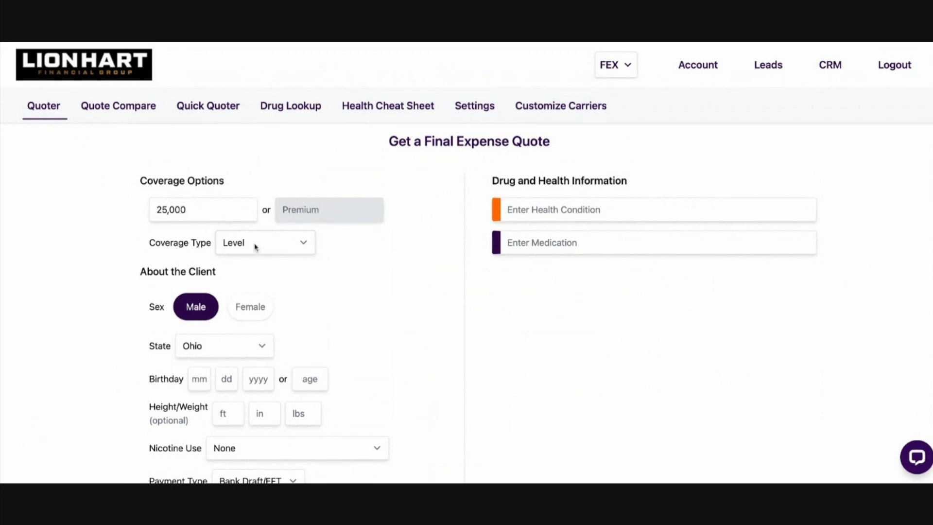
Look over the Drug and Health Information section and the rest of the quote form
{"action": "scroll", "coordinate": [392, 283], "scroll_direction": "down", "scroll_amount": 1}
{"action": "scroll", "coordinate": [525, 264], "scroll_direction": "up", "scroll_amount": 1}
{"action": "left_click_drag", "start_coordinate": [491, 181], "coordinate": [670, 184]}
{"action": "left_click", "coordinate": [600, 332]}
{"action": "scroll", "coordinate": [336, 293], "scroll_direction": "down", "scroll_amount": 1}
{"action": "scroll", "coordinate": [336, 293], "scroll_direction": "up", "scroll_amount": 1}
{"action": "scroll", "coordinate": [418, 295], "scroll_direction": "down", "scroll_amount": 4}
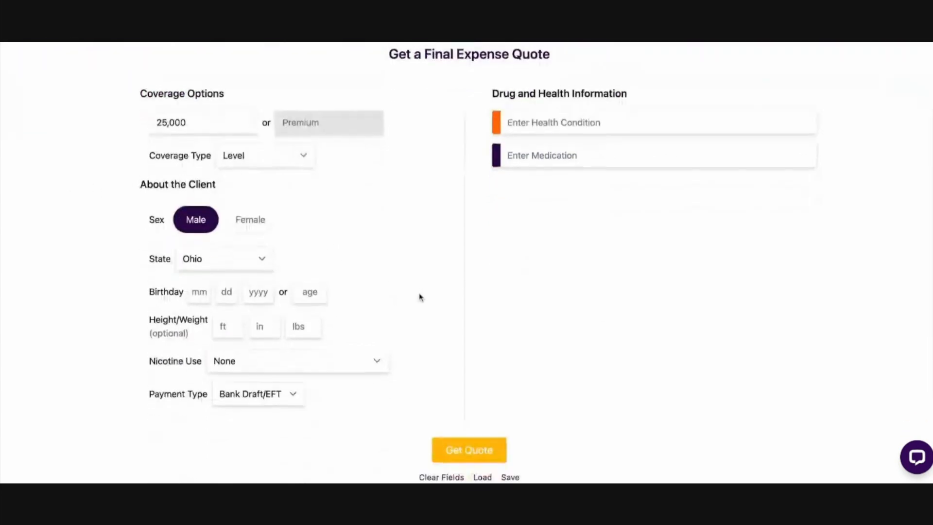
Switch the client's sex between Female and Male, ending on Male
{"action": "left_click", "coordinate": [243, 216]}
{"action": "left_click", "coordinate": [189, 222]}
{"action": "left_click", "coordinate": [242, 217]}
{"action": "left_click", "coordinate": [186, 217]}
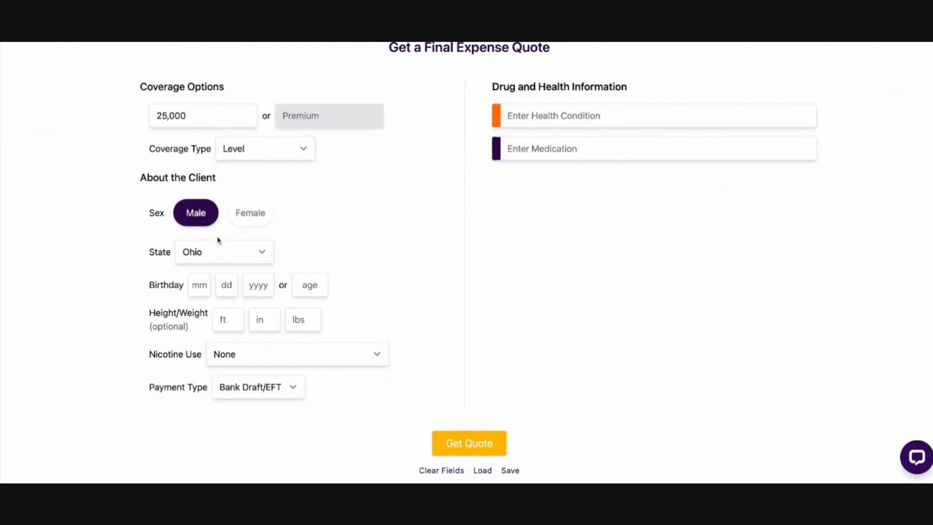
Open the account page and review the referral link, special offer, personal information and password sections
{"action": "scroll", "coordinate": [197, 251], "scroll_direction": "up", "scroll_amount": 2}
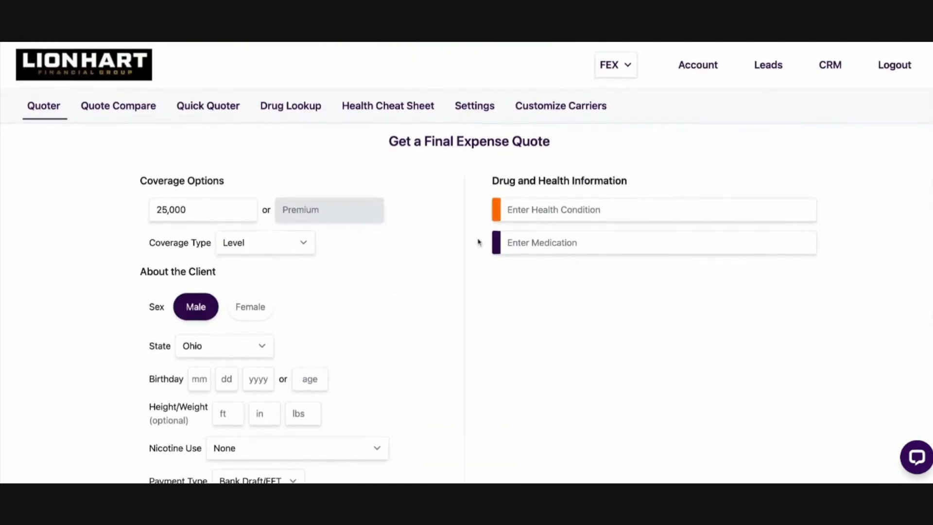
{"action": "left_click", "coordinate": [704, 64]}
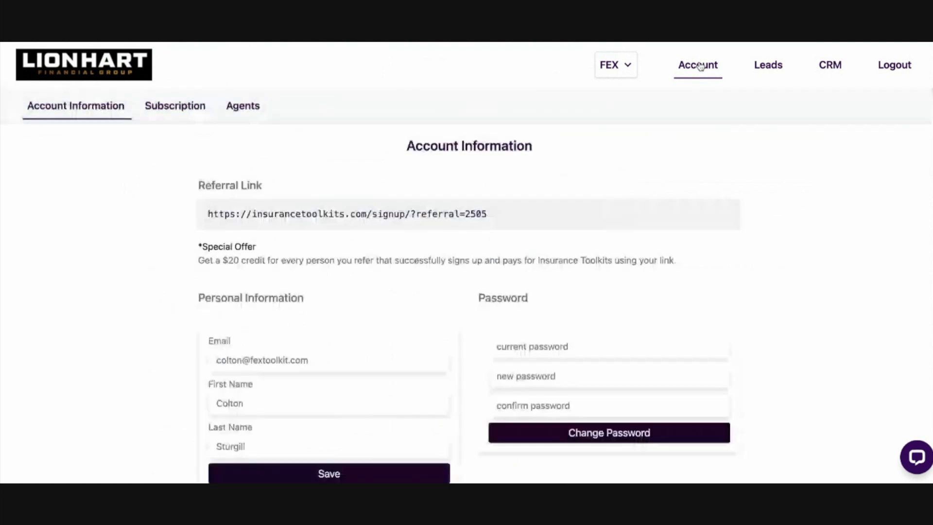
{"action": "scroll", "coordinate": [681, 166], "scroll_direction": "down", "scroll_amount": 1}
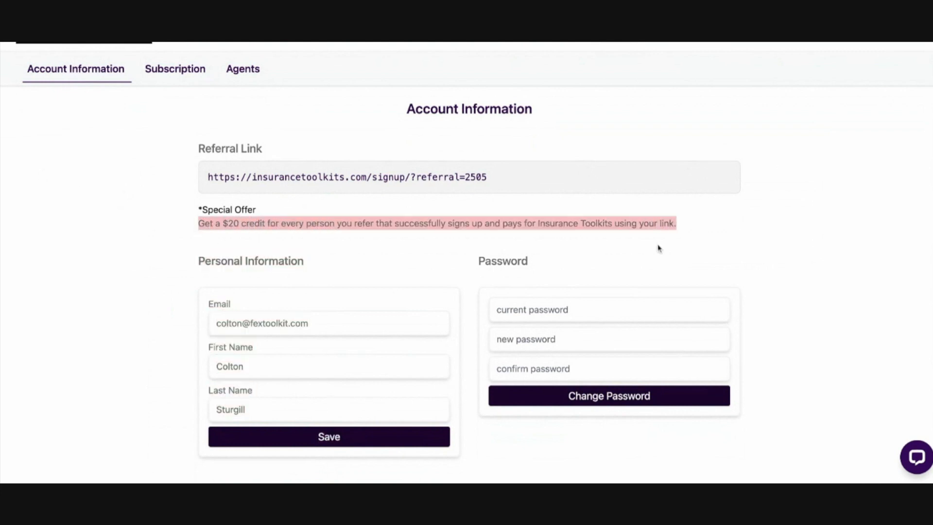
{"action": "scroll", "coordinate": [219, 328], "scroll_direction": "down", "scroll_amount": 2}
{"action": "scroll", "coordinate": [219, 328], "scroll_direction": "down", "scroll_amount": 1}
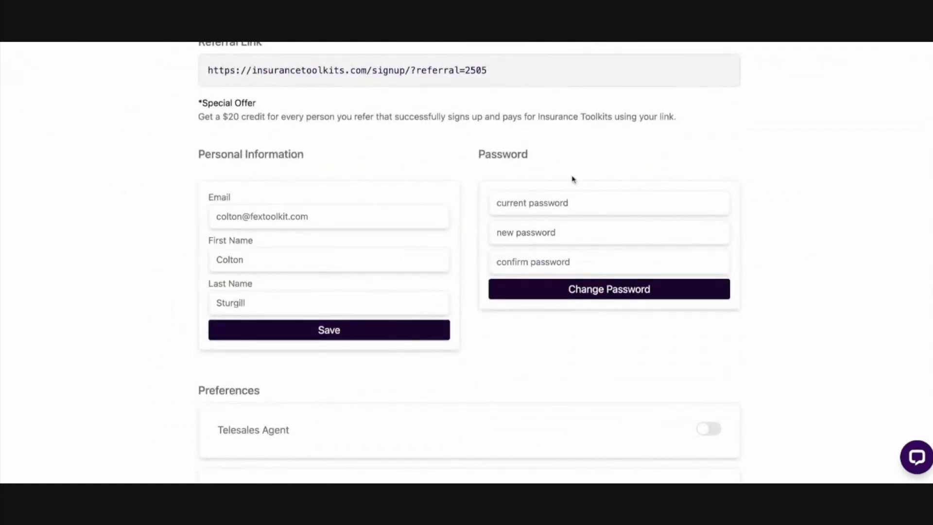
Turn the Telesales Agent preference on and off again
{"action": "scroll", "coordinate": [553, 323], "scroll_direction": "down", "scroll_amount": 1}
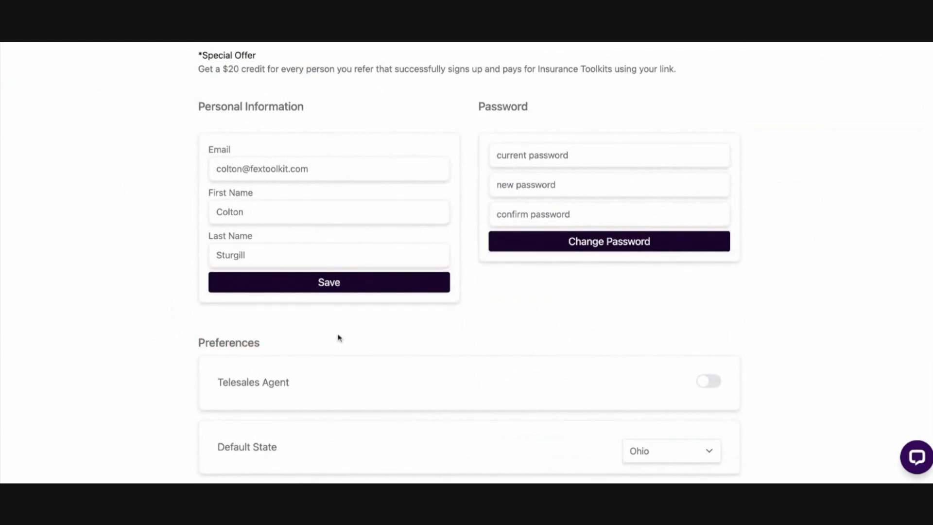
{"action": "left_click", "coordinate": [710, 387]}
{"action": "left_click", "coordinate": [711, 383]}
Return to the final expense quoter and set the face amount to 25,000
{"action": "scroll", "coordinate": [148, 146], "scroll_direction": "up", "scroll_amount": 5}
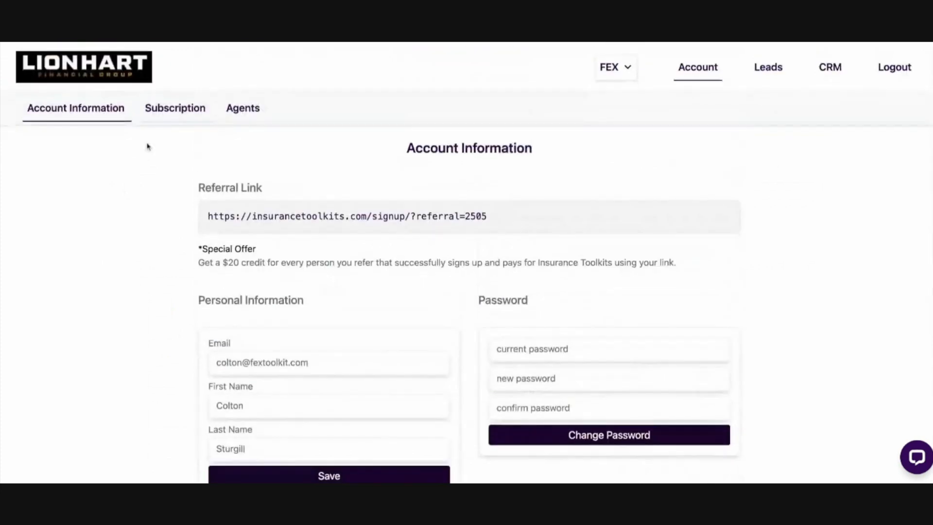
{"action": "left_click", "coordinate": [46, 65]}
{"action": "scroll", "coordinate": [95, 321], "scroll_direction": "down", "scroll_amount": 2}
{"action": "left_click", "coordinate": [207, 100]}
{"action": "type", "text": "250000"}
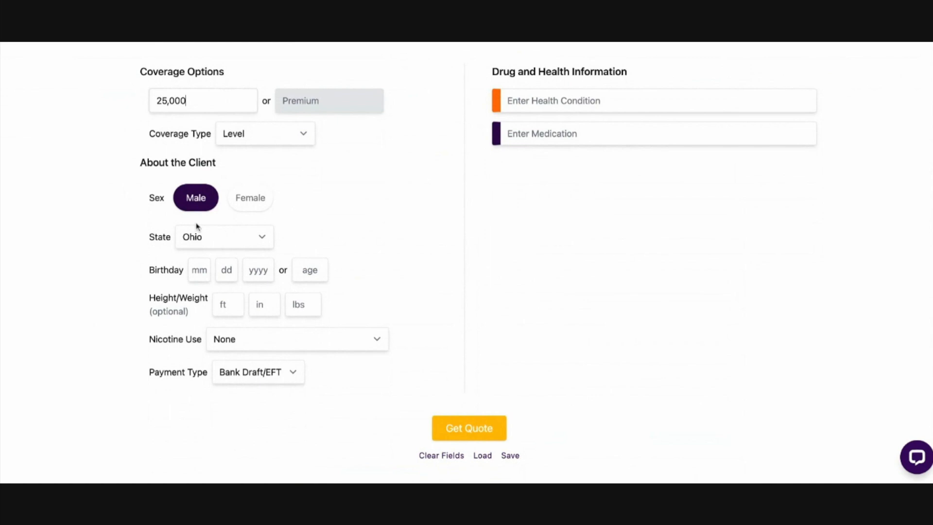
Enter 50 as the client's age in place of a birthday and clear it again
{"action": "scroll", "coordinate": [384, 246], "scroll_direction": "down", "scroll_amount": 2}
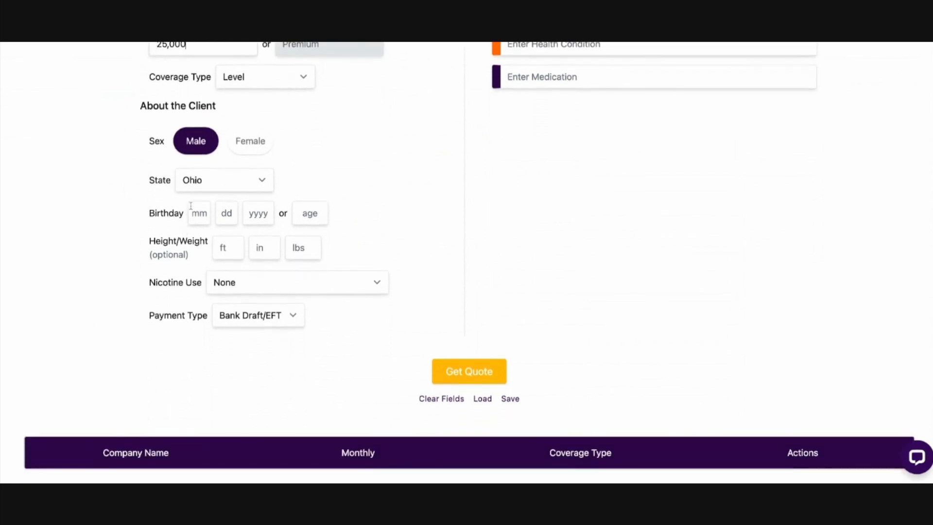
{"action": "left_click", "coordinate": [309, 214]}
{"action": "type", "text": "50"}
{"action": "left_click_drag", "start_coordinate": [140, 242], "coordinate": [217, 264]}
{"action": "left_click", "coordinate": [217, 264]}
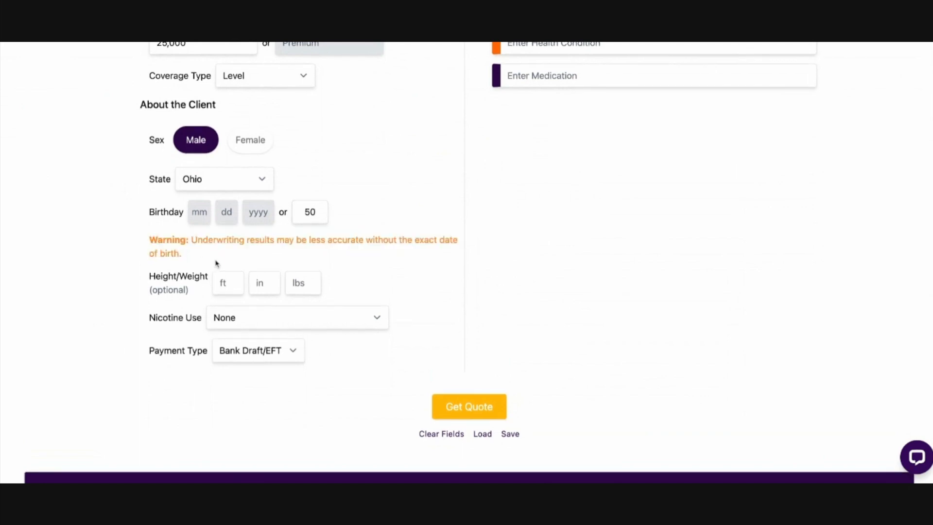
{"action": "left_click", "coordinate": [320, 216]}
{"action": "key", "text": "BackSpace"}
{"action": "key", "text": "BackSpace"}
Enter the client's full date of birth
{"action": "left_click", "coordinate": [208, 211]}
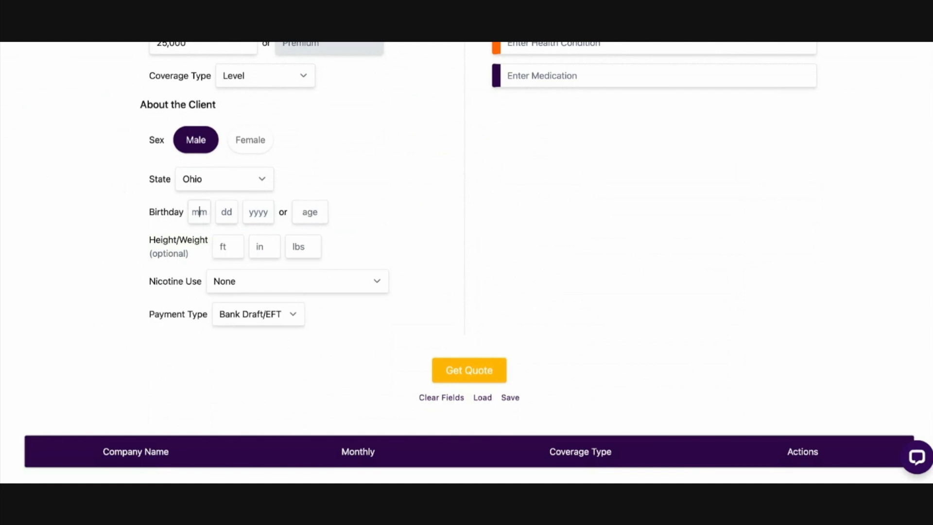
{"action": "type", "text": "10161967"}
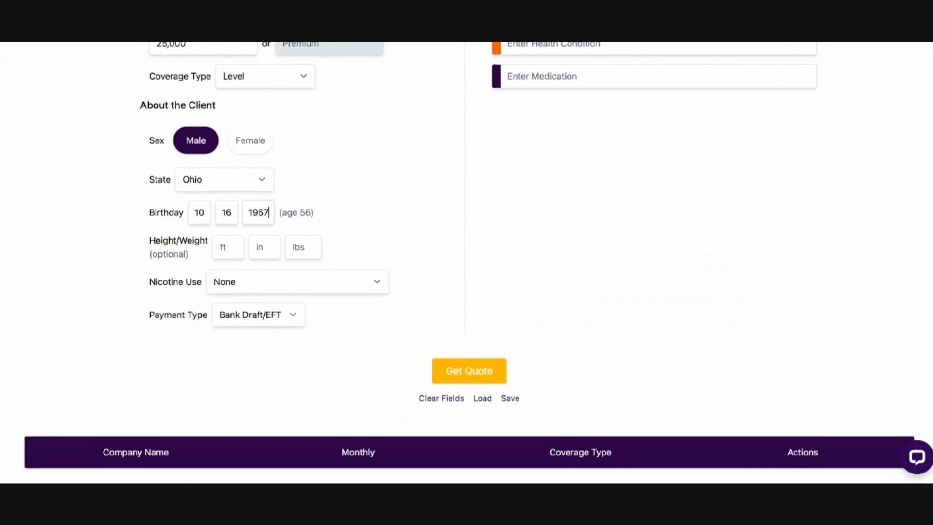
{"action": "scroll", "coordinate": [213, 311], "scroll_direction": "up", "scroll_amount": 3}
{"action": "scroll", "coordinate": [131, 157], "scroll_direction": "up", "scroll_amount": 2}
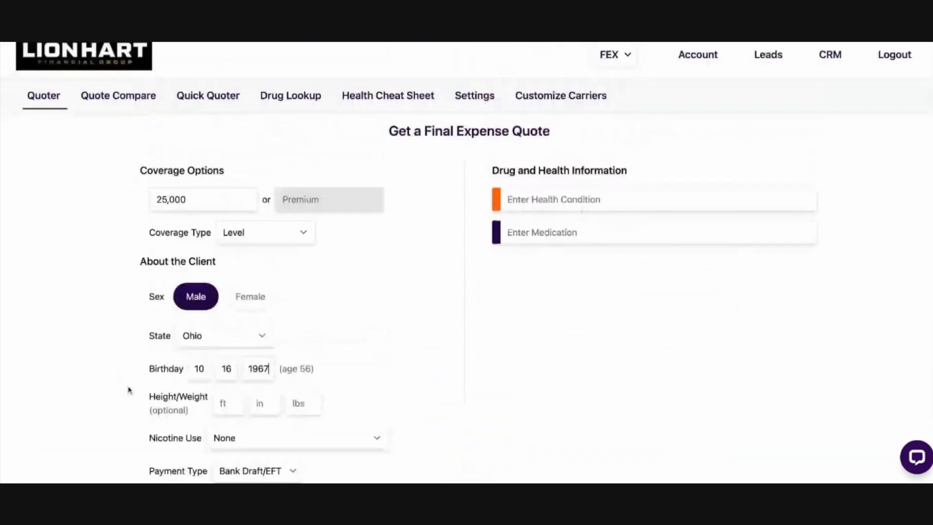
{"action": "scroll", "coordinate": [37, 318], "scroll_direction": "down", "scroll_amount": 4}
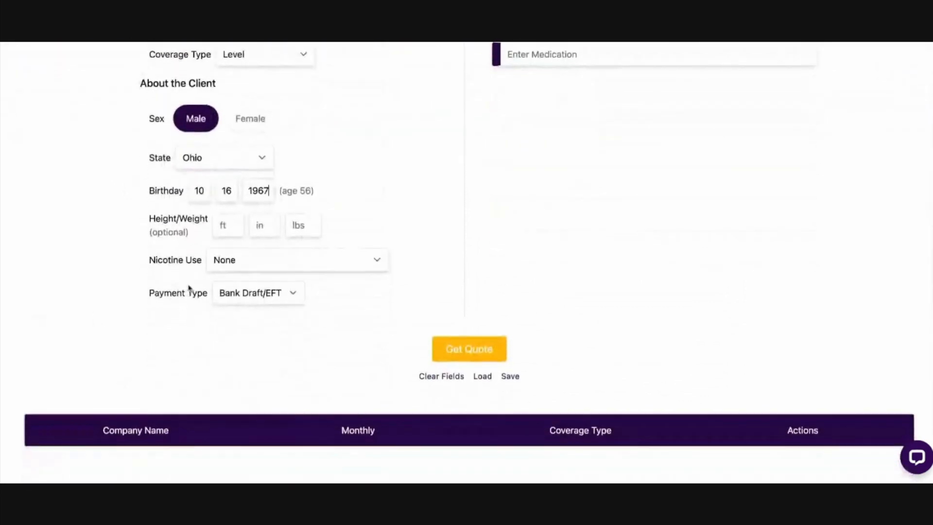
{"action": "left_click", "coordinate": [273, 194]}
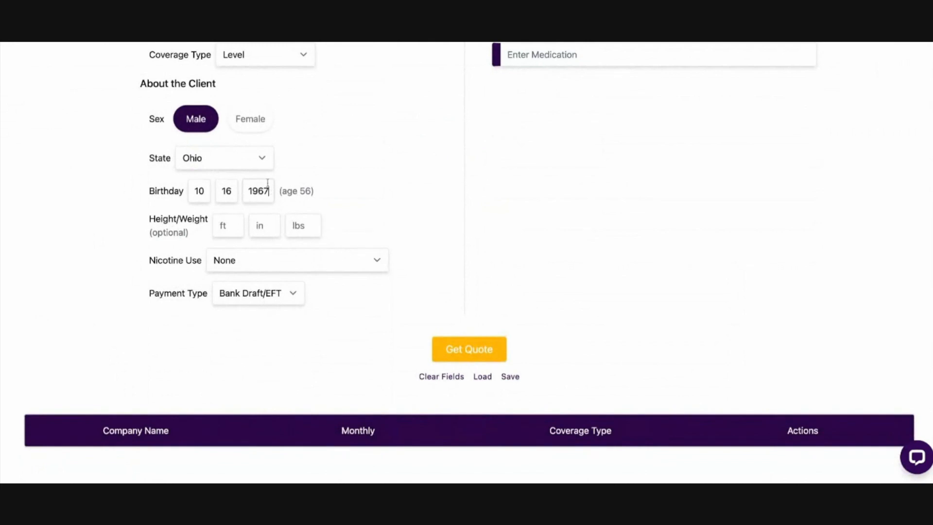
{"action": "scroll", "coordinate": [147, 192], "scroll_direction": "up", "scroll_amount": 1}
{"action": "left_click_drag", "start_coordinate": [153, 194], "coordinate": [183, 194]}
{"action": "scroll", "coordinate": [138, 197], "scroll_direction": "down", "scroll_amount": 1}
{"action": "left_click", "coordinate": [117, 198]}
{"action": "scroll", "coordinate": [116, 199], "scroll_direction": "up", "scroll_amount": 3}
{"action": "scroll", "coordinate": [116, 200], "scroll_direction": "up", "scroll_amount": 2}
{"action": "scroll", "coordinate": [104, 202], "scroll_direction": "down", "scroll_amount": 4}
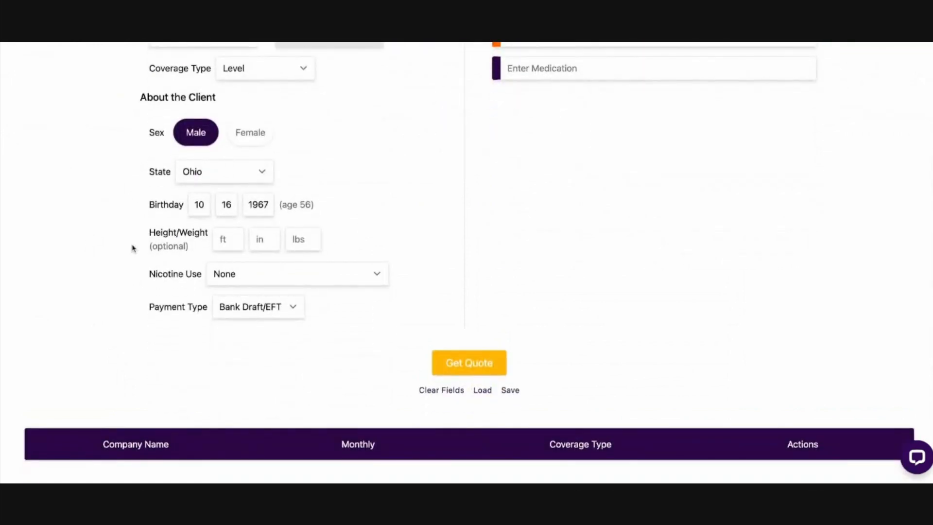
Set the client's height to 6 ft 1 in and weight to 180 lbs
{"action": "left_click_drag", "start_coordinate": [145, 247], "coordinate": [193, 247]}
{"action": "left_click", "coordinate": [194, 247]}
{"action": "left_click", "coordinate": [222, 239]}
{"action": "type", "text": "6"}
{"action": "left_click", "coordinate": [260, 238]}
{"action": "type", "text": "1"}
{"action": "left_click", "coordinate": [298, 234]}
{"action": "type", "text": "180"}
Switch the nicotine use among Cigarettes, Occasional pipe/cigar use only and Other Nicotine Products, ending on None
{"action": "scroll", "coordinate": [53, 201], "scroll_direction": "up", "scroll_amount": 5}
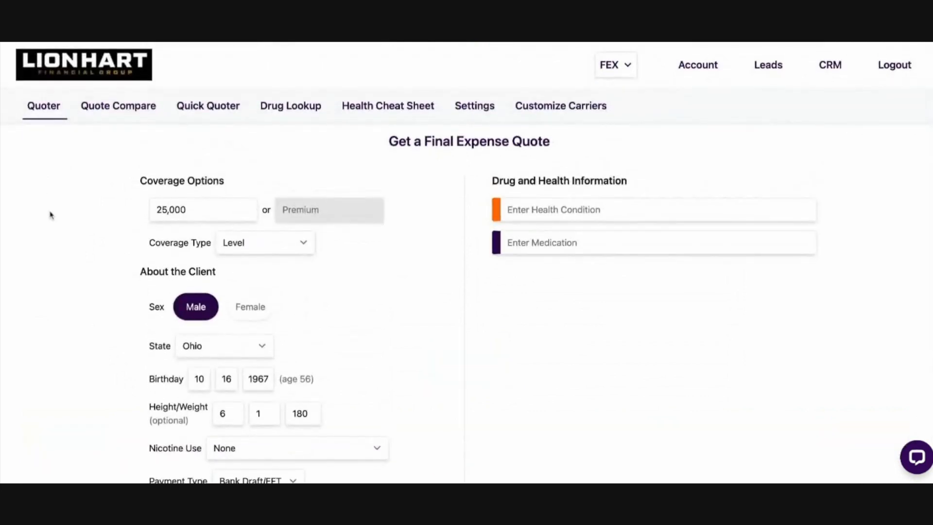
{"action": "scroll", "coordinate": [41, 214], "scroll_direction": "down", "scroll_amount": 2}
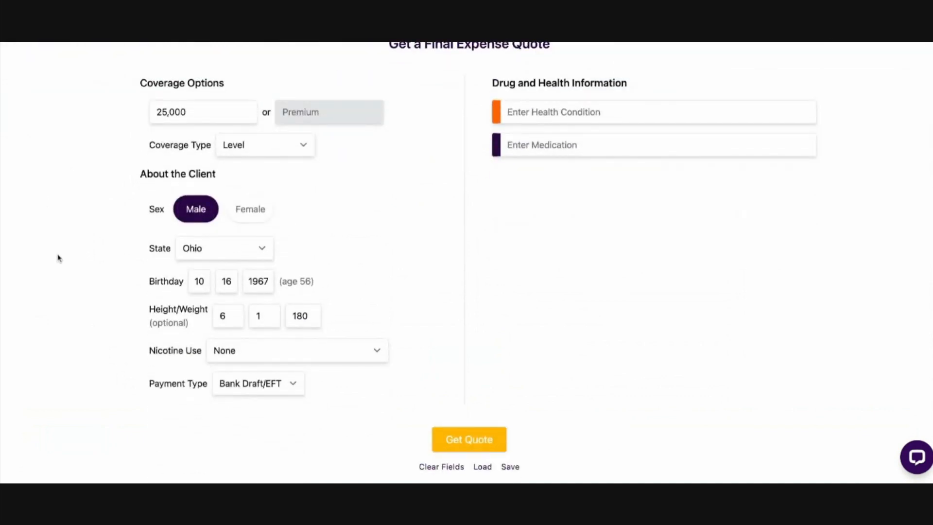
{"action": "scroll", "coordinate": [59, 258], "scroll_direction": "down", "scroll_amount": 1}
{"action": "scroll", "coordinate": [59, 257], "scroll_direction": "down", "scroll_amount": 2}
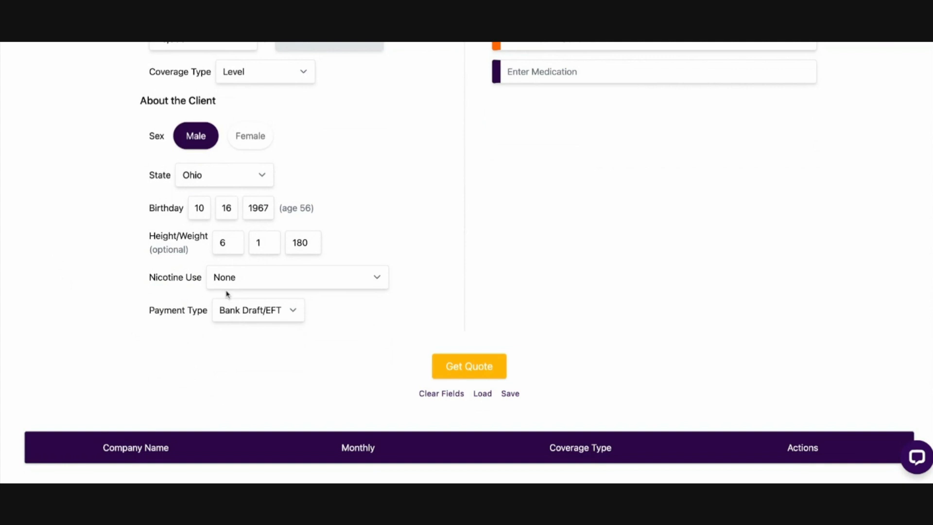
{"action": "left_click", "coordinate": [274, 281]}
{"action": "left_click", "coordinate": [302, 284]}
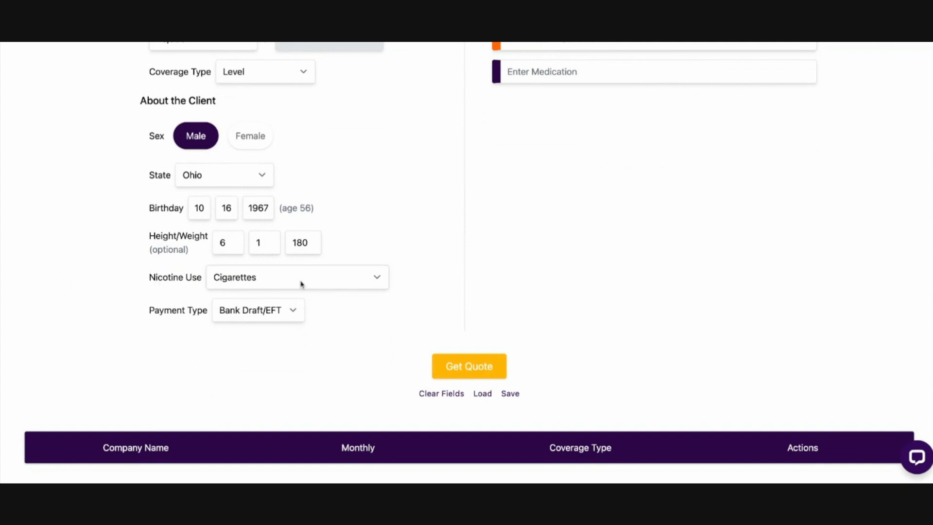
{"action": "left_click", "coordinate": [331, 277]}
{"action": "left_click", "coordinate": [332, 277]}
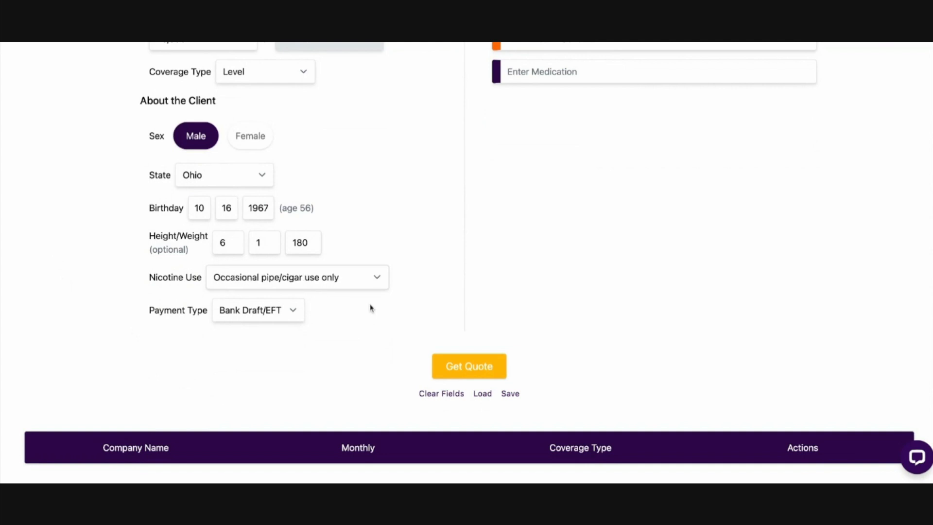
{"action": "left_click", "coordinate": [339, 277]}
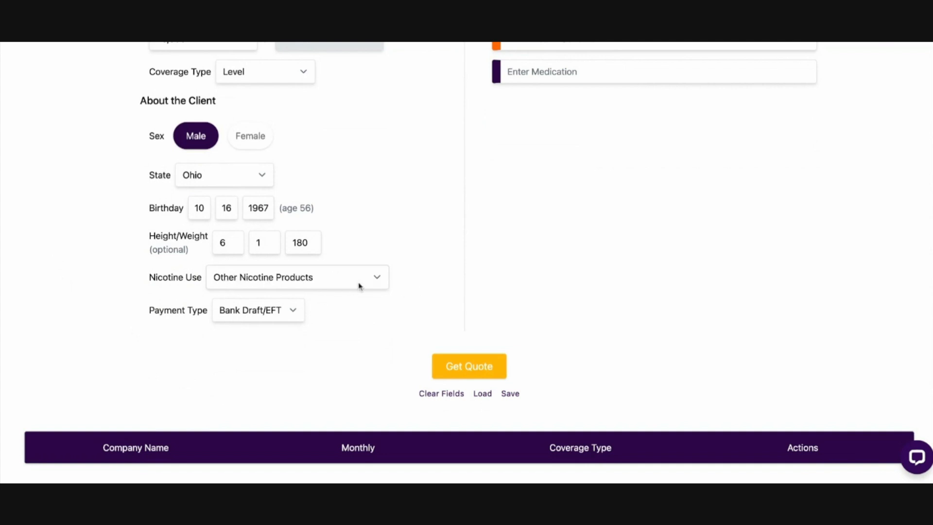
{"action": "left_click", "coordinate": [374, 277]}
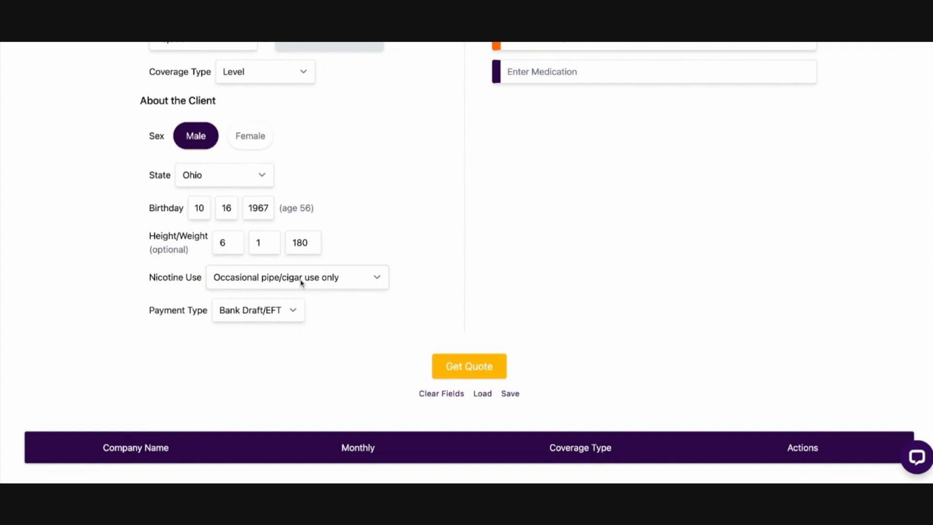
{"action": "left_click", "coordinate": [291, 247]}
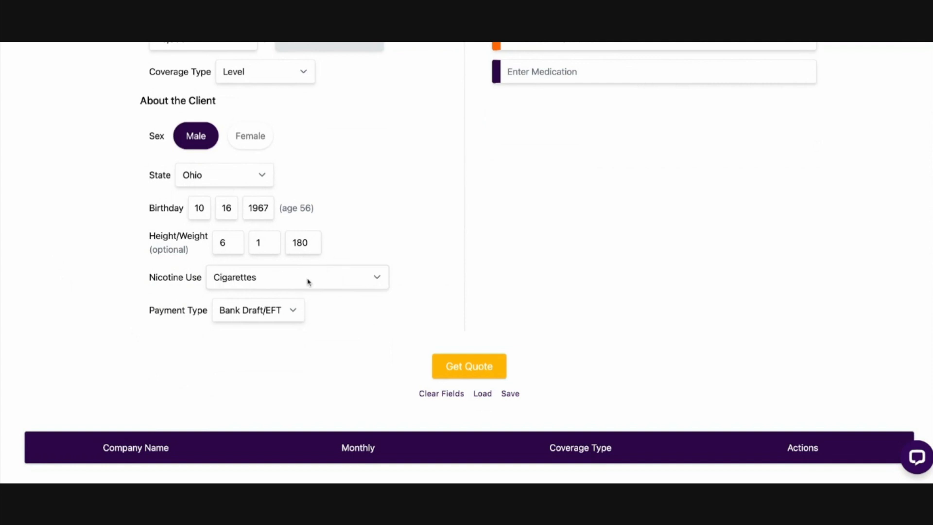
{"action": "left_click", "coordinate": [255, 279]}
{"action": "left_click", "coordinate": [256, 279]}
Add Marijuana as a medication, look at its indication choices, and remove it from the client's drug information
{"action": "scroll", "coordinate": [500, 285], "scroll_direction": "up", "scroll_amount": 5}
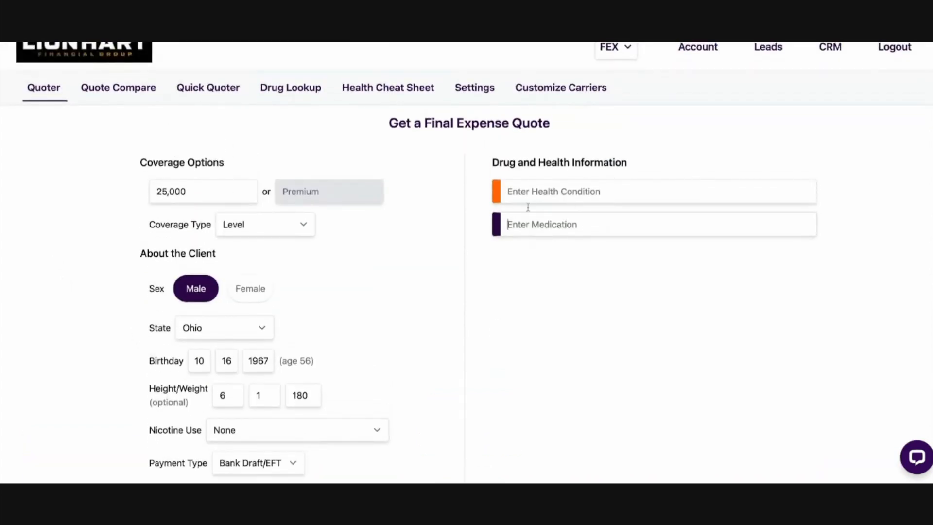
{"action": "left_click", "coordinate": [559, 231]}
{"action": "type", "text": "marijuana"}
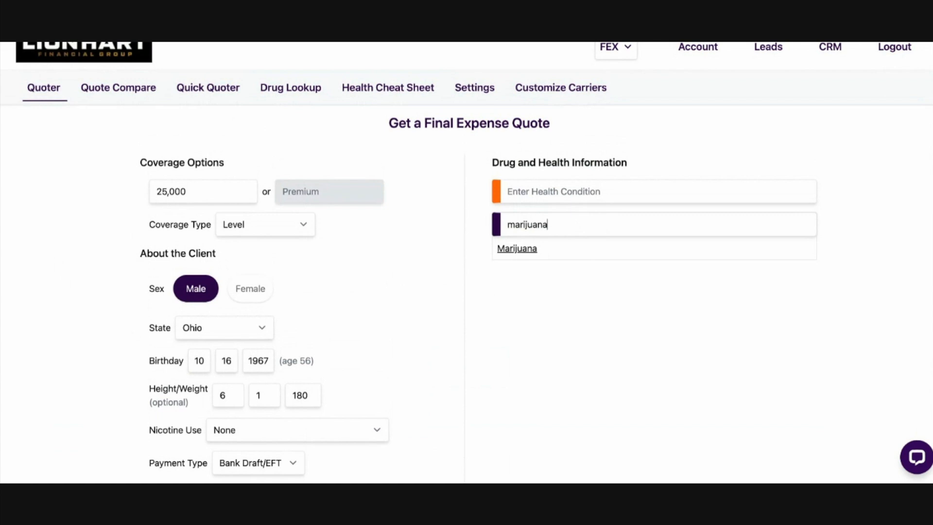
{"action": "left_click", "coordinate": [522, 250]}
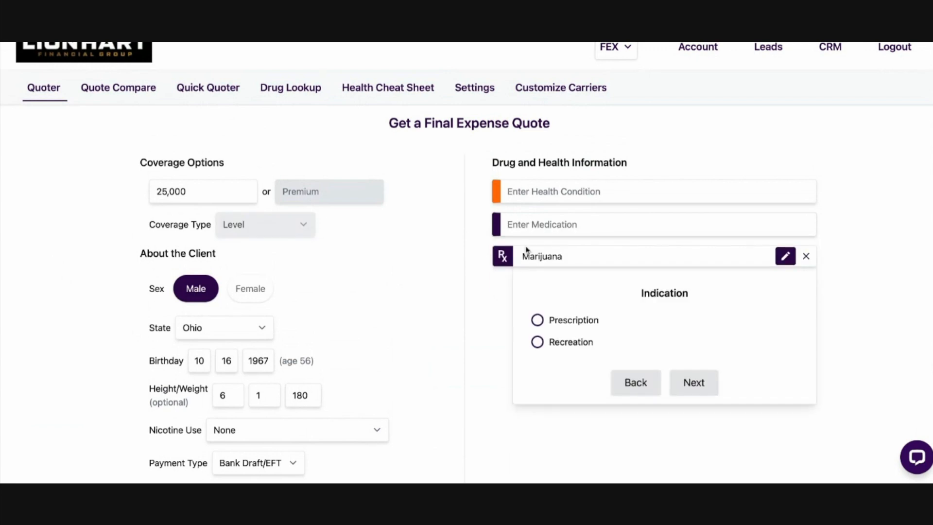
{"action": "scroll", "coordinate": [663, 333], "scroll_direction": "down", "scroll_amount": 1}
{"action": "left_click_drag", "start_coordinate": [629, 262], "coordinate": [731, 285]}
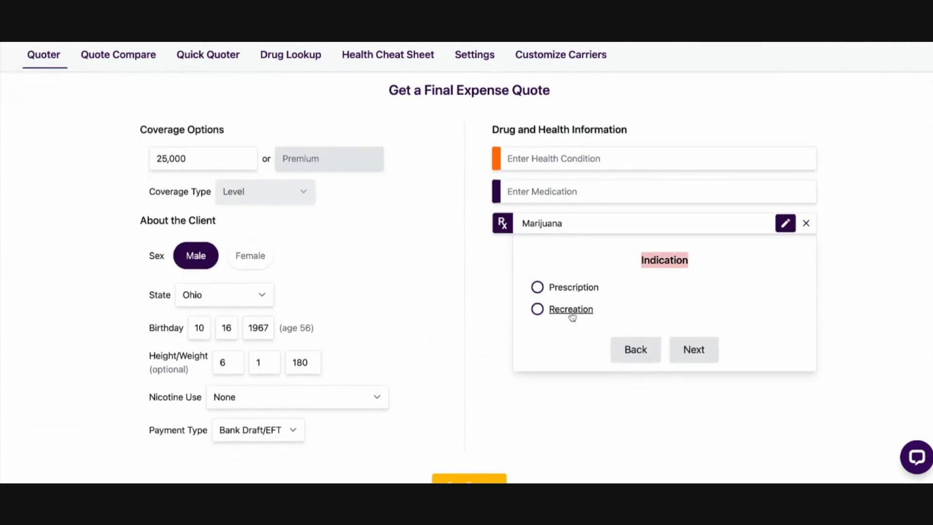
{"action": "left_click", "coordinate": [807, 223]}
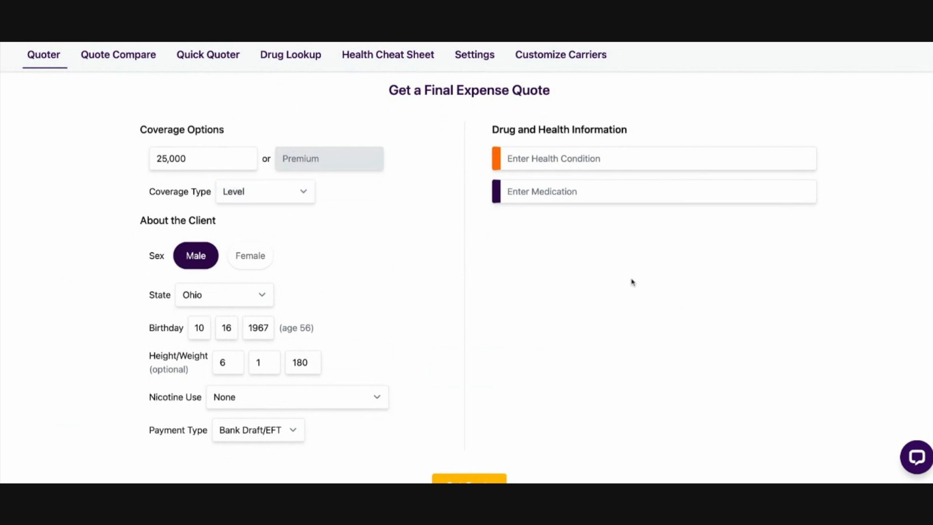
Set the payment type to Debit Card
{"action": "scroll", "coordinate": [654, 290], "scroll_direction": "down", "scroll_amount": 3}
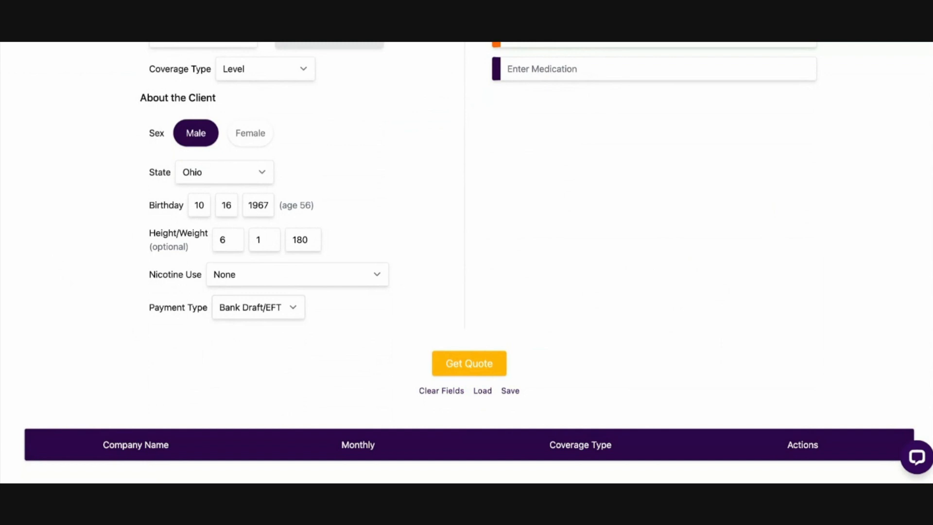
{"action": "left_click", "coordinate": [269, 319]}
{"action": "left_click", "coordinate": [250, 311]}
{"action": "left_click", "coordinate": [249, 308]}
Get the final expense quote and look through the carriers' monthly premiums and coverage types
{"action": "scroll", "coordinate": [160, 307], "scroll_direction": "up", "scroll_amount": 3}
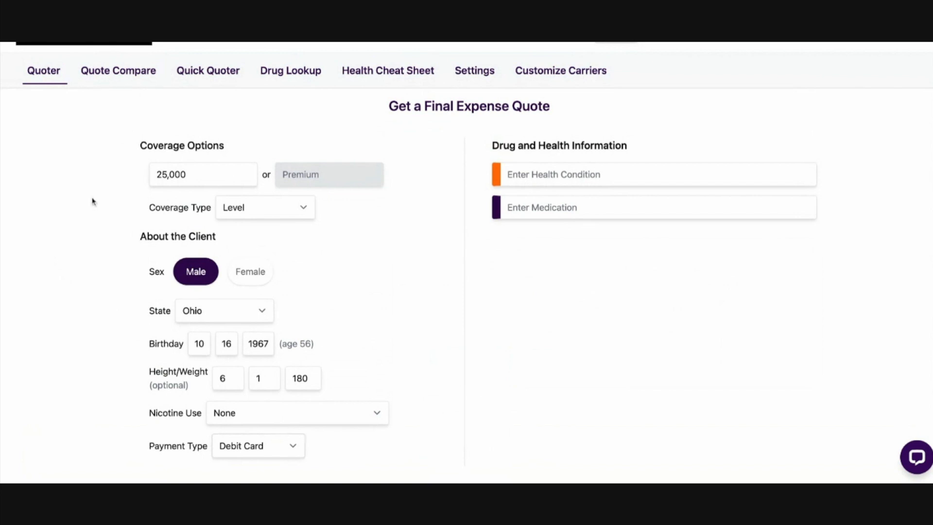
{"action": "scroll", "coordinate": [73, 202], "scroll_direction": "up", "scroll_amount": 1}
{"action": "scroll", "coordinate": [73, 204], "scroll_direction": "down", "scroll_amount": 4}
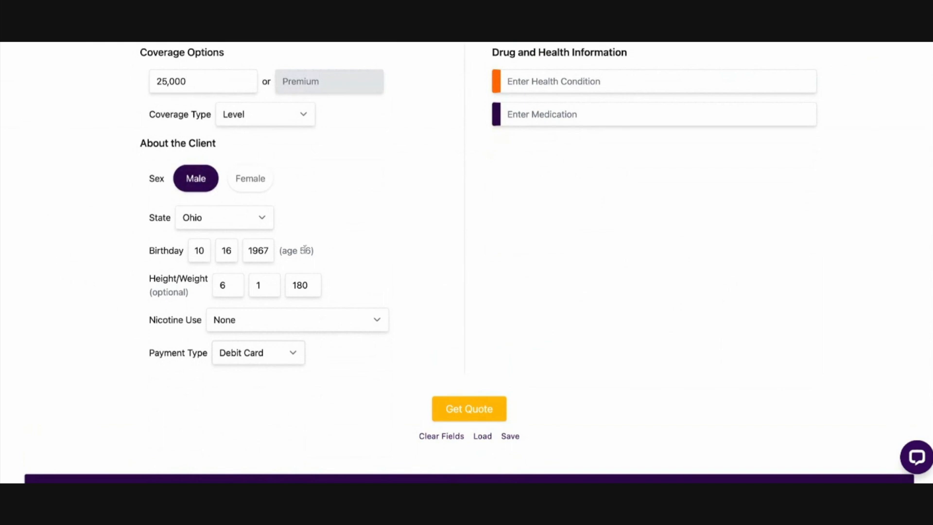
{"action": "scroll", "coordinate": [313, 330], "scroll_direction": "down", "scroll_amount": 1}
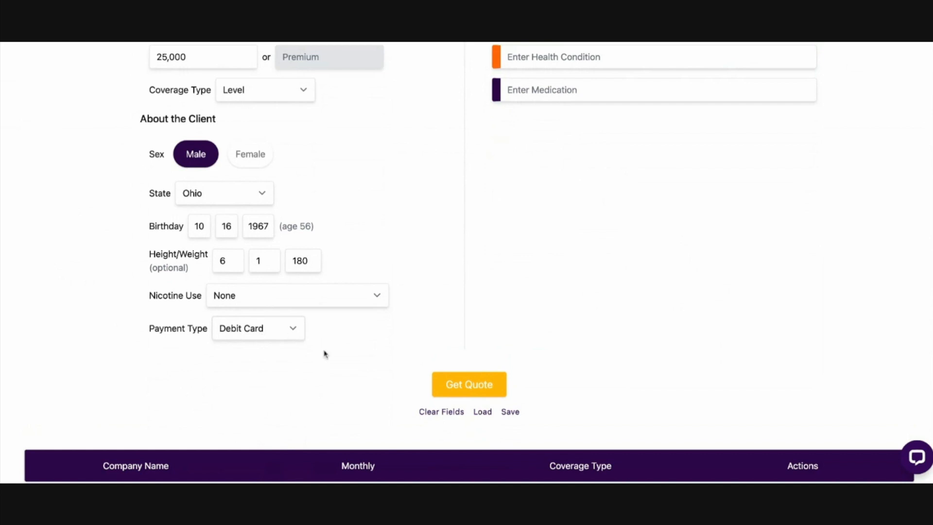
{"action": "left_click", "coordinate": [470, 386]}
{"action": "scroll", "coordinate": [375, 353], "scroll_direction": "down", "scroll_amount": 1}
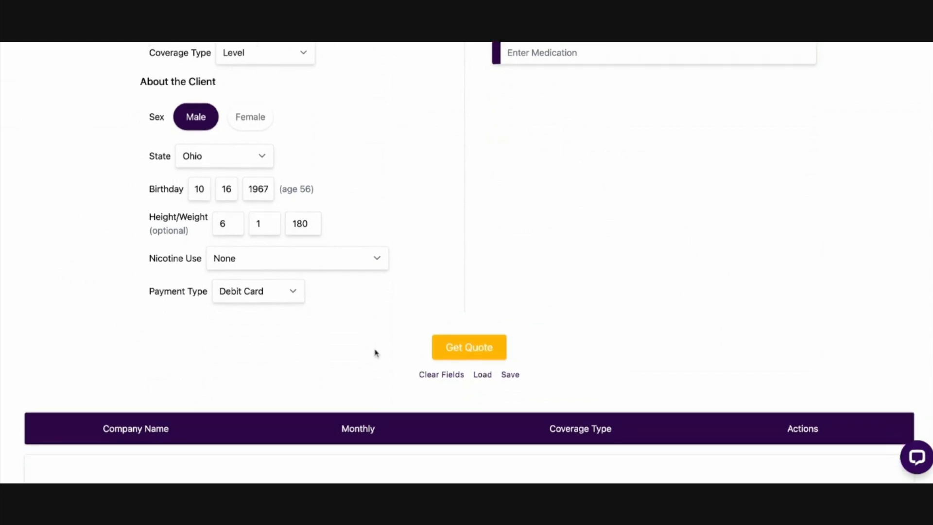
{"action": "scroll", "coordinate": [188, 163], "scroll_direction": "up", "scroll_amount": 3}
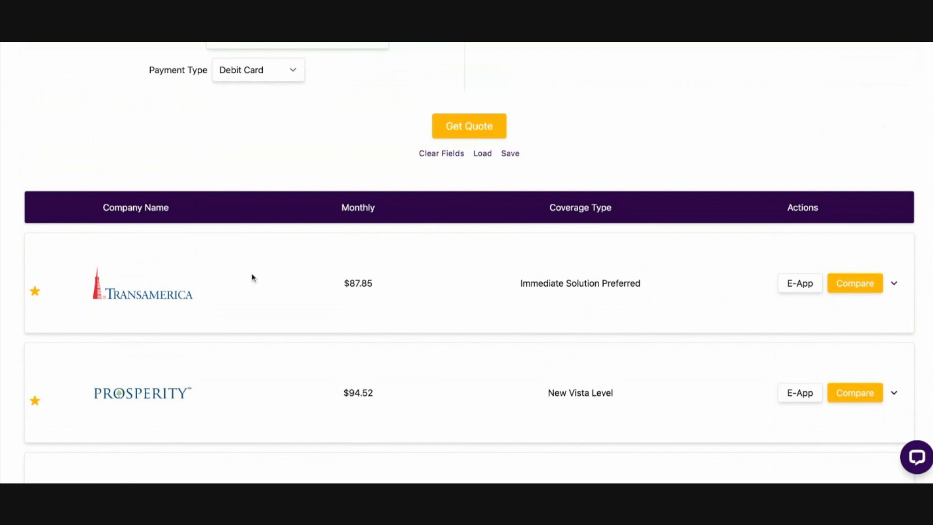
{"action": "scroll", "coordinate": [374, 392], "scroll_direction": "down", "scroll_amount": 3}
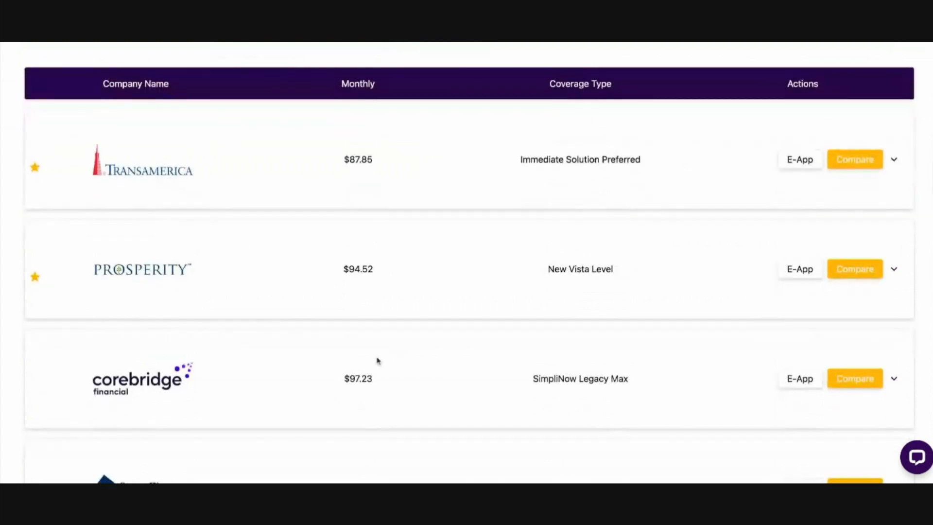
Search the health conditions for "felo"
{"action": "scroll", "coordinate": [298, 161], "scroll_direction": "up", "scroll_amount": 10}
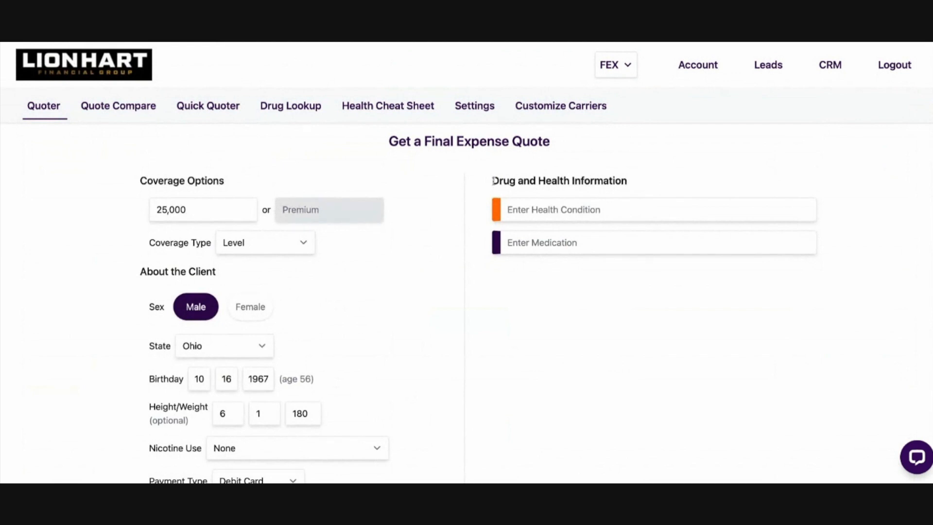
{"action": "scroll", "coordinate": [606, 349], "scroll_direction": "down", "scroll_amount": 1}
{"action": "scroll", "coordinate": [607, 348], "scroll_direction": "up", "scroll_amount": 1}
{"action": "left_click", "coordinate": [551, 208]}
{"action": "scroll", "coordinate": [565, 261], "scroll_direction": "down", "scroll_amount": 5}
{"action": "scroll", "coordinate": [573, 221], "scroll_direction": "up", "scroll_amount": 5}
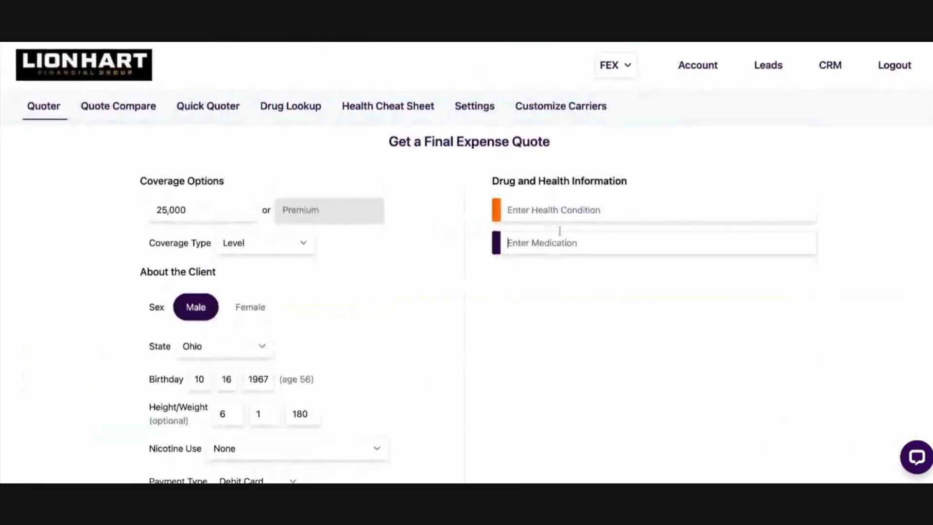
{"action": "left_click", "coordinate": [570, 209]}
{"action": "type", "text": "felo"}
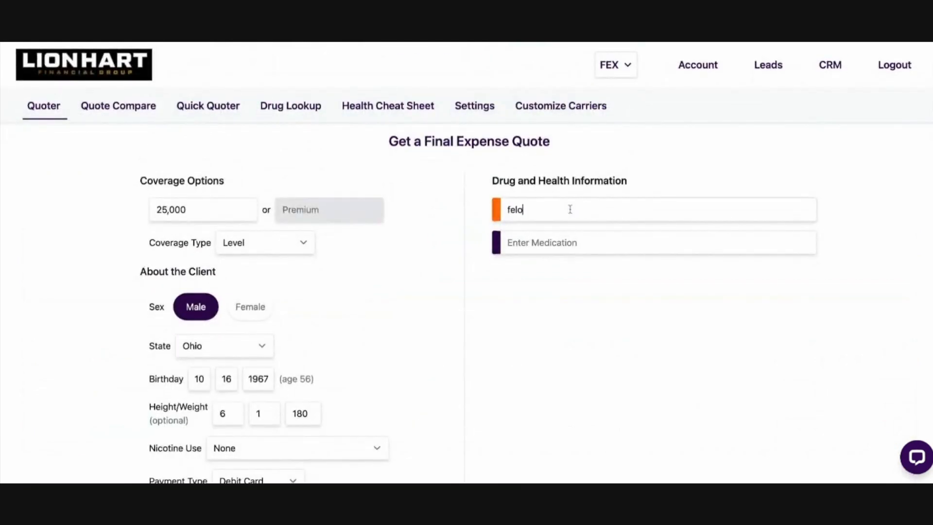
Replace the health condition search with "whee" and after that with "nurs"
{"action": "key", "text": "BackSpace"}
{"action": "key", "text": "BackSpace"}
{"action": "key", "text": "BackSpace"}
{"action": "key", "text": "BackSpace"}
{"action": "type", "text": "whee"}
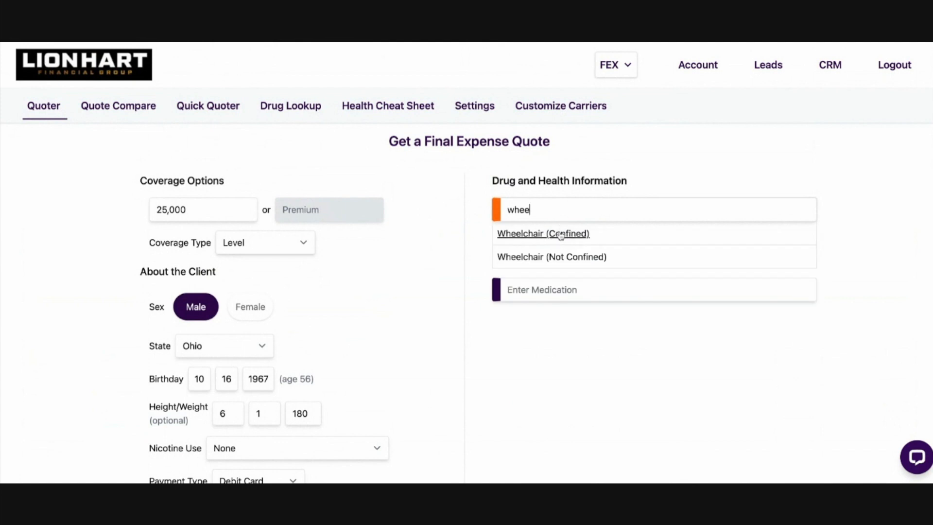
{"action": "left_click_drag", "start_coordinate": [556, 209], "coordinate": [483, 203]}
{"action": "type", "text": "nurs"}
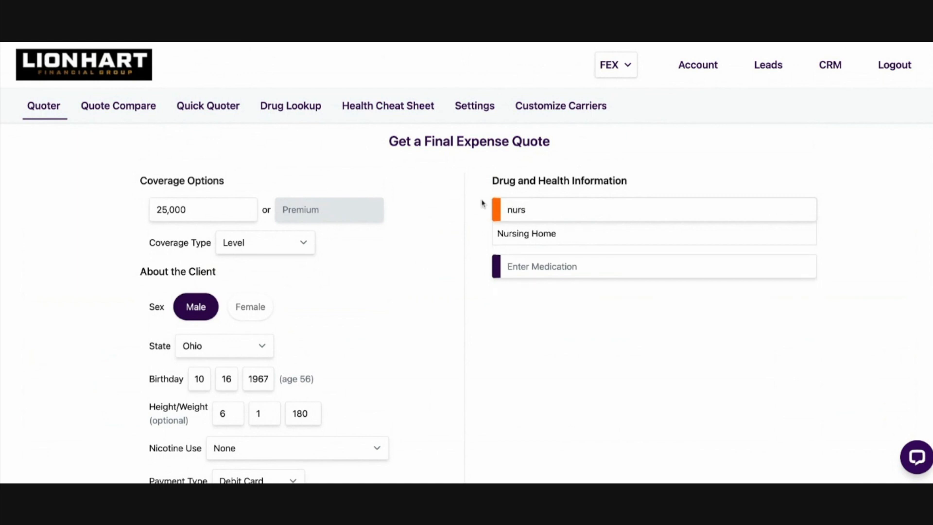
Search the health conditions for "assi" and "felo", and clear the search
{"action": "key", "text": "BackSpace"}
{"action": "type", "text": "assi"}
{"action": "key", "text": "BackSpace"}
{"action": "key", "text": "BackSpace"}
{"action": "key", "text": "BackSpace"}
{"action": "key", "text": "BackSpace"}
{"action": "type", "text": "felo"}
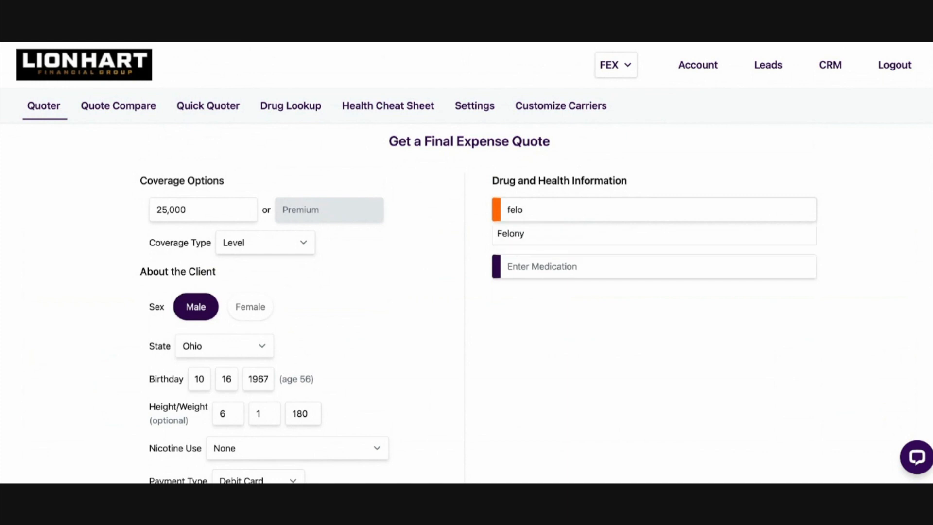
{"action": "key", "text": "BackSpace"}
{"action": "key", "text": "BackSpace"}
{"action": "key", "text": "BackSpace"}
{"action": "key", "text": "BackSpace"}
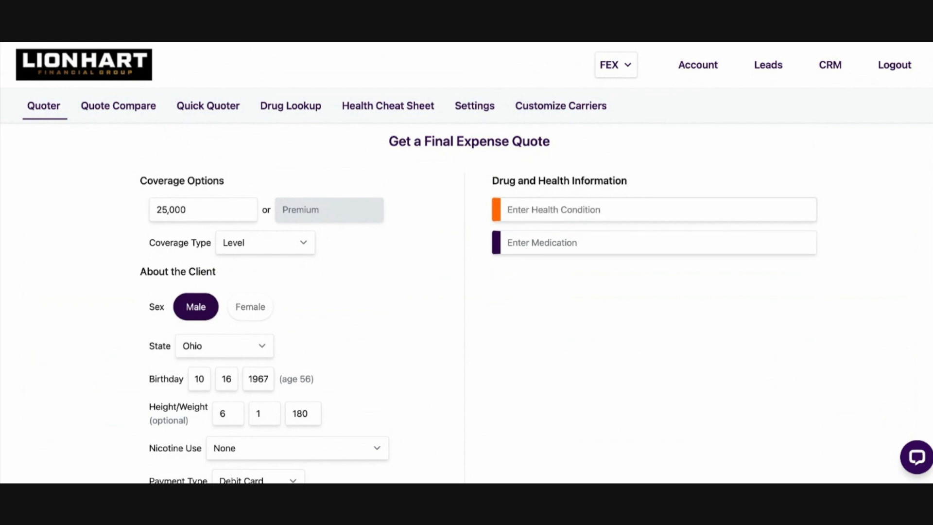
Add the health condition Past Cancer (excluding basal/squamous cell skin cancer) with Leukemia as its indication
{"action": "type", "text": "cancwe"}
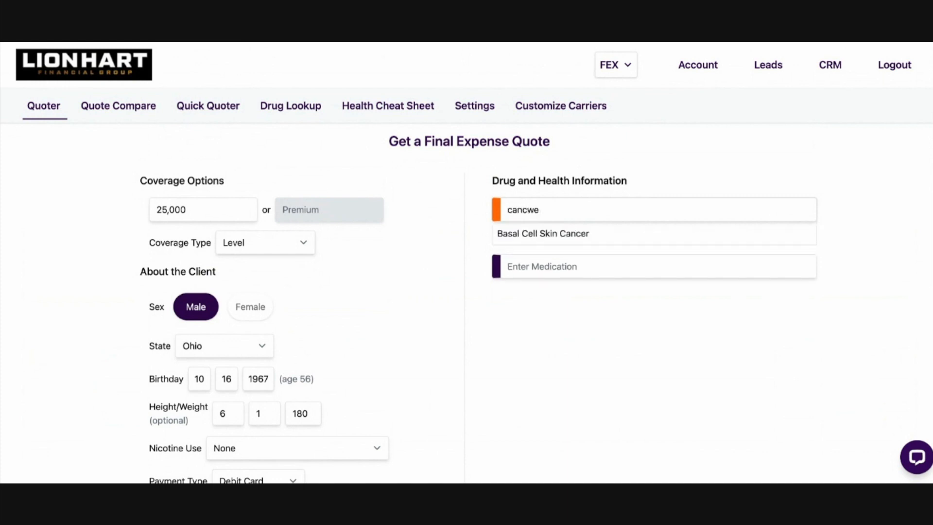
{"action": "type", "text": "re"}
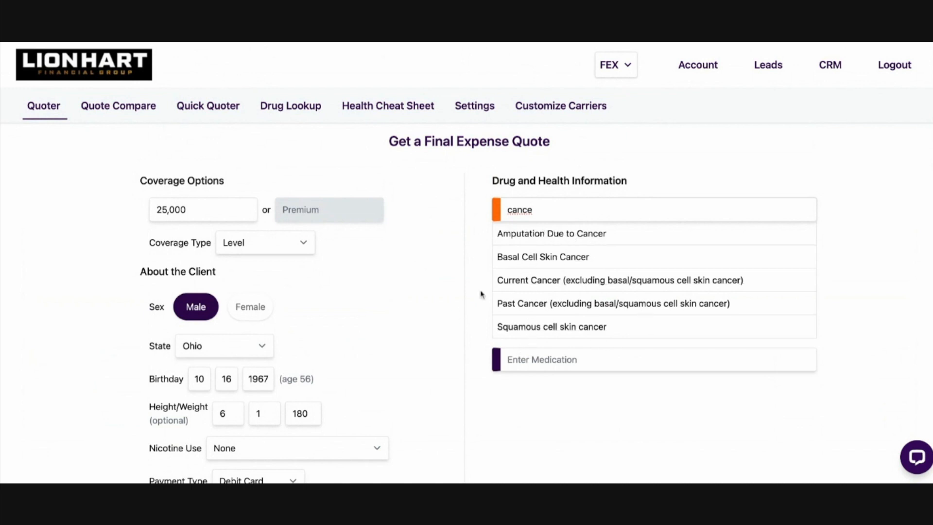
{"action": "left_click", "coordinate": [552, 307]}
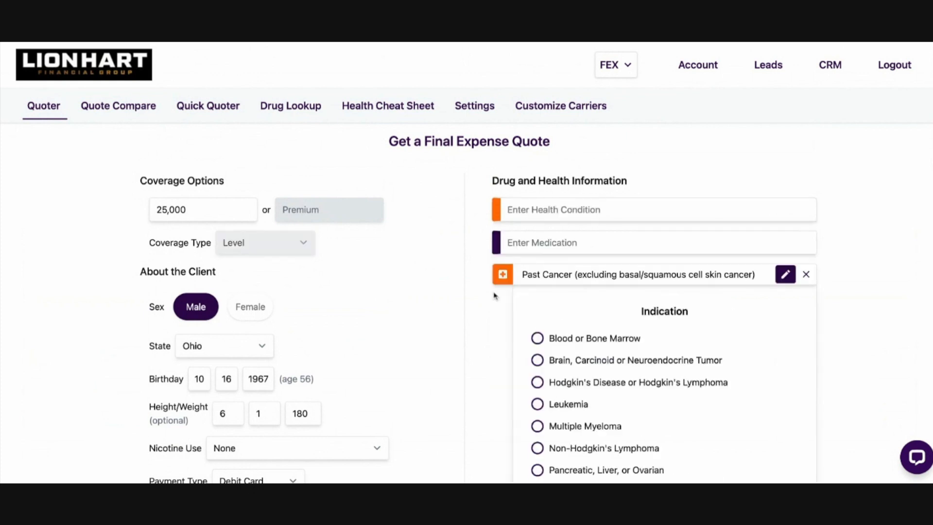
{"action": "scroll", "coordinate": [426, 296], "scroll_direction": "down", "scroll_amount": 2}
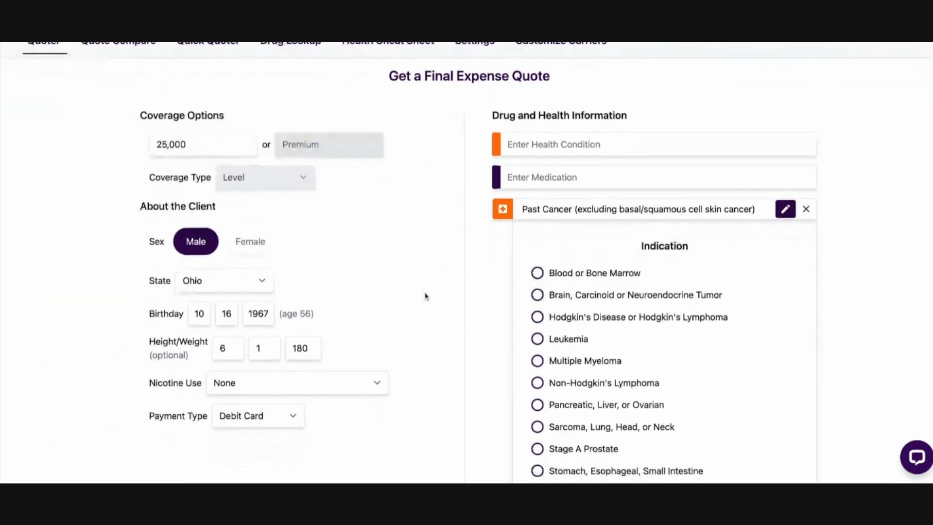
{"action": "scroll", "coordinate": [426, 296], "scroll_direction": "up", "scroll_amount": 2}
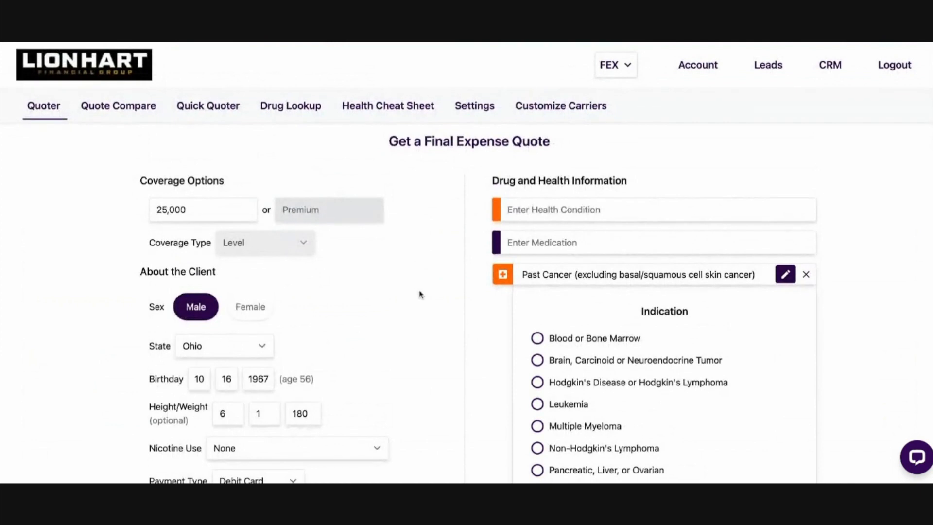
{"action": "scroll", "coordinate": [422, 294], "scroll_direction": "down", "scroll_amount": 4}
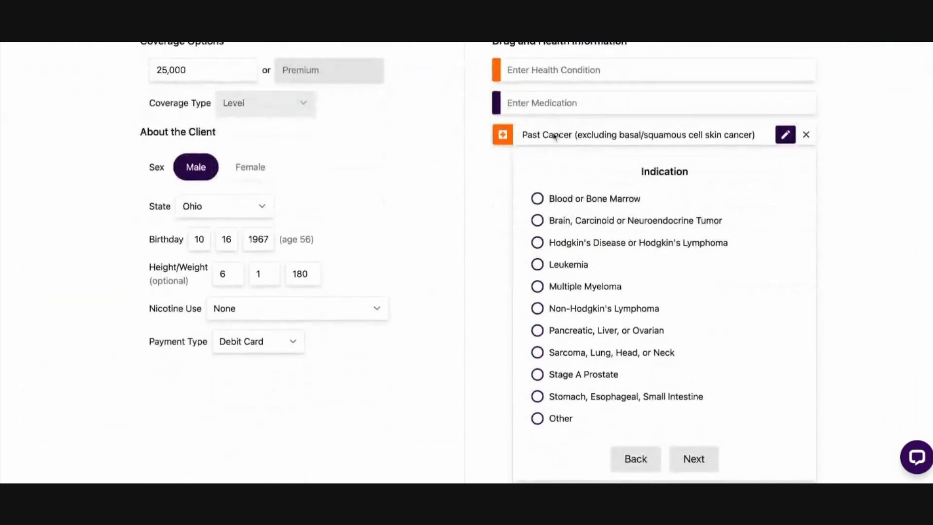
{"action": "scroll", "coordinate": [545, 145], "scroll_direction": "down", "scroll_amount": 1}
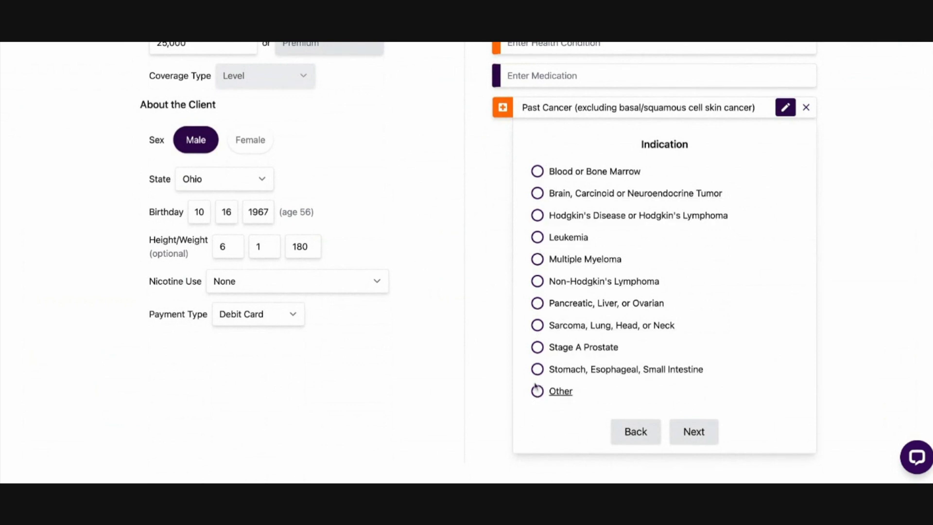
{"action": "left_click", "coordinate": [537, 238]}
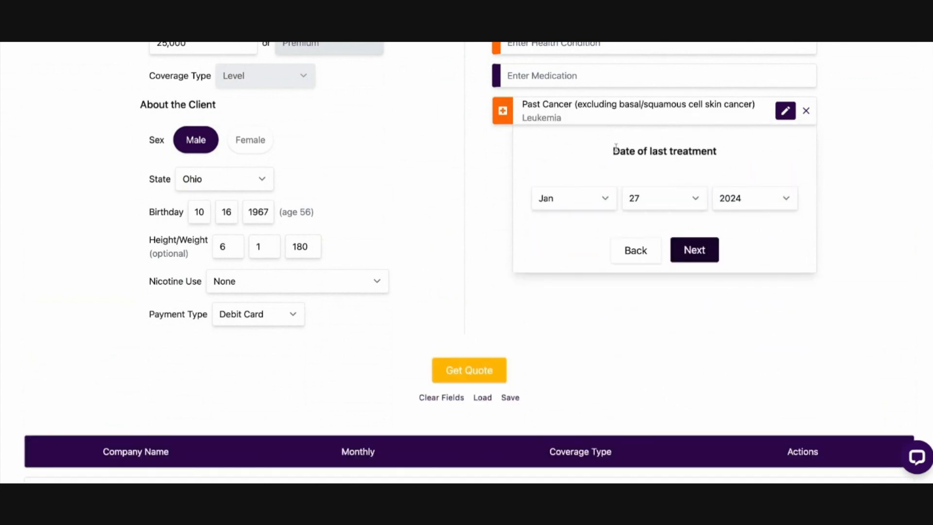
Set the leukemia's date of last treatment to Jan 27, 2019, and submit its date of diagnosis
{"action": "scroll", "coordinate": [611, 153], "scroll_direction": "up", "scroll_amount": 4}
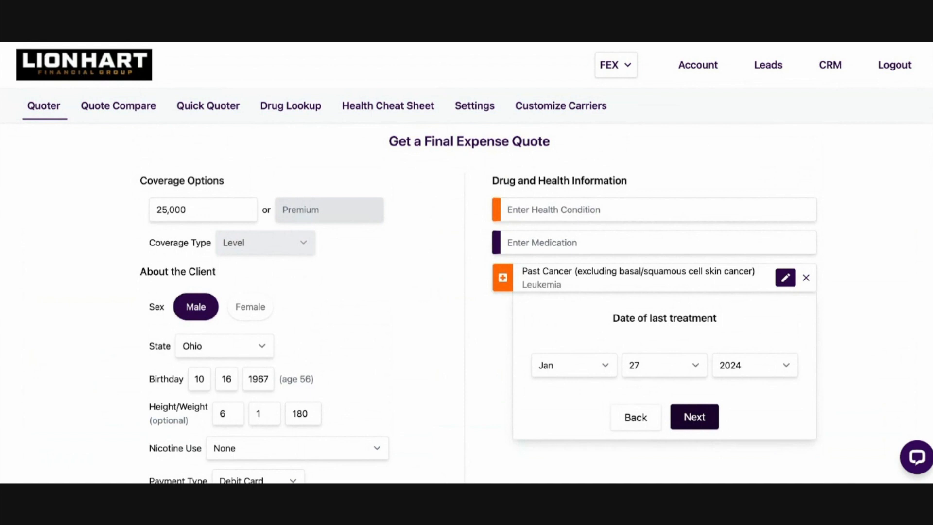
{"action": "scroll", "coordinate": [365, 327], "scroll_direction": "down", "scroll_amount": 3}
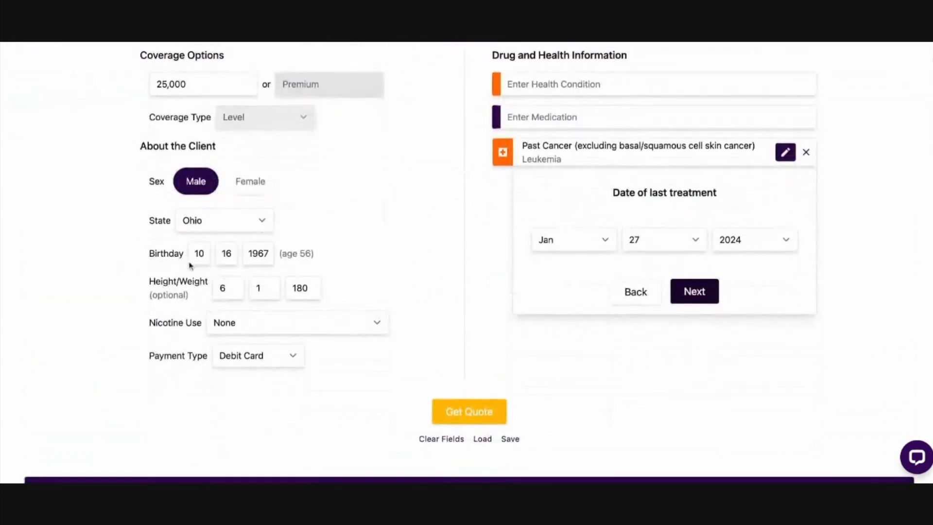
{"action": "scroll", "coordinate": [392, 291], "scroll_direction": "up", "scroll_amount": 3}
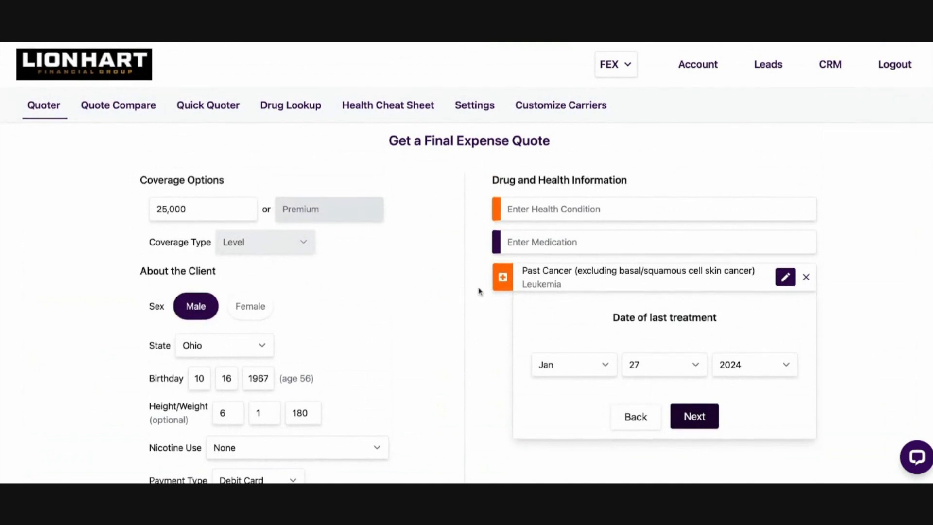
{"action": "scroll", "coordinate": [480, 292], "scroll_direction": "down", "scroll_amount": 1}
{"action": "left_click", "coordinate": [764, 310]}
{"action": "left_click", "coordinate": [700, 364]}
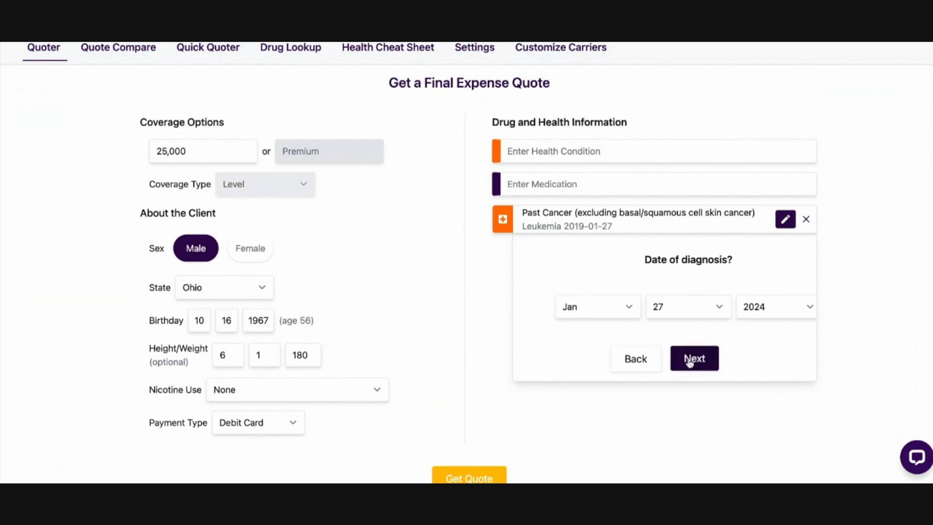
{"action": "left_click", "coordinate": [584, 308]}
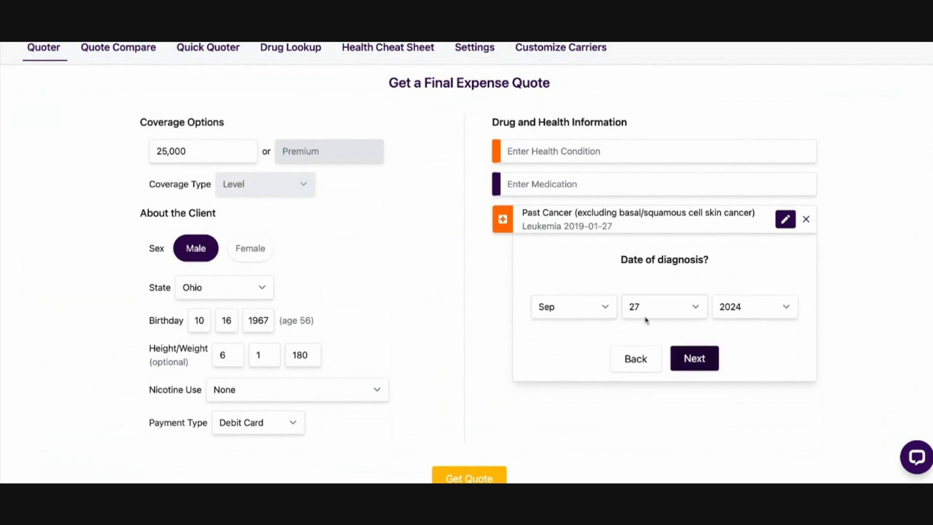
{"action": "left_click", "coordinate": [647, 320]}
{"action": "left_click", "coordinate": [753, 316]}
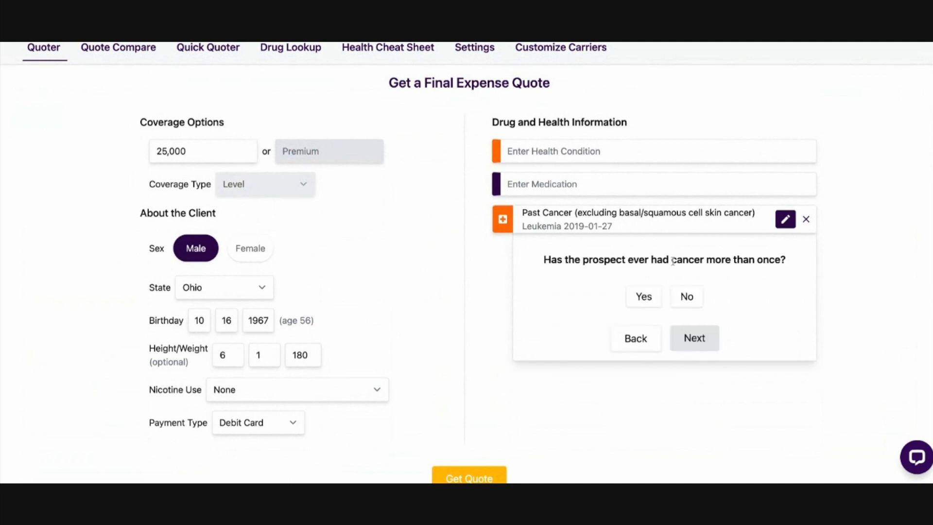
Answer No to the cancer questions on recurrence, metastatic cancer, progression beyond stage 1, and chemotherapy within the past 12 months
{"action": "left_click", "coordinate": [687, 299]}
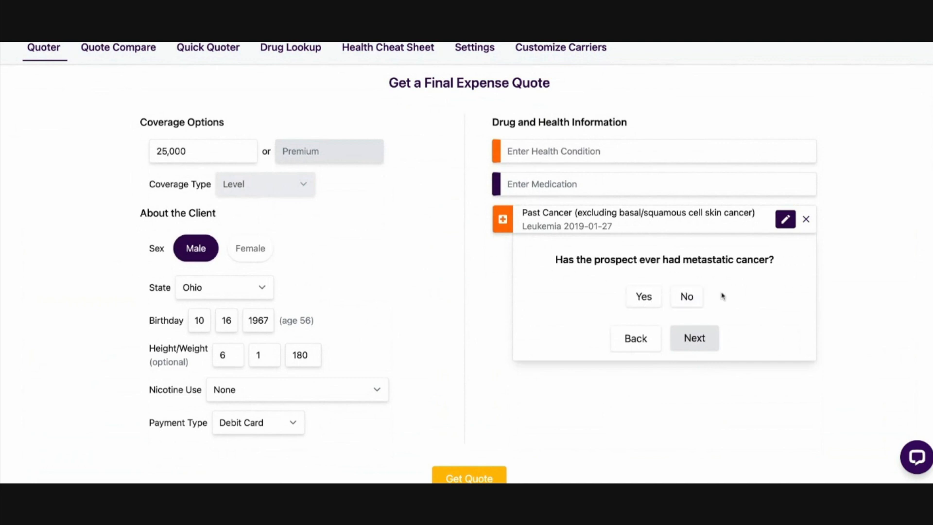
{"action": "left_click", "coordinate": [689, 297]}
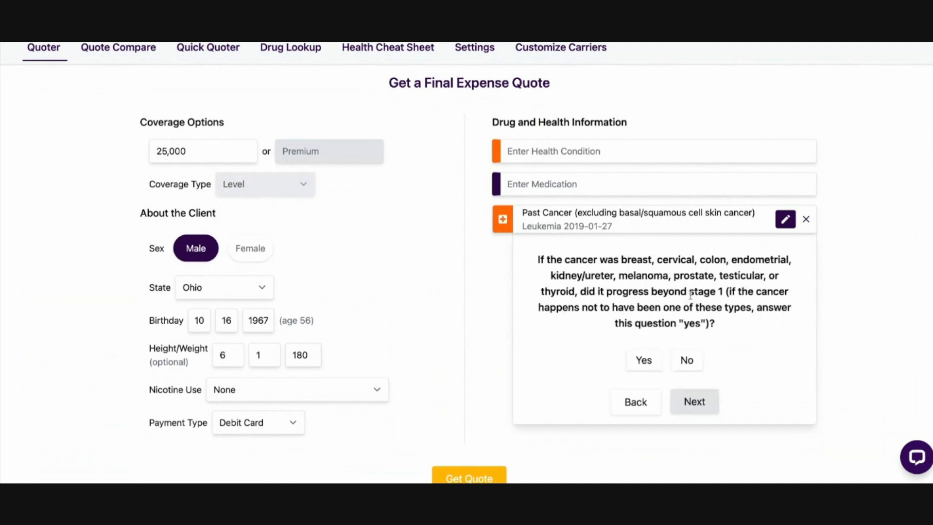
{"action": "left_click", "coordinate": [688, 361]}
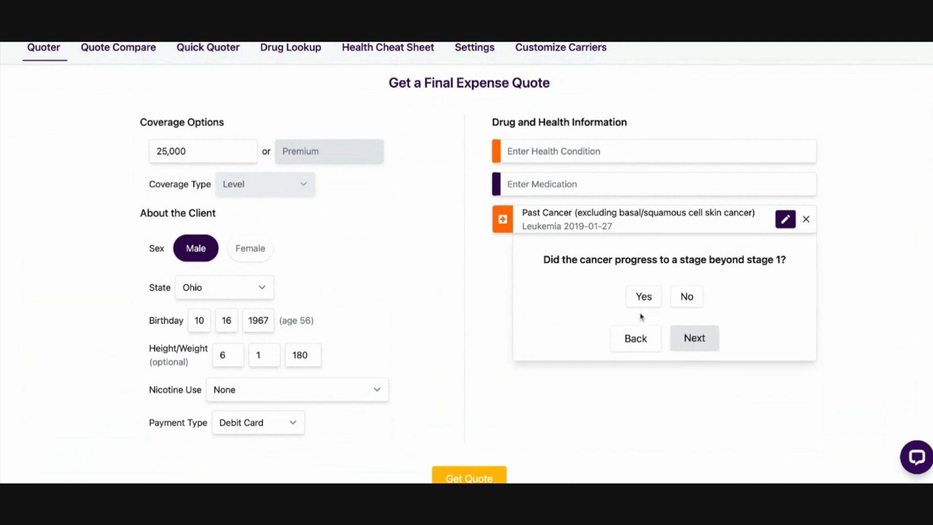
{"action": "scroll", "coordinate": [647, 320], "scroll_direction": "up", "scroll_amount": 2}
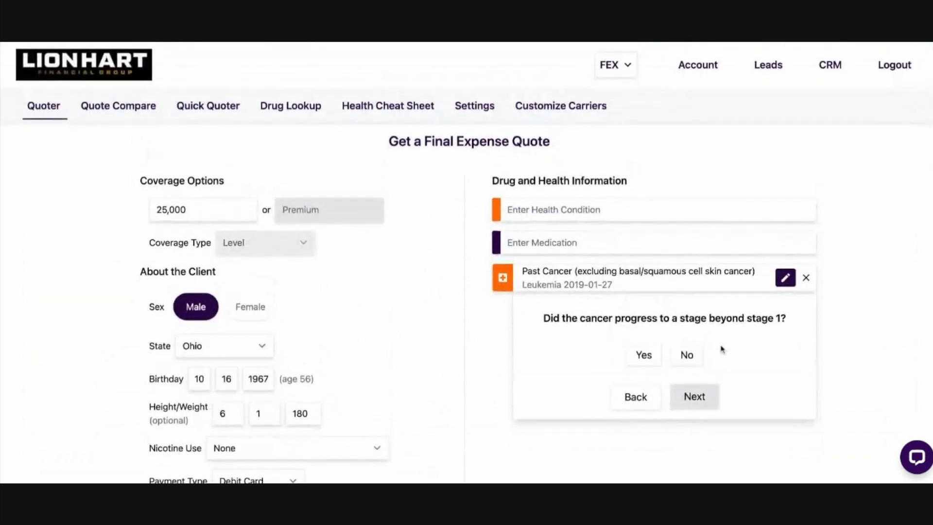
{"action": "left_click", "coordinate": [682, 356]}
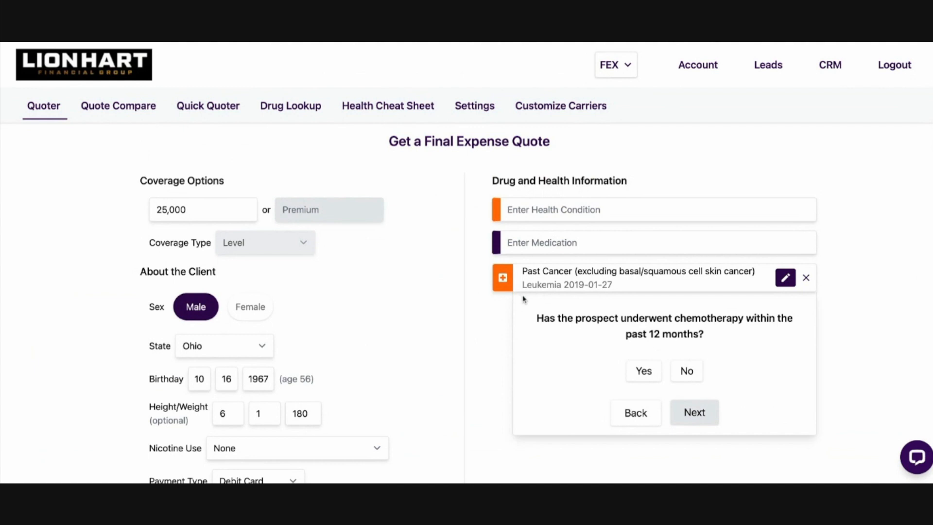
{"action": "left_click", "coordinate": [688, 373]}
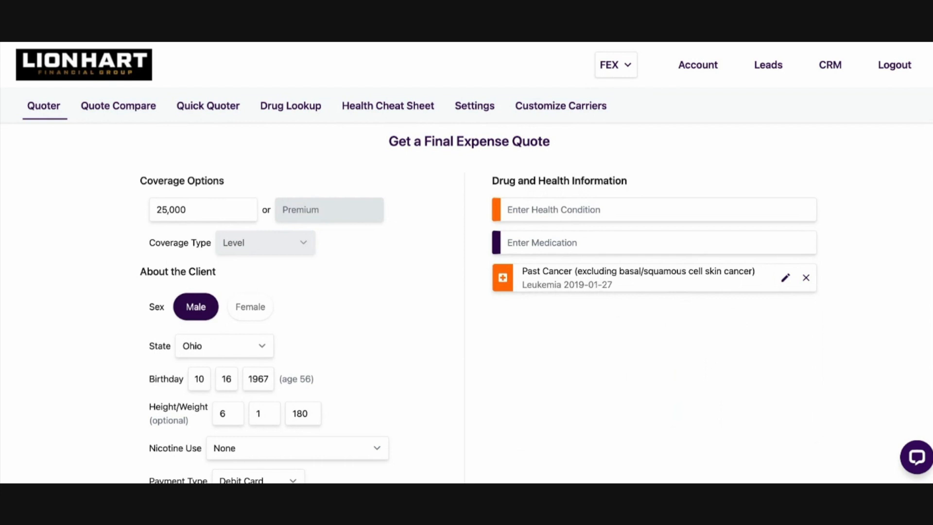
Add the medication Metformin with Diabetes (No Complications) as its indication
{"action": "scroll", "coordinate": [331, 210], "scroll_direction": "down", "scroll_amount": 8}
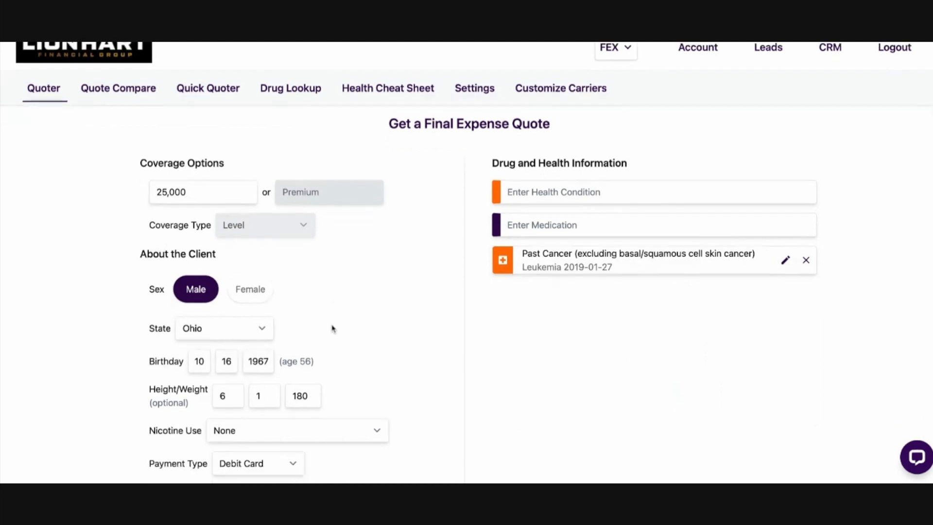
{"action": "scroll", "coordinate": [456, 197], "scroll_direction": "up", "scroll_amount": 8}
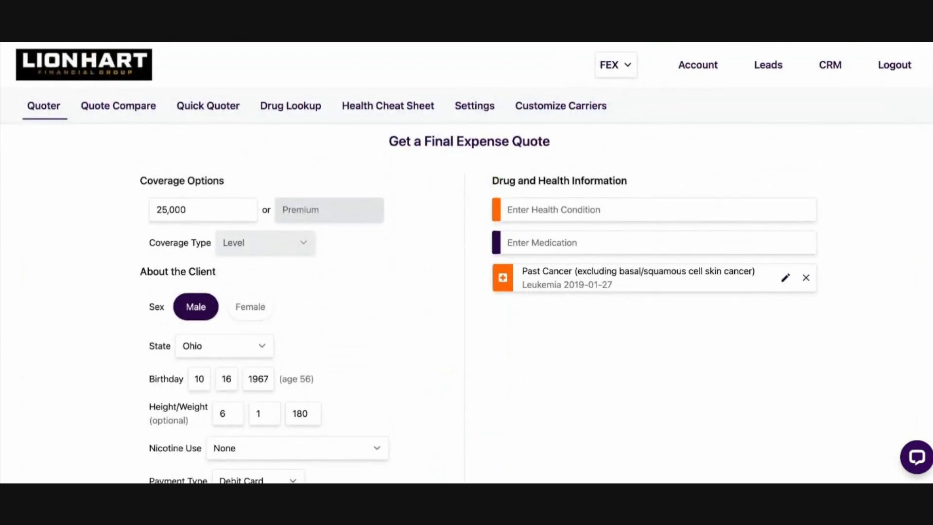
{"action": "left_click", "coordinate": [547, 242]}
{"action": "type", "text": "metf"}
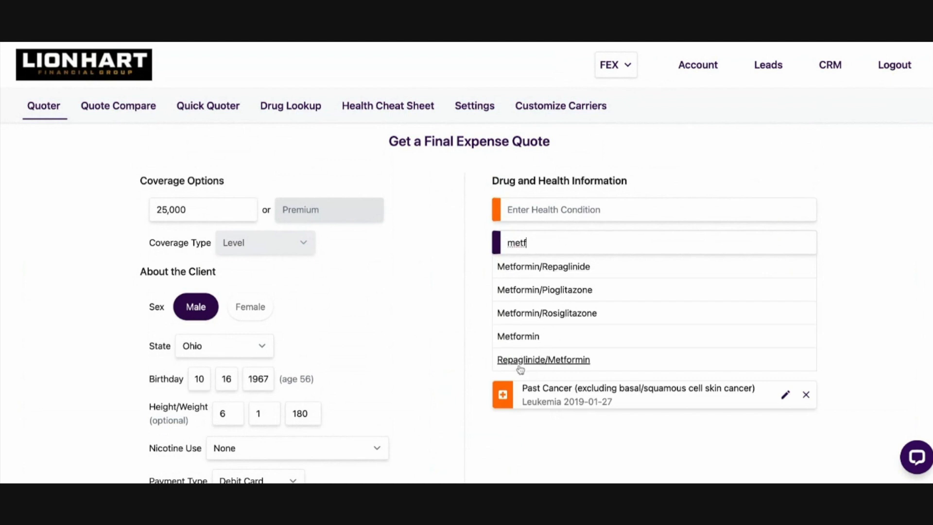
{"action": "left_click", "coordinate": [521, 339]}
{"action": "scroll", "coordinate": [651, 374], "scroll_direction": "down", "scroll_amount": 1}
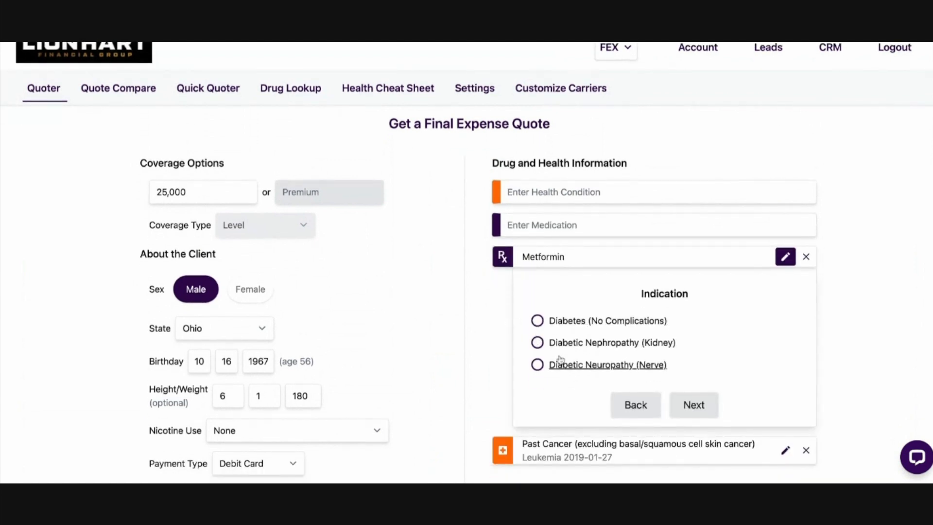
{"action": "left_click", "coordinate": [537, 321]}
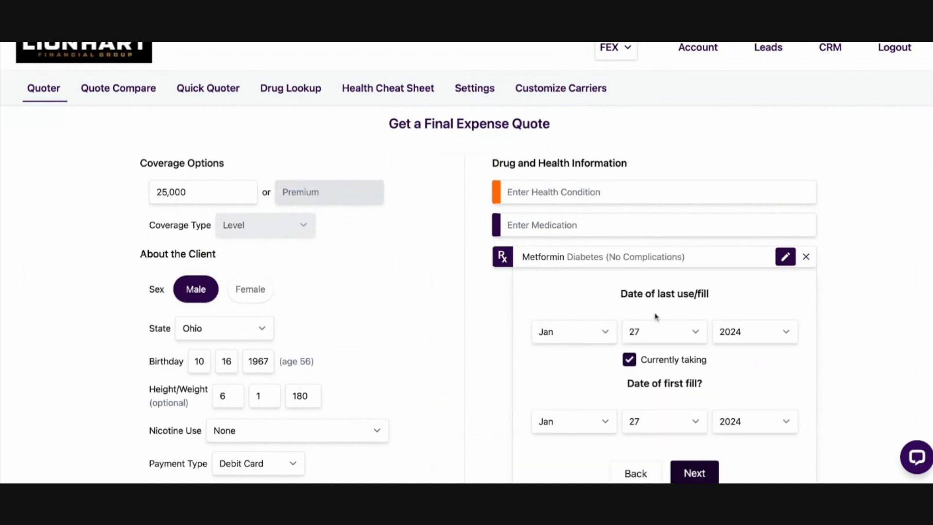
Fill in the date of first fill for Metformin and submit it as currently taken
{"action": "scroll", "coordinate": [654, 313], "scroll_direction": "down", "scroll_amount": 3}
{"action": "scroll", "coordinate": [647, 309], "scroll_direction": "down", "scroll_amount": 1}
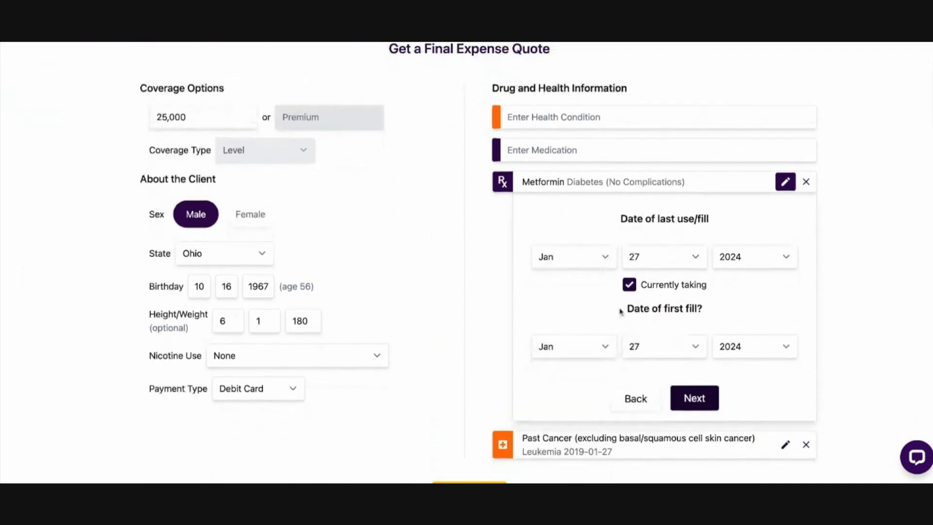
{"action": "left_click", "coordinate": [599, 348]}
{"action": "left_click", "coordinate": [674, 107]}
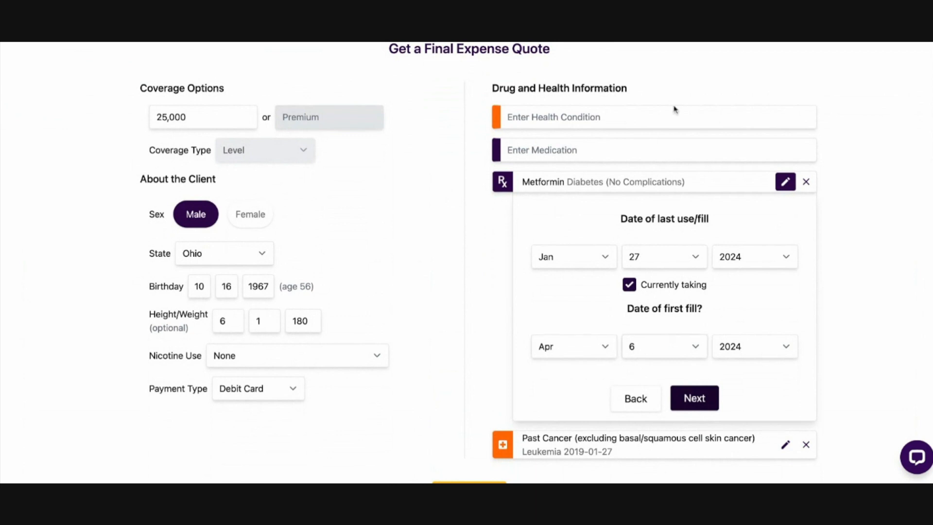
{"action": "left_click", "coordinate": [747, 345]}
{"action": "left_click", "coordinate": [695, 398]}
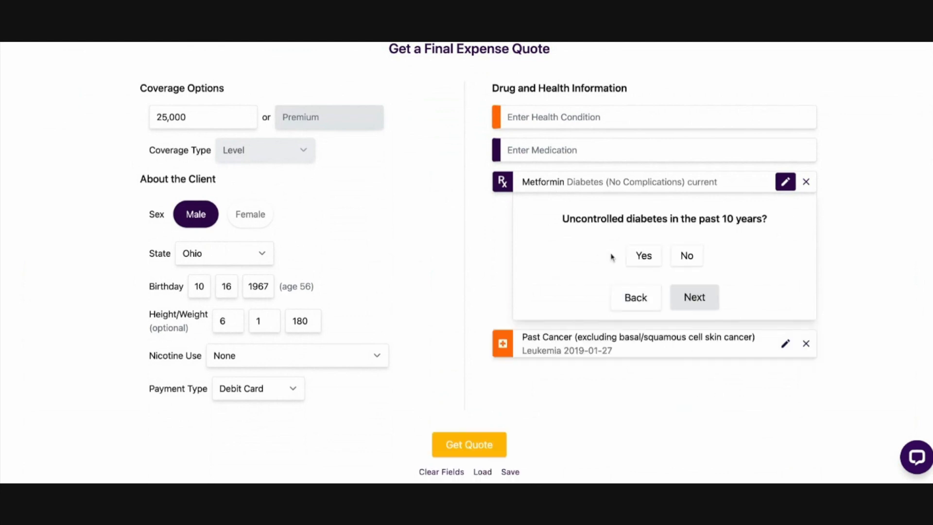
Answer No to uncontrolled diabetes and to diabetic medication changes, and Yes to the most recent a1c reading being less than 8%
{"action": "left_click", "coordinate": [687, 256]}
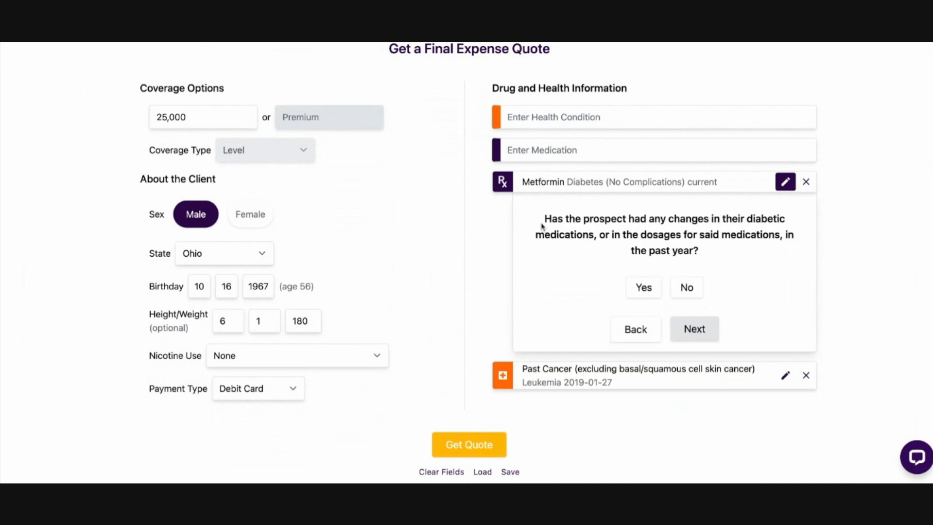
{"action": "left_click", "coordinate": [686, 288]}
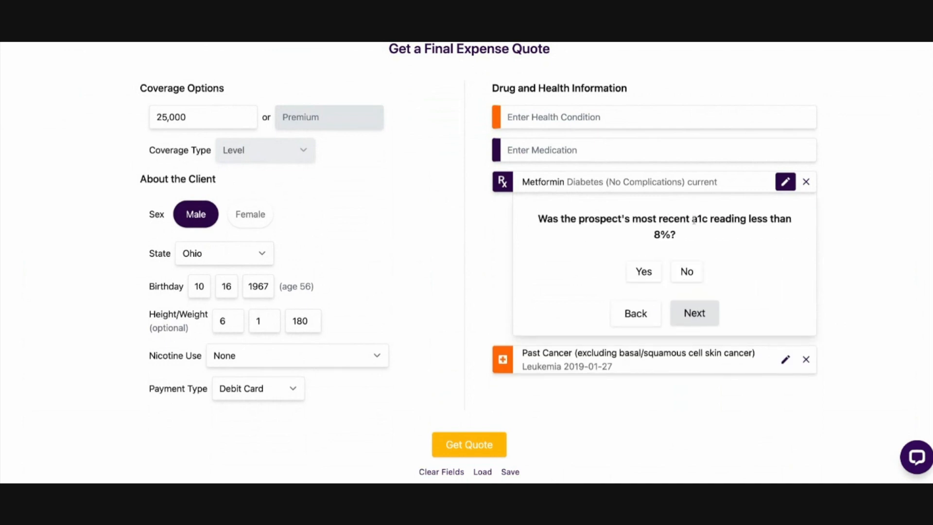
{"action": "left_click", "coordinate": [642, 272]}
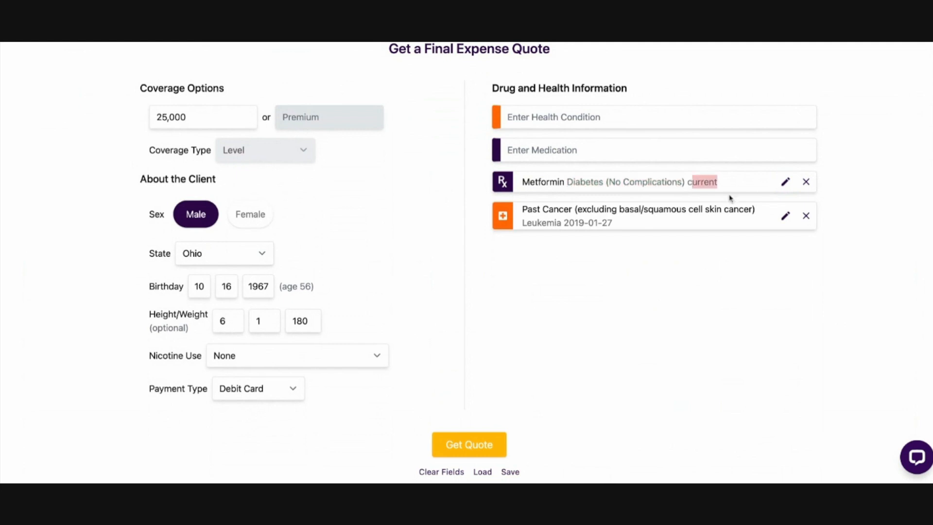
Add the medication Gabapentin with Chronic Pain as its indication
{"action": "scroll", "coordinate": [591, 248], "scroll_direction": "up", "scroll_amount": 2}
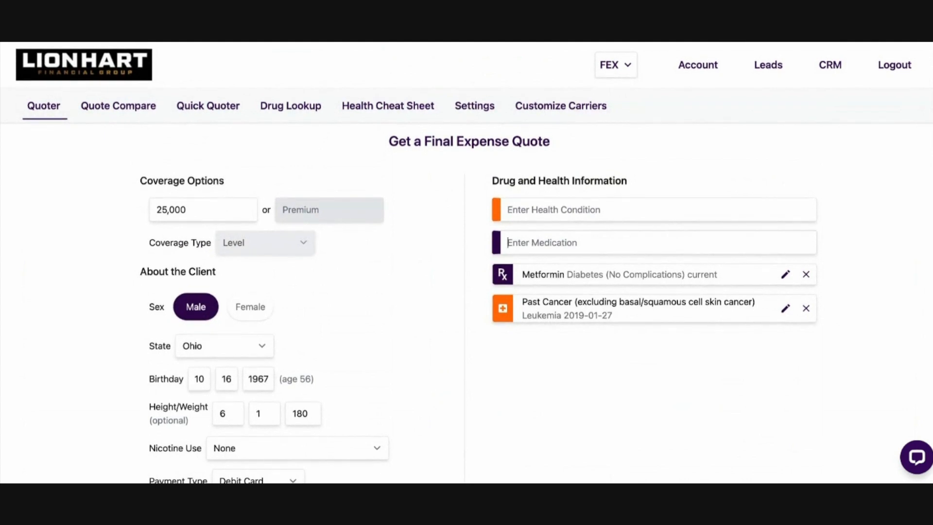
{"action": "type", "text": "gaba"}
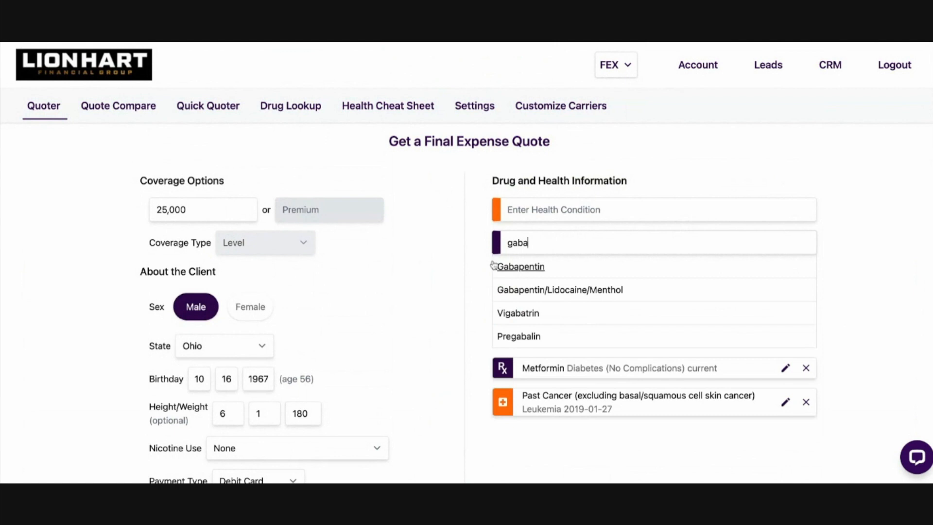
{"action": "type", "text": "d"}
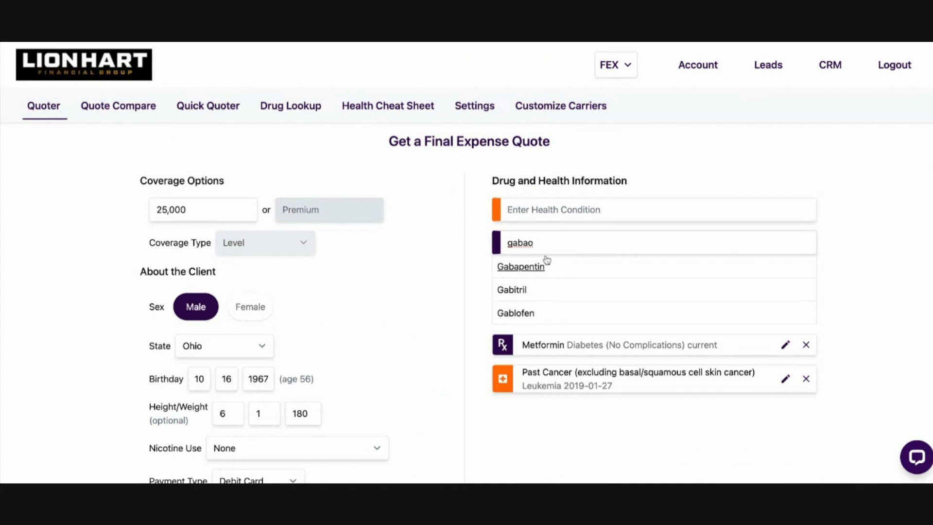
{"action": "left_click", "coordinate": [520, 266]}
{"action": "scroll", "coordinate": [701, 337], "scroll_direction": "down", "scroll_amount": 2}
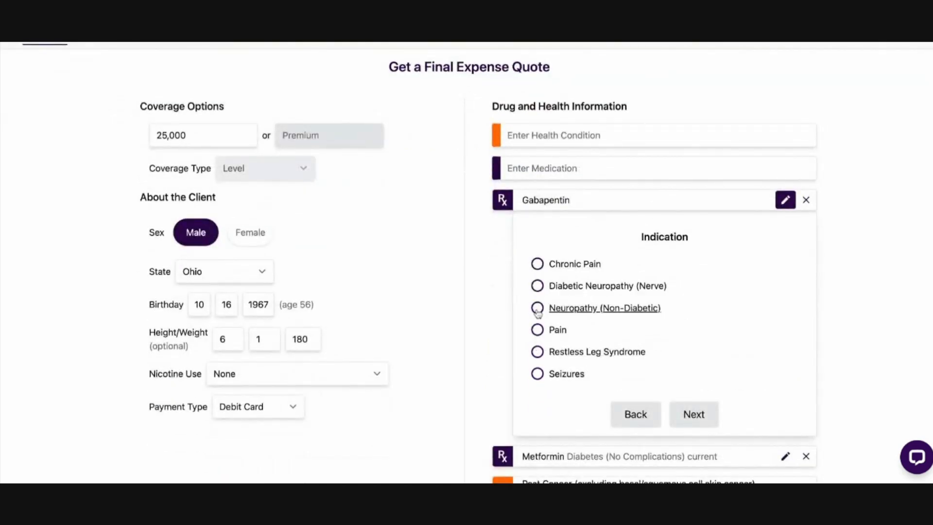
{"action": "left_click", "coordinate": [539, 265]}
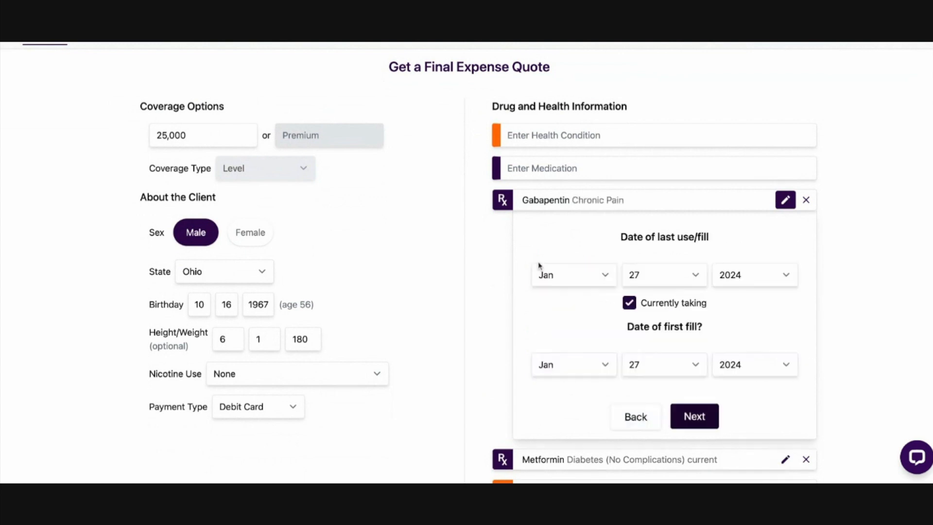
{"action": "scroll", "coordinate": [553, 294], "scroll_direction": "down", "scroll_amount": 2}
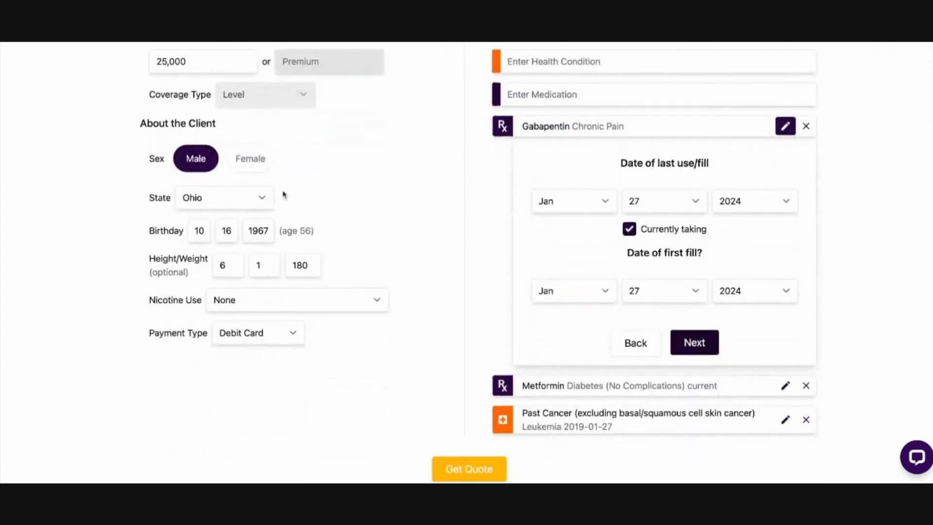
Change the year in Gabapentin's date of first fill and submit the medication as currently taken
{"action": "scroll", "coordinate": [565, 400], "scroll_direction": "up", "scroll_amount": 2}
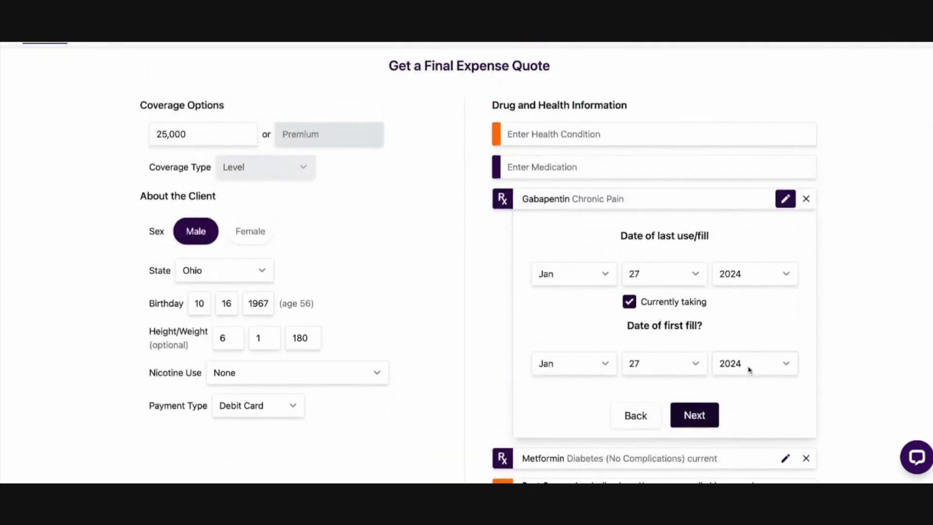
{"action": "left_click", "coordinate": [734, 377]}
{"action": "left_click", "coordinate": [757, 403]}
{"action": "left_click", "coordinate": [695, 414]}
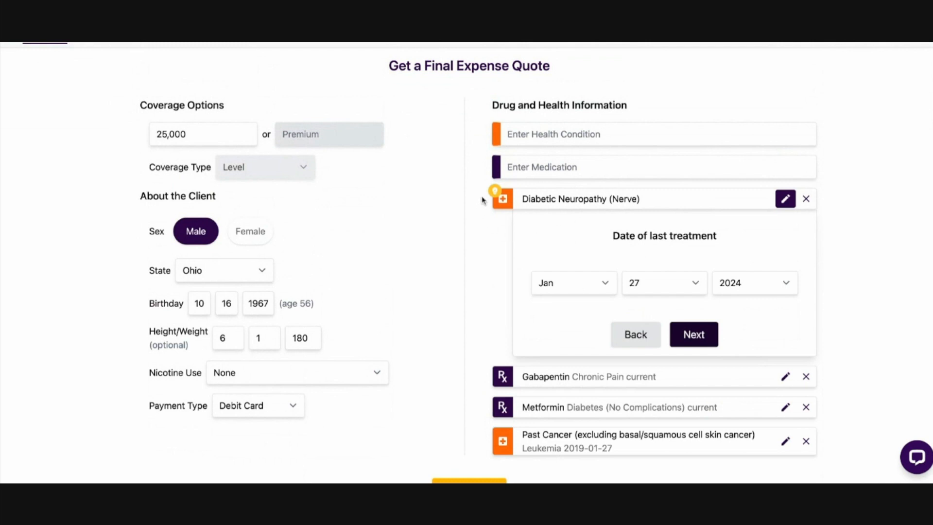
For the suggested Diabetic Neuropathy (Nerve) condition, accept Jan 27 2024 as the last treatment and set the diagnosis date to Jun 27 2021
{"action": "mouse_move", "coordinate": [496, 193]}
{"action": "left_click", "coordinate": [700, 334]}
{"action": "left_click", "coordinate": [740, 292]}
{"action": "left_click", "coordinate": [702, 340]}
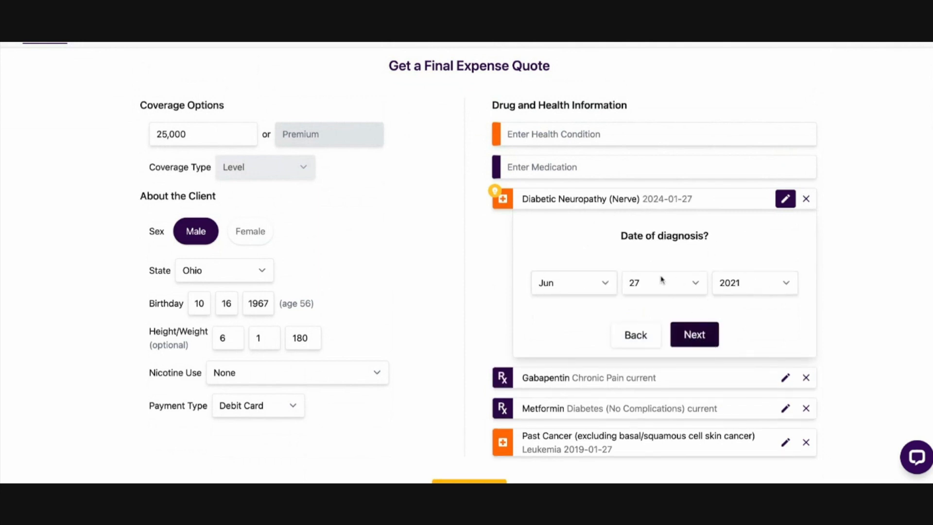
{"action": "left_click", "coordinate": [695, 336]}
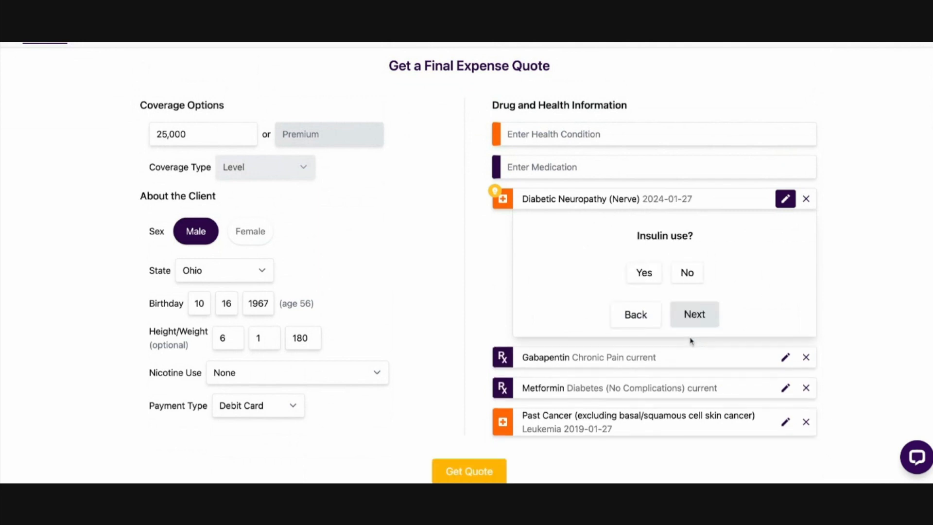
For Diabetic Neuropathy, answer Yes to insulin use, No to the follow-up question, and Yes to the 8% a1c question
{"action": "left_click", "coordinate": [653, 274]}
{"action": "left_click", "coordinate": [690, 274]}
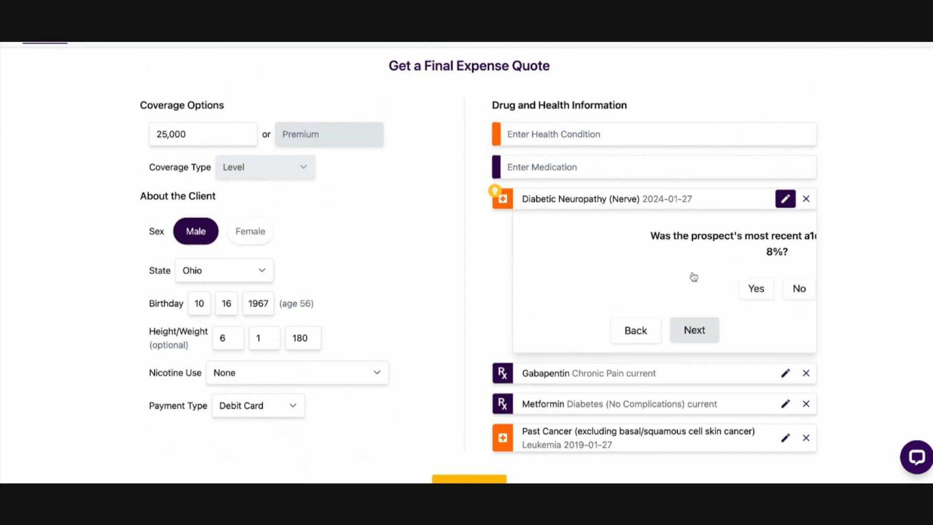
{"action": "left_click", "coordinate": [639, 289]}
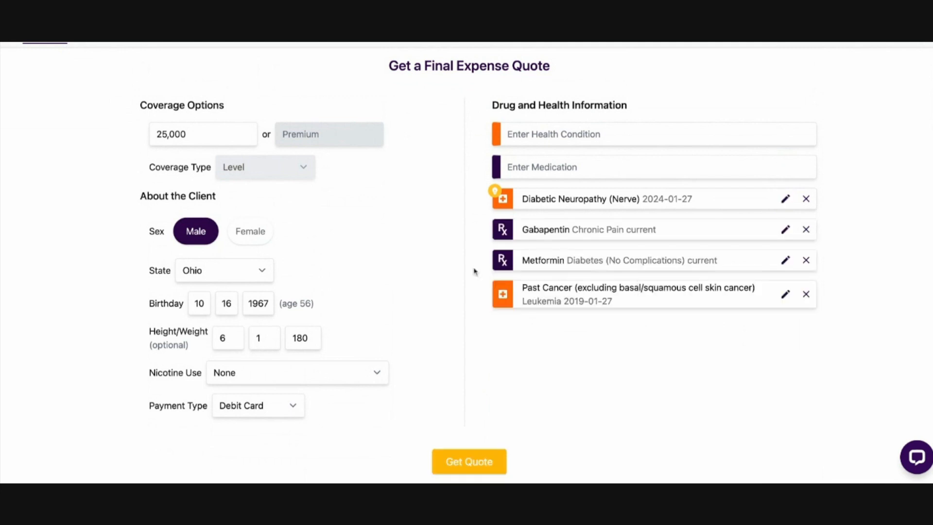
Add Felony as a health condition with a conviction date of July 27, 2015
{"action": "left_click", "coordinate": [577, 136]}
{"action": "type", "text": "felo"}
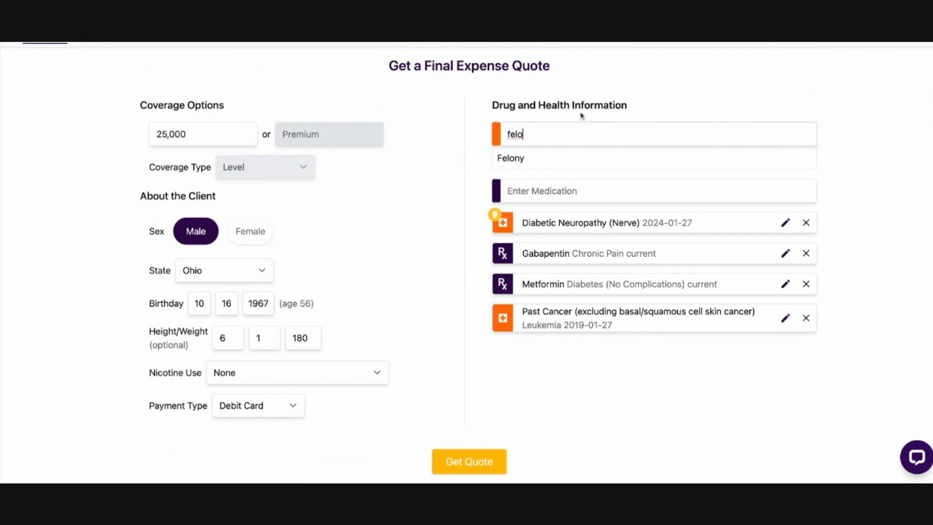
{"action": "left_click", "coordinate": [508, 161]}
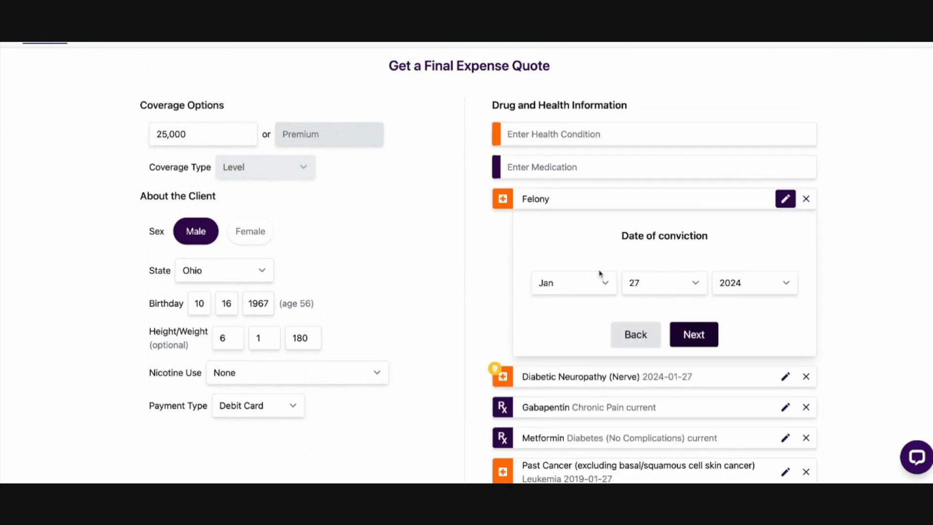
{"action": "left_click", "coordinate": [574, 280]}
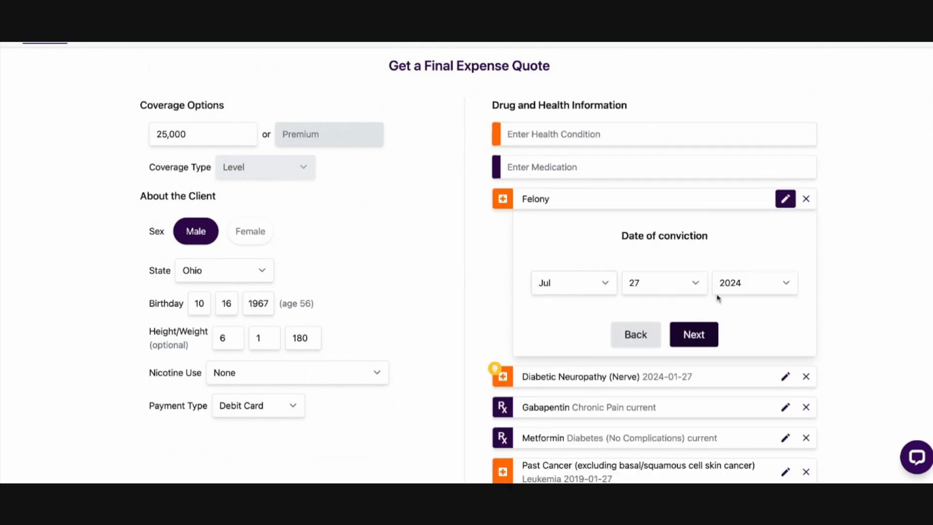
{"action": "left_click", "coordinate": [749, 291]}
{"action": "left_click", "coordinate": [691, 340]}
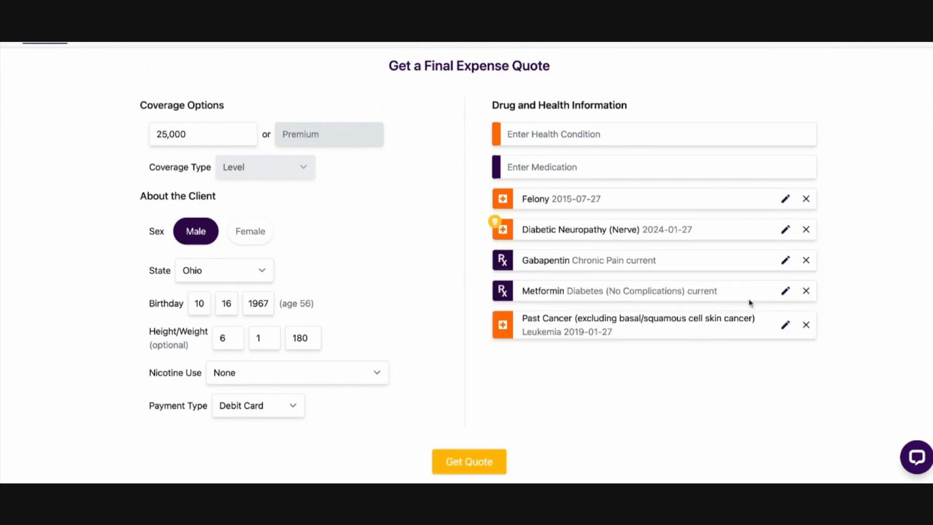
Add the condition Drivers License Suspended / Revoked (Not due to DUI/DWI) dated January 27, 2014
{"action": "scroll", "coordinate": [421, 260], "scroll_direction": "up", "scroll_amount": 3}
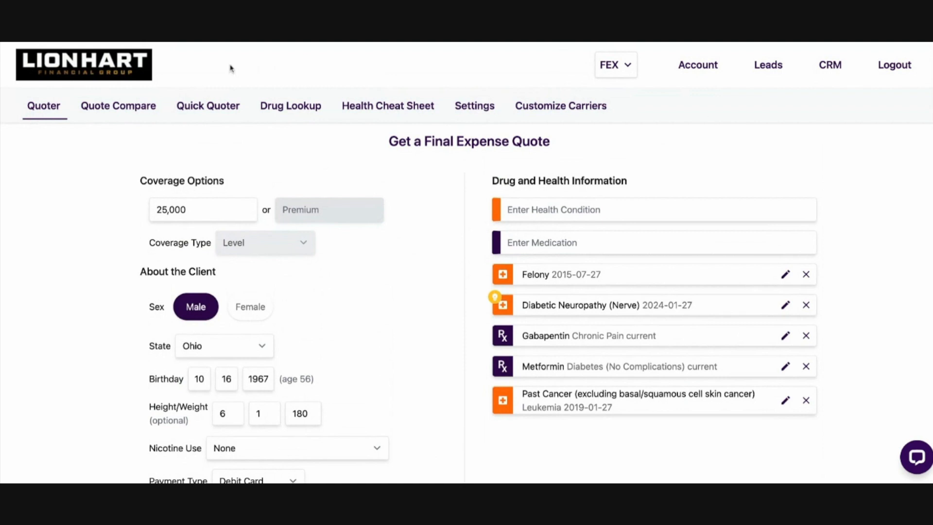
{"action": "scroll", "coordinate": [530, 307], "scroll_direction": "down", "scroll_amount": 1}
{"action": "scroll", "coordinate": [533, 306], "scroll_direction": "up", "scroll_amount": 1}
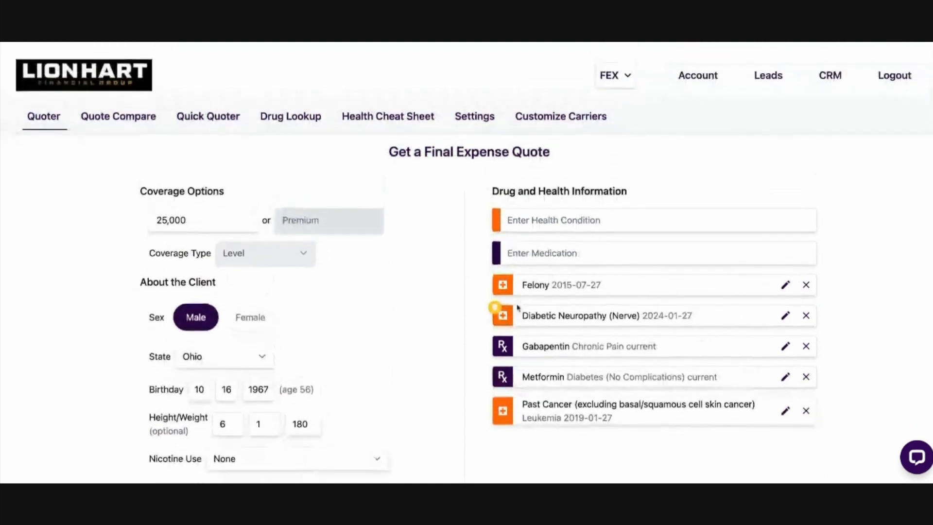
{"action": "left_click", "coordinate": [576, 210]}
{"action": "type", "text": "sus"}
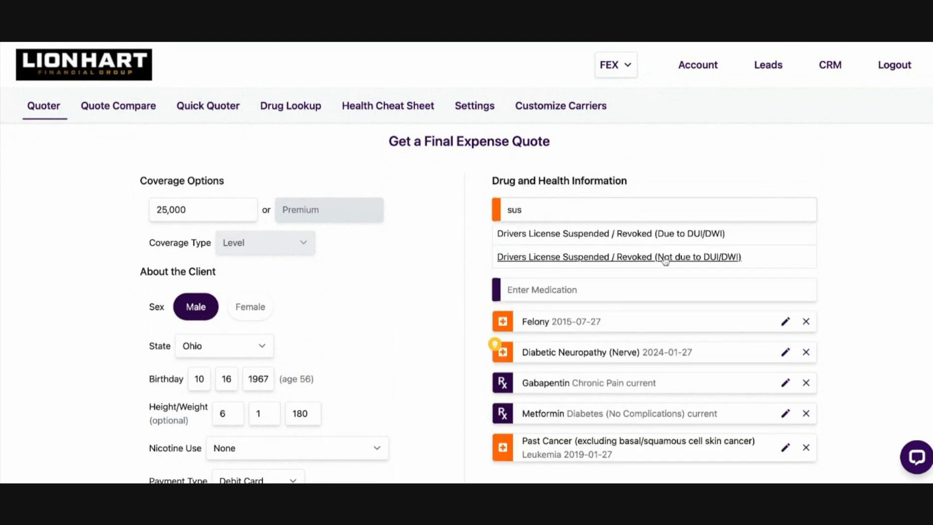
{"action": "left_click", "coordinate": [694, 257]}
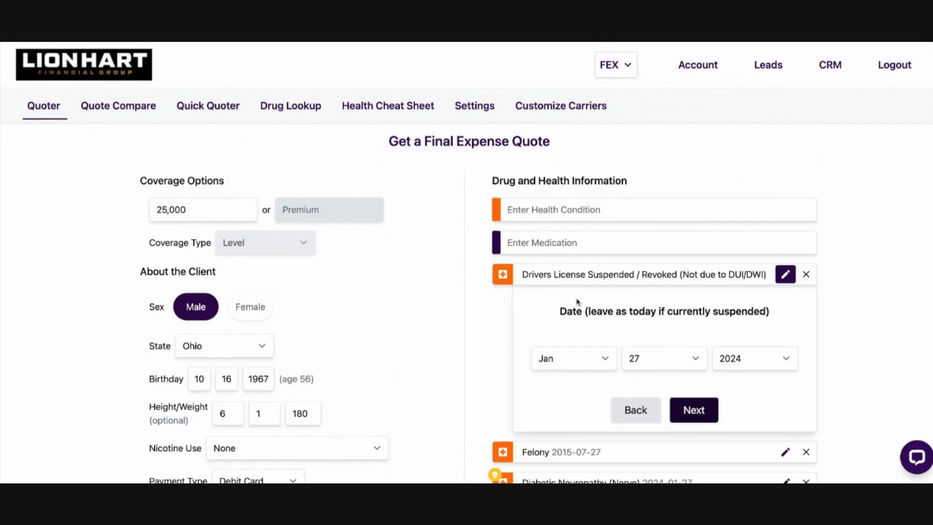
{"action": "scroll", "coordinate": [700, 370], "scroll_direction": "down", "scroll_amount": 2}
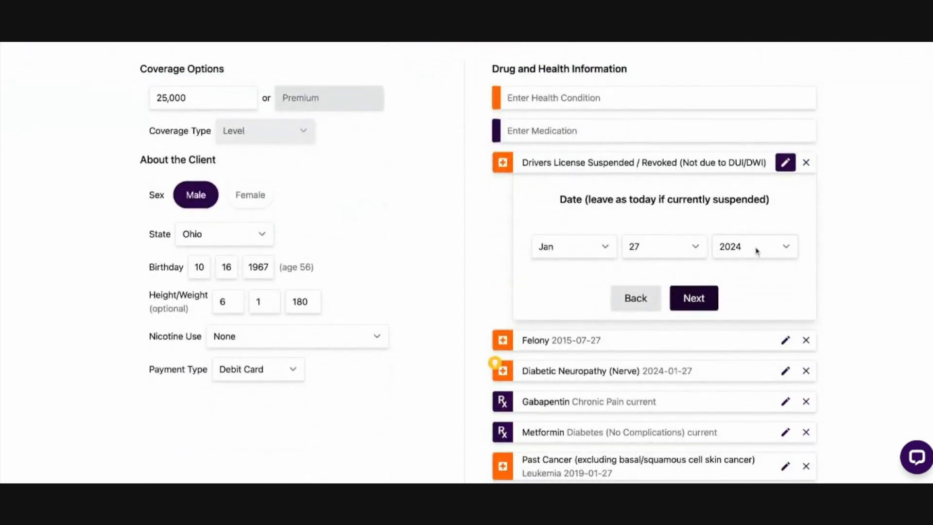
{"action": "left_click", "coordinate": [757, 251]}
{"action": "left_click", "coordinate": [694, 298]}
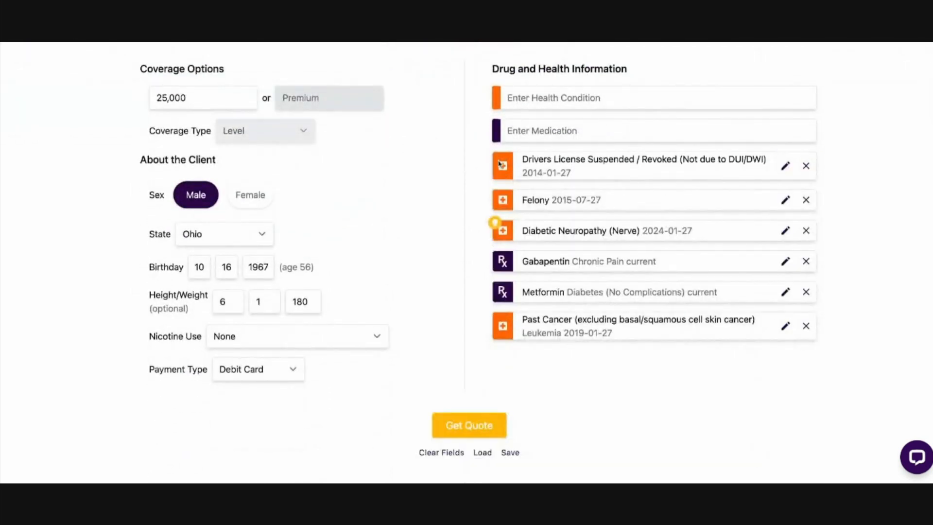
Run the final expense quote with all entered conditions and medications and bring up the carrier results
{"action": "left_click", "coordinate": [470, 425]}
{"action": "scroll", "coordinate": [151, 296], "scroll_direction": "up", "scroll_amount": 2}
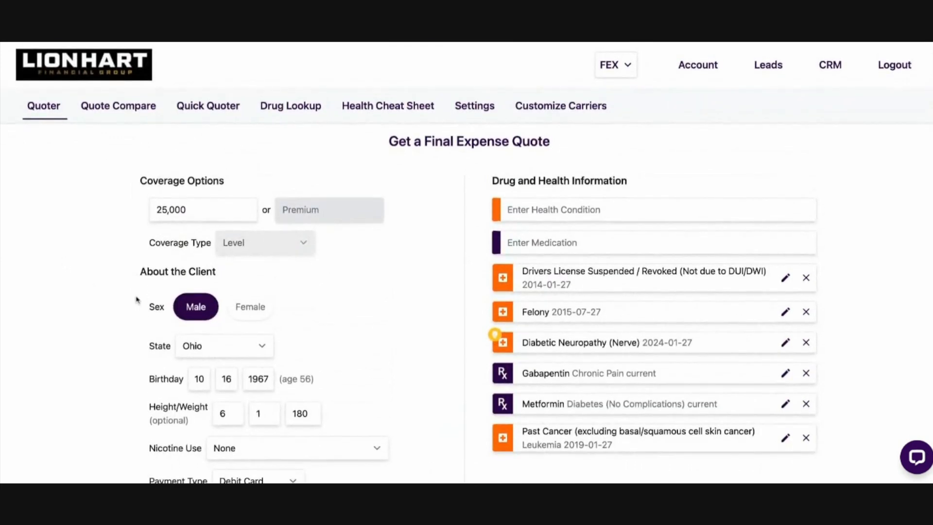
{"action": "scroll", "coordinate": [239, 310], "scroll_direction": "down", "scroll_amount": 1}
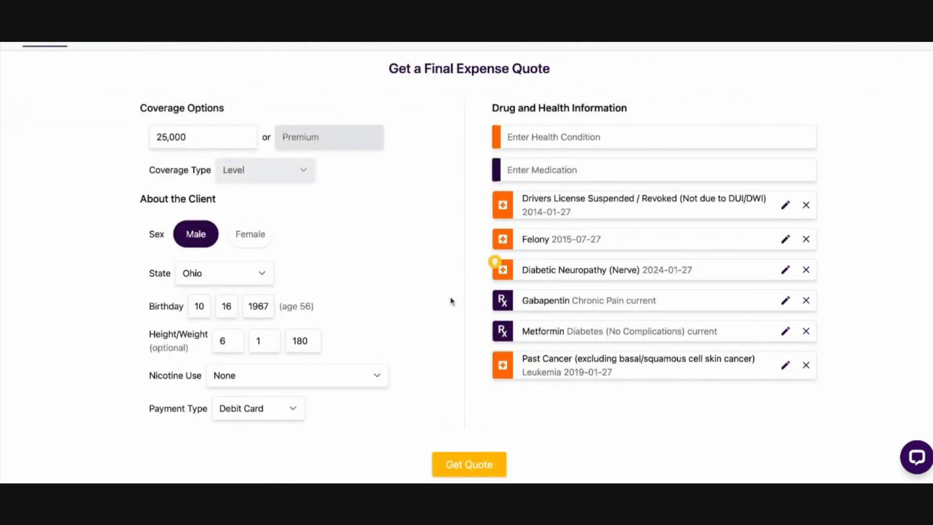
{"action": "scroll", "coordinate": [575, 385], "scroll_direction": "down", "scroll_amount": 6}
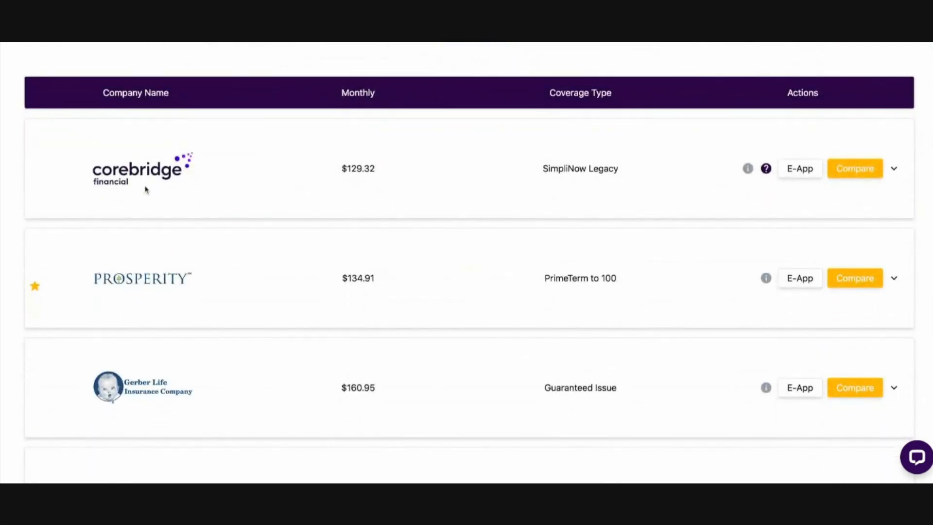
Review the quoted carriers, monthly premiums and coverage types, and check the reason given for Corebridge's SimpliNow Legacy offer
{"action": "scroll", "coordinate": [418, 306], "scroll_direction": "up", "scroll_amount": 5}
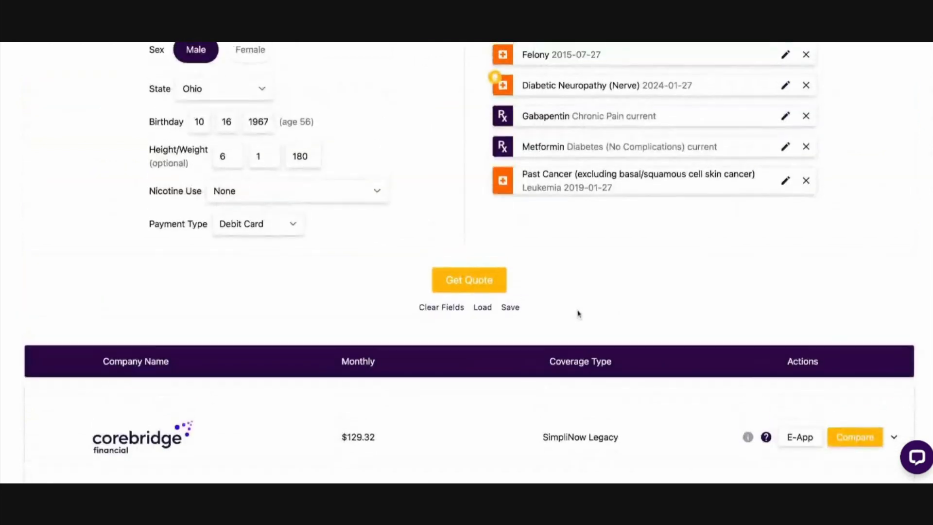
{"action": "scroll", "coordinate": [579, 314], "scroll_direction": "up", "scroll_amount": 2}
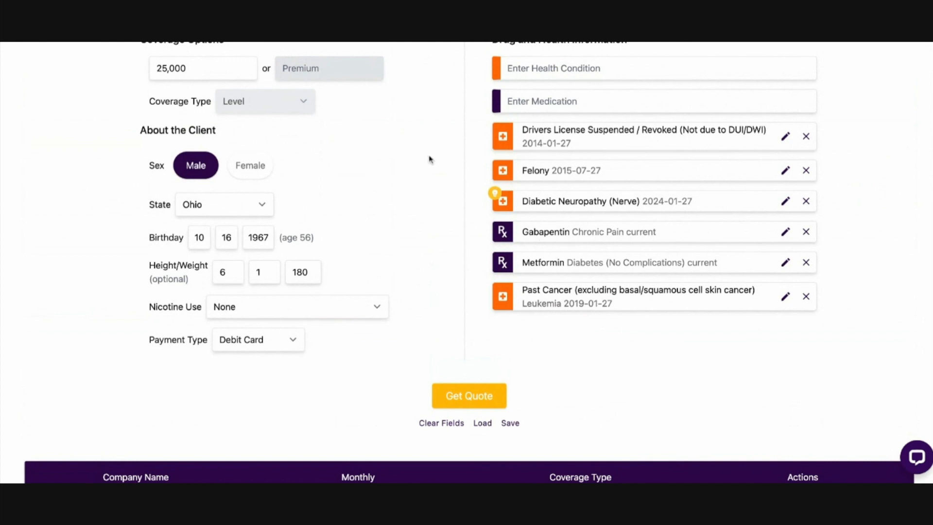
{"action": "scroll", "coordinate": [542, 324], "scroll_direction": "down", "scroll_amount": 7}
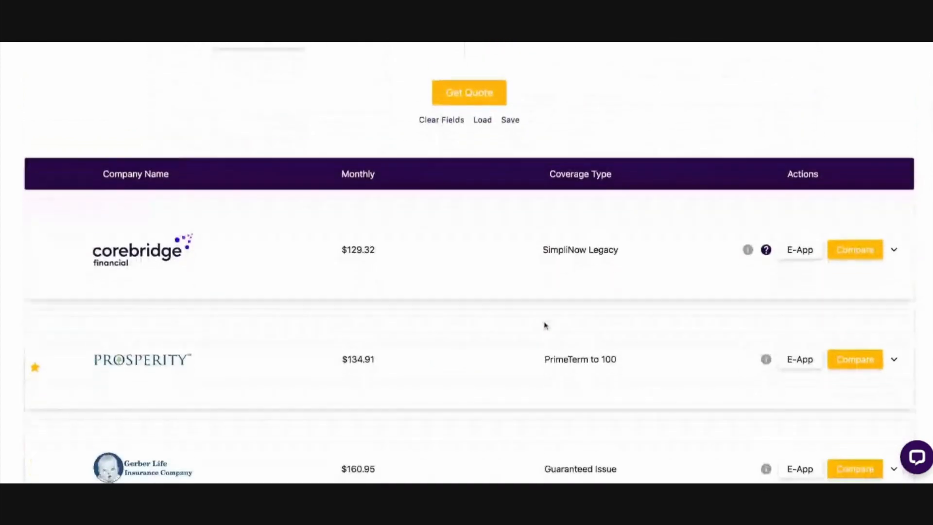
{"action": "scroll", "coordinate": [448, 193], "scroll_direction": "down", "scroll_amount": 13}
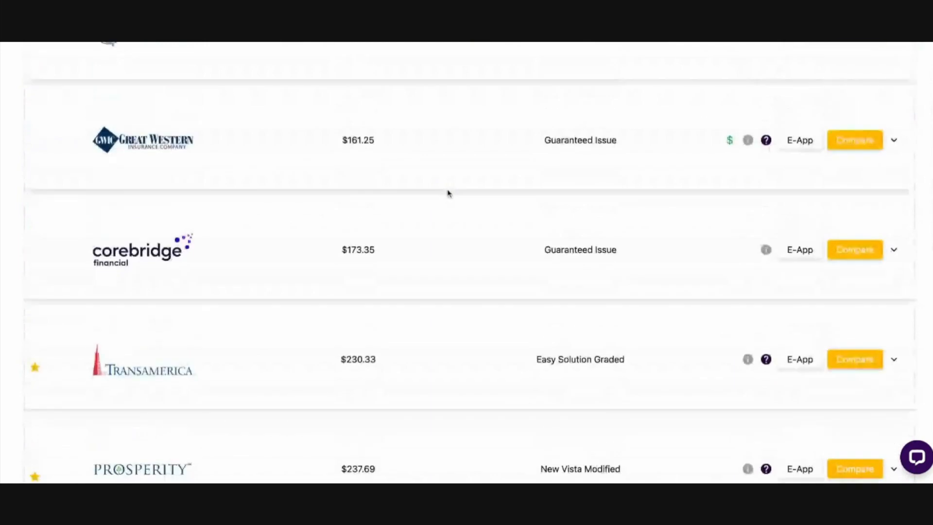
{"action": "scroll", "coordinate": [447, 196], "scroll_direction": "up", "scroll_amount": 14}
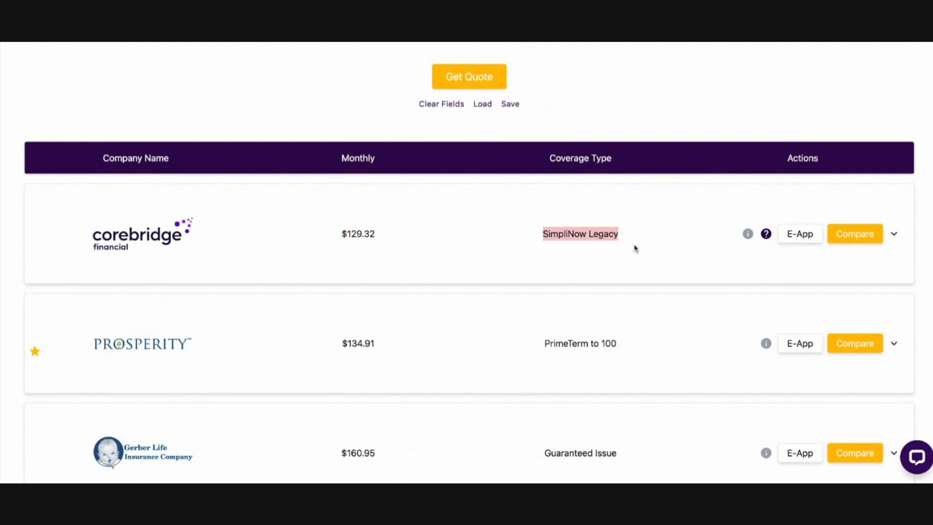
{"action": "scroll", "coordinate": [632, 258], "scroll_direction": "down", "scroll_amount": 3}
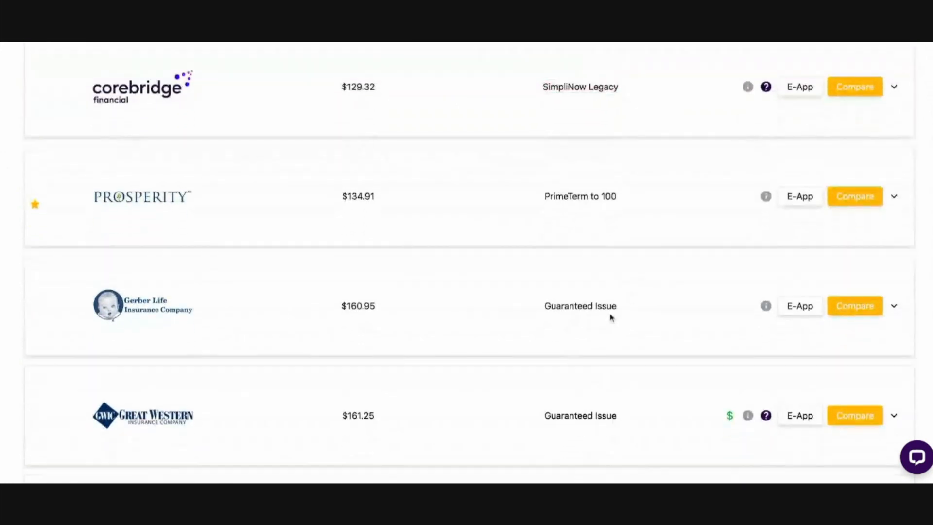
{"action": "scroll", "coordinate": [418, 296], "scroll_direction": "up", "scroll_amount": 5}
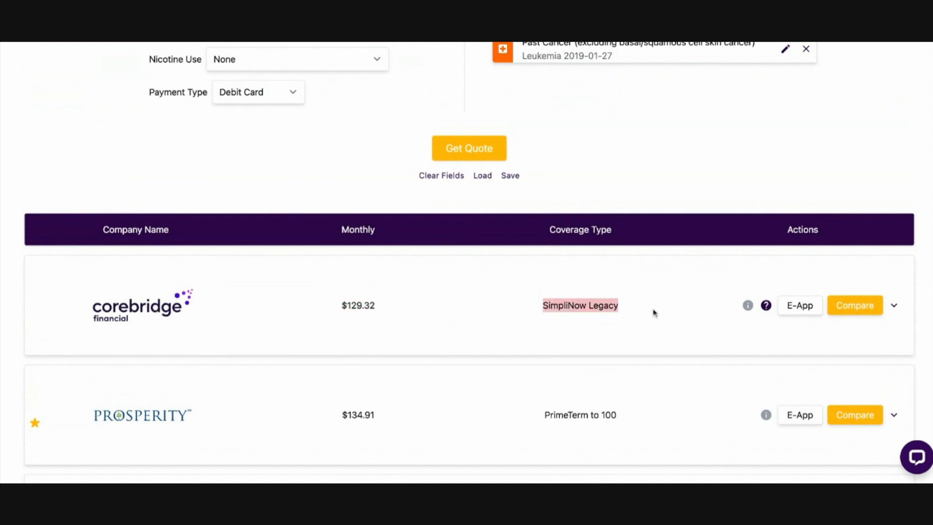
{"action": "scroll", "coordinate": [659, 304], "scroll_direction": "down", "scroll_amount": 1}
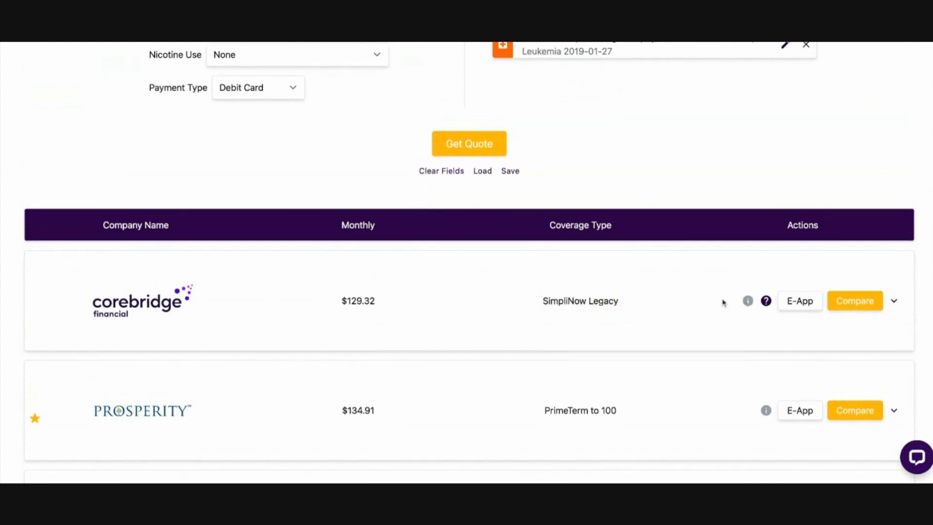
{"action": "mouse_move", "coordinate": [748, 302]}
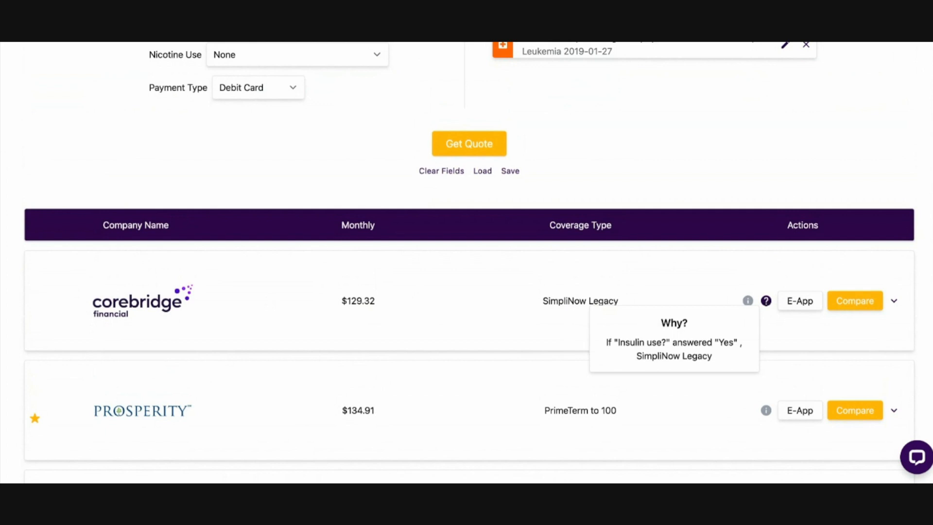
Remove every drug and health entry except Metformin and rerun the quote
{"action": "scroll", "coordinate": [635, 192], "scroll_direction": "up", "scroll_amount": 5}
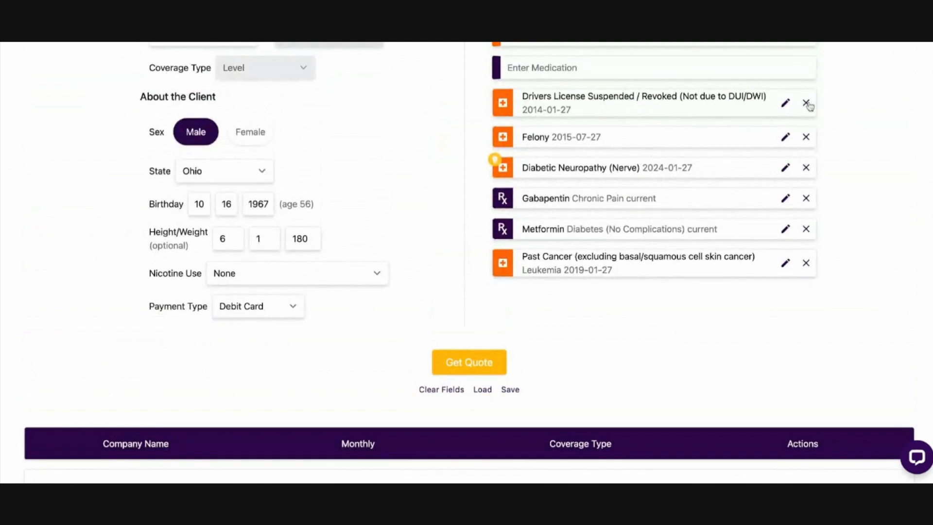
{"action": "left_click", "coordinate": [807, 103]}
{"action": "left_click", "coordinate": [806, 102]}
{"action": "left_click", "coordinate": [807, 102]}
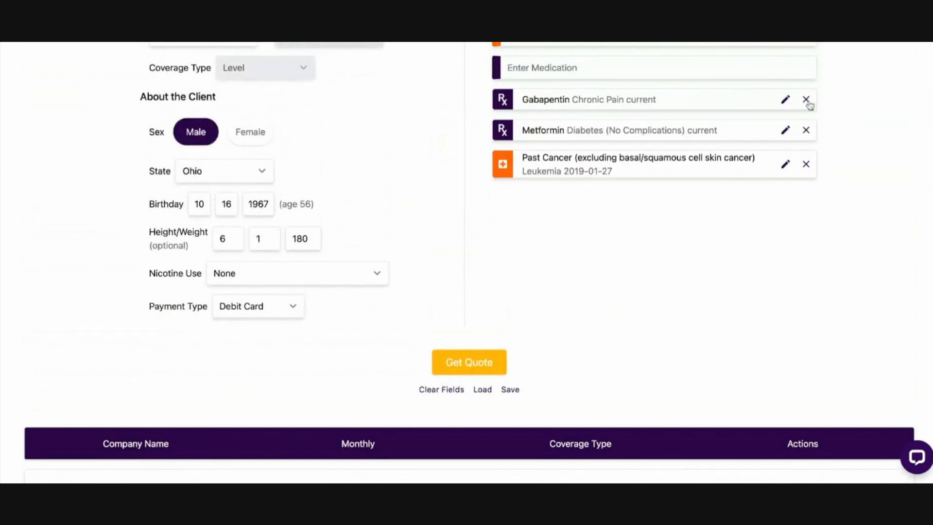
{"action": "left_click", "coordinate": [807, 100]}
{"action": "left_click", "coordinate": [807, 136]}
{"action": "left_click", "coordinate": [454, 370]}
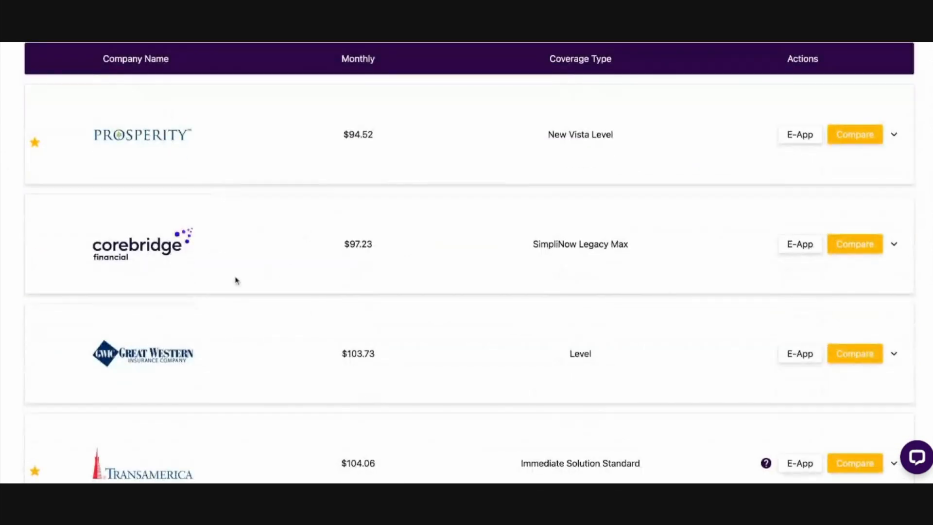
Rerun the quote with Bank Draft/EFT as the payment type and check what the star beside Royal Neighbors of America means
{"action": "scroll", "coordinate": [238, 275], "scroll_direction": "up", "scroll_amount": 7}
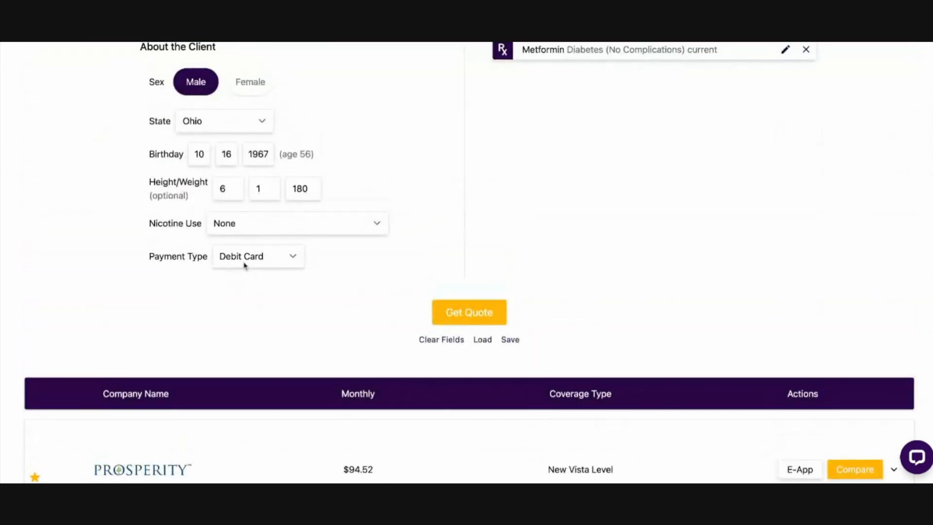
{"action": "left_click", "coordinate": [452, 314]}
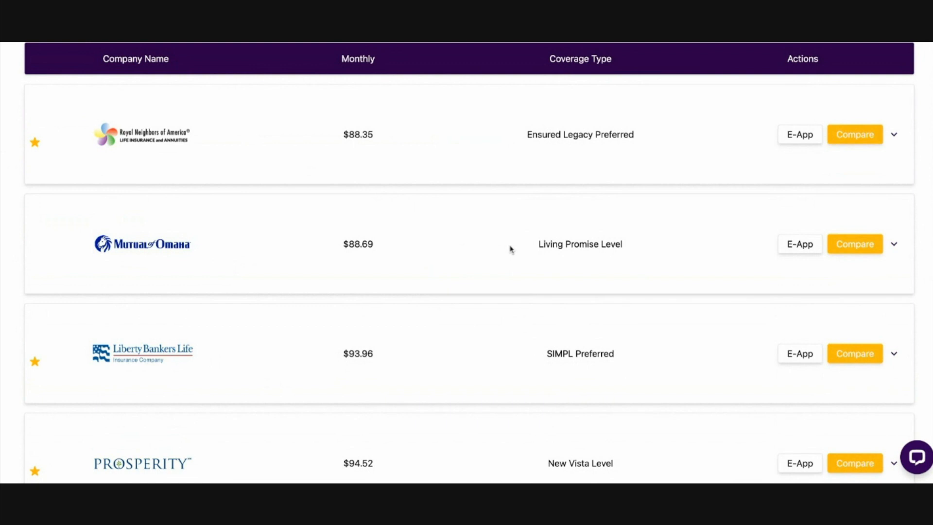
{"action": "scroll", "coordinate": [469, 261], "scroll_direction": "up", "scroll_amount": 7}
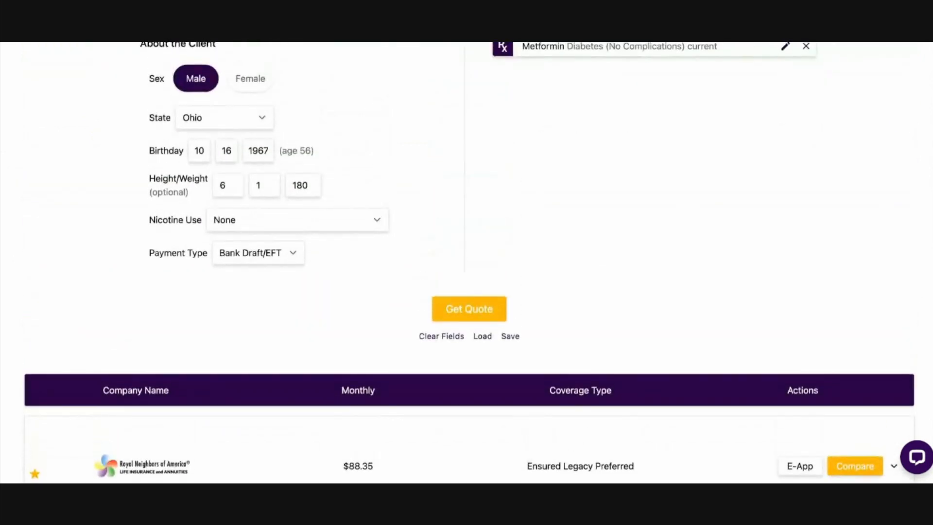
{"action": "scroll", "coordinate": [470, 262], "scroll_direction": "up", "scroll_amount": 3}
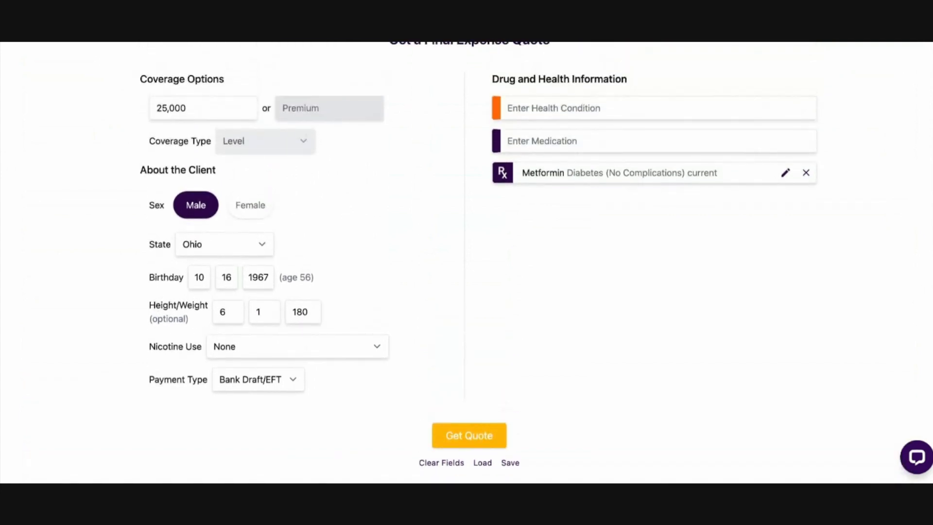
{"action": "scroll", "coordinate": [532, 257], "scroll_direction": "down", "scroll_amount": 7}
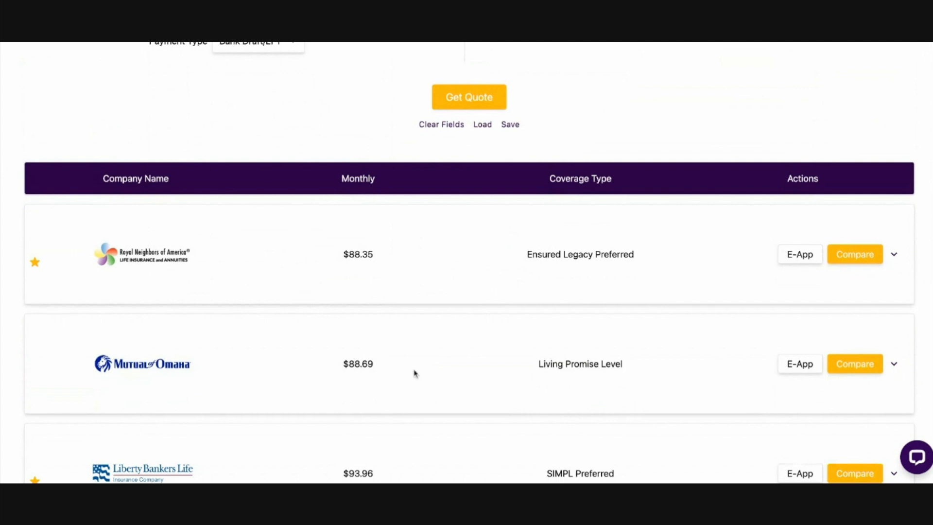
{"action": "scroll", "coordinate": [413, 372], "scroll_direction": "down", "scroll_amount": 2}
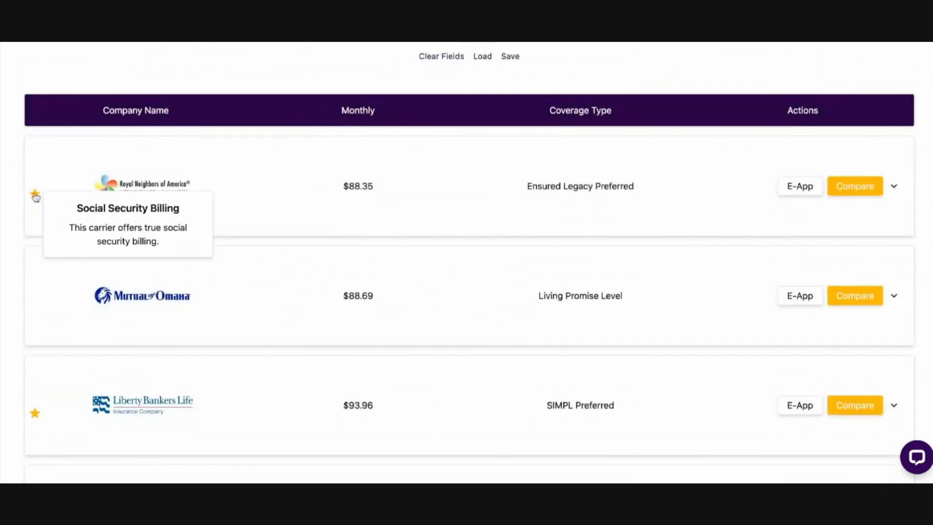
Check the star beside Liberty Bankers Life and look over which other carriers are starred for Social Security billing
{"action": "scroll", "coordinate": [38, 197], "scroll_direction": "down", "scroll_amount": 2}
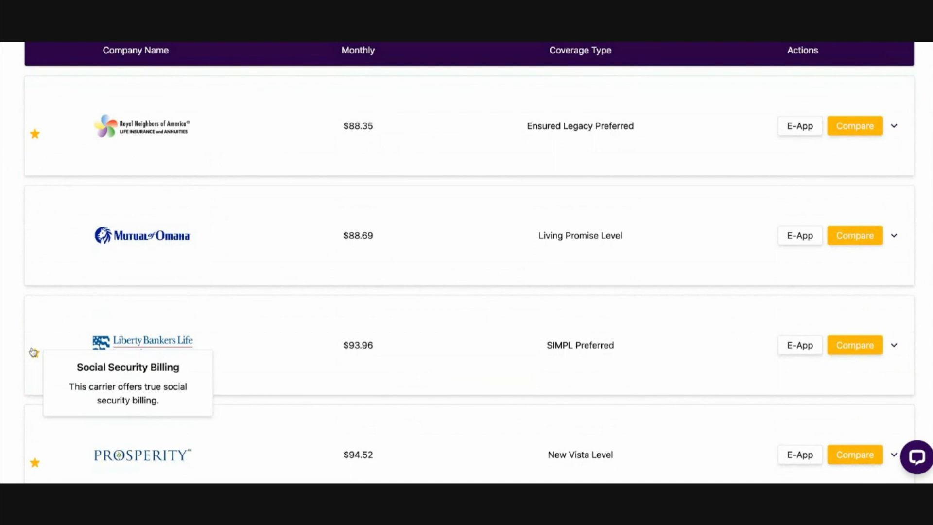
{"action": "scroll", "coordinate": [35, 353], "scroll_direction": "down", "scroll_amount": 3}
{"action": "scroll", "coordinate": [108, 302], "scroll_direction": "up", "scroll_amount": 5}
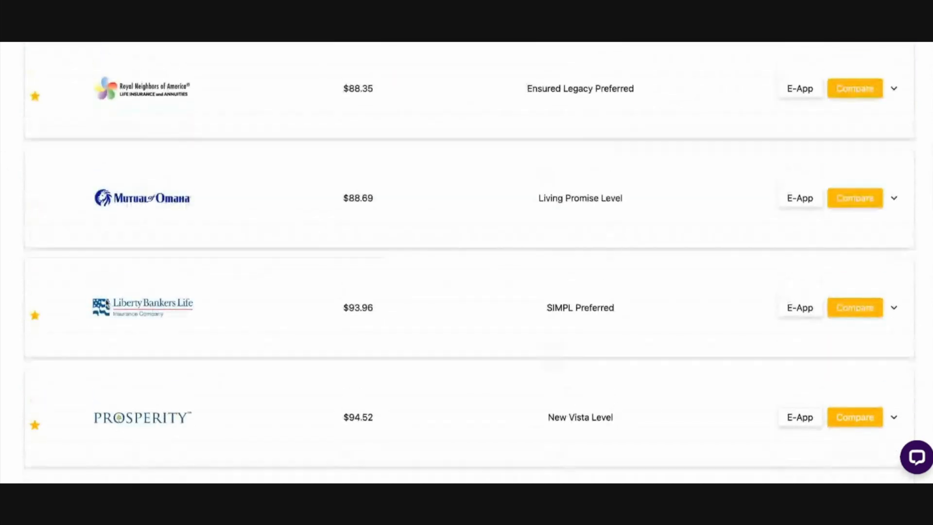
{"action": "scroll", "coordinate": [370, 322], "scroll_direction": "down", "scroll_amount": 1}
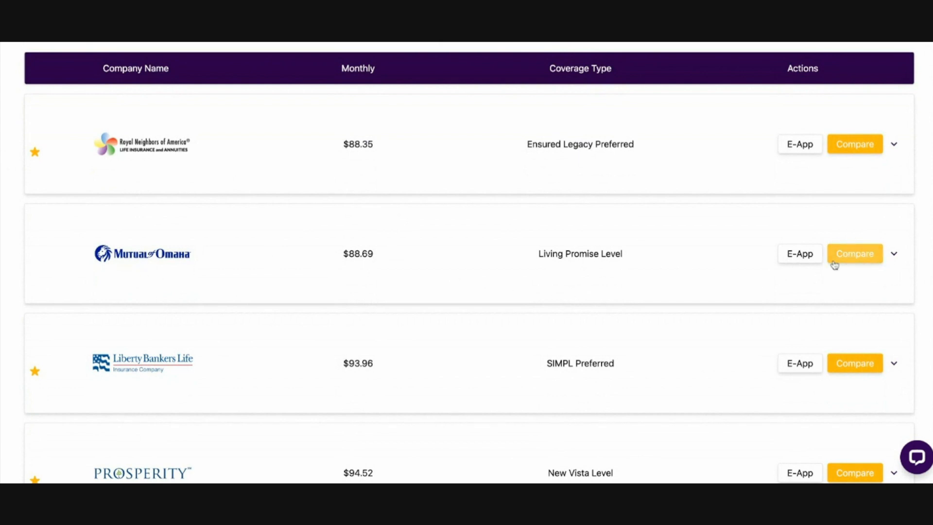
Compare Mutual of Omaha Living Promise quotes for face amounts of 10,000, 12,500 and 15,000
{"action": "scroll", "coordinate": [652, 247], "scroll_direction": "up", "scroll_amount": 10}
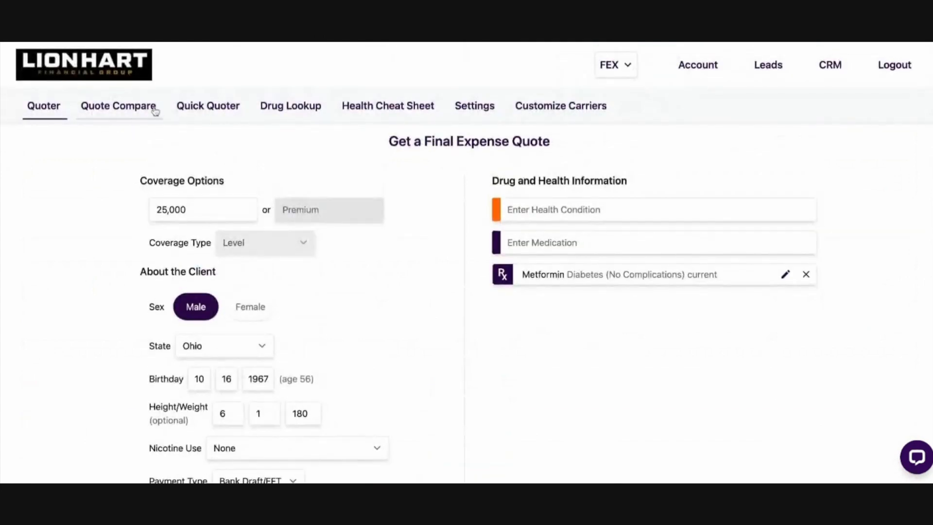
{"action": "scroll", "coordinate": [753, 389], "scroll_direction": "down", "scroll_amount": 10}
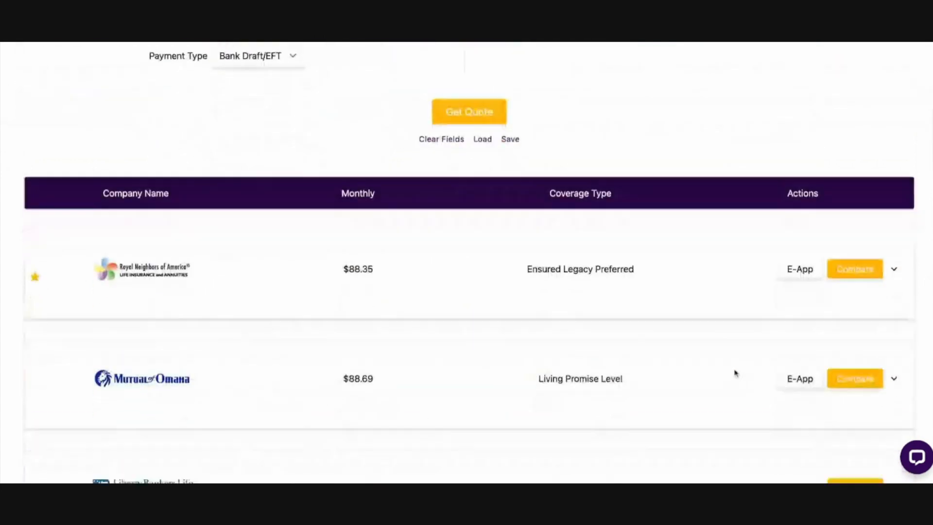
{"action": "left_click", "coordinate": [855, 322]}
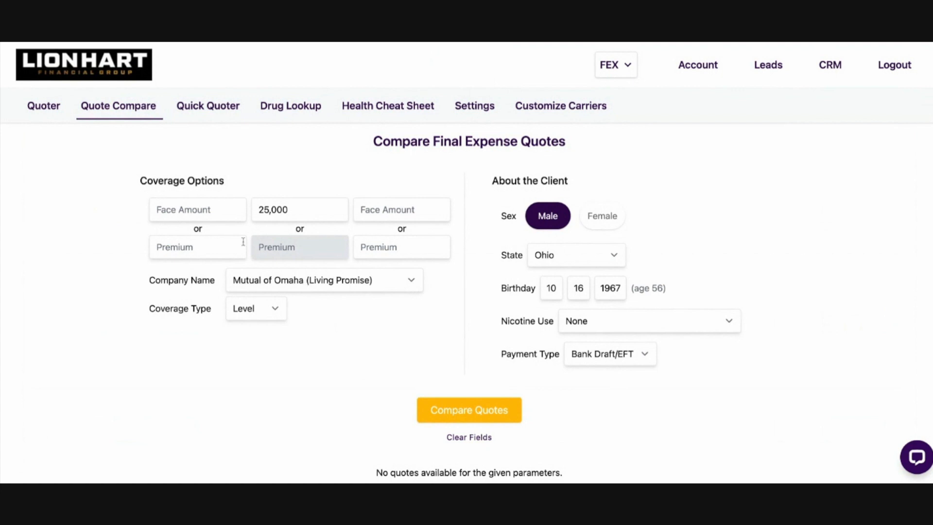
{"action": "left_click", "coordinate": [198, 213]}
{"action": "type", "text": "10000"}
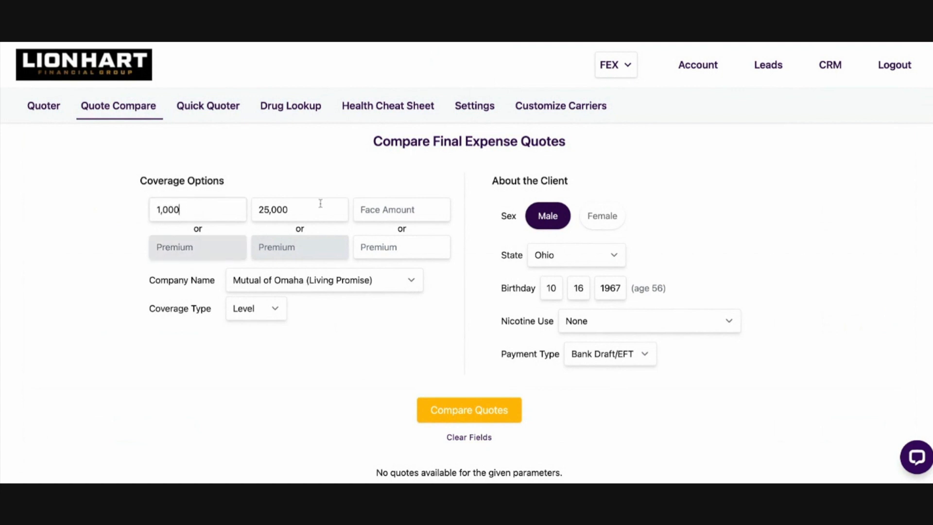
{"action": "key", "text": "Tab"}
{"action": "type", "text": "125000"}
{"action": "key", "text": "BackSpace"}
{"action": "type", "text": "150000"}
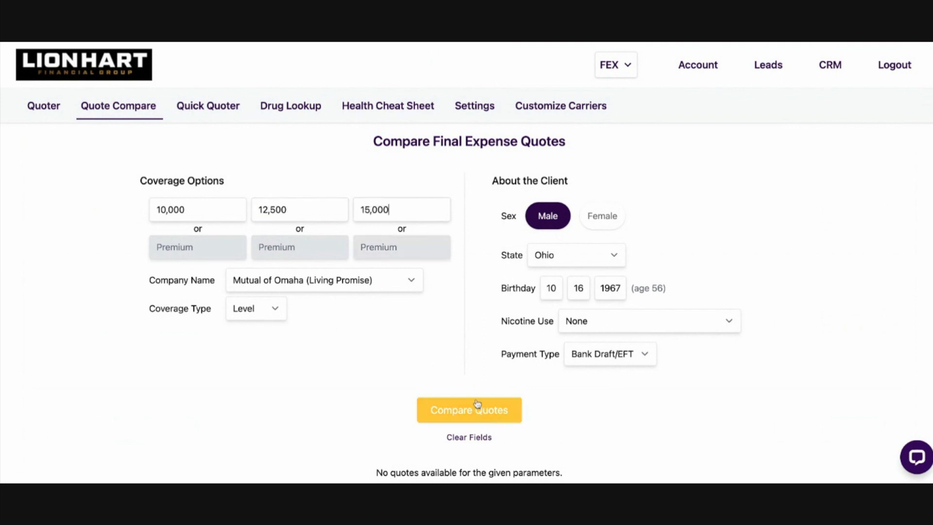
{"action": "left_click", "coordinate": [477, 404]}
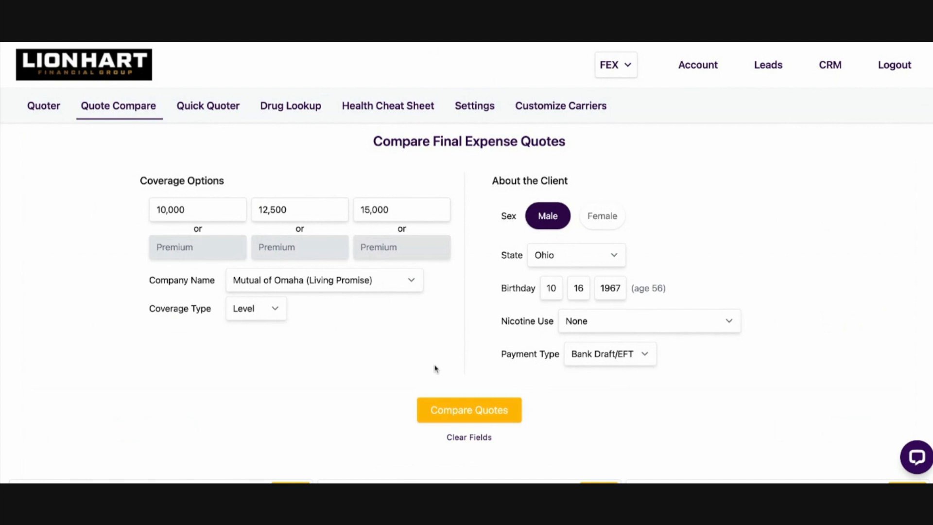
Review the face amounts, monthly premiums and accidental death pricing of the three compared Living Promise quotes
{"action": "scroll", "coordinate": [435, 368], "scroll_direction": "down", "scroll_amount": 5}
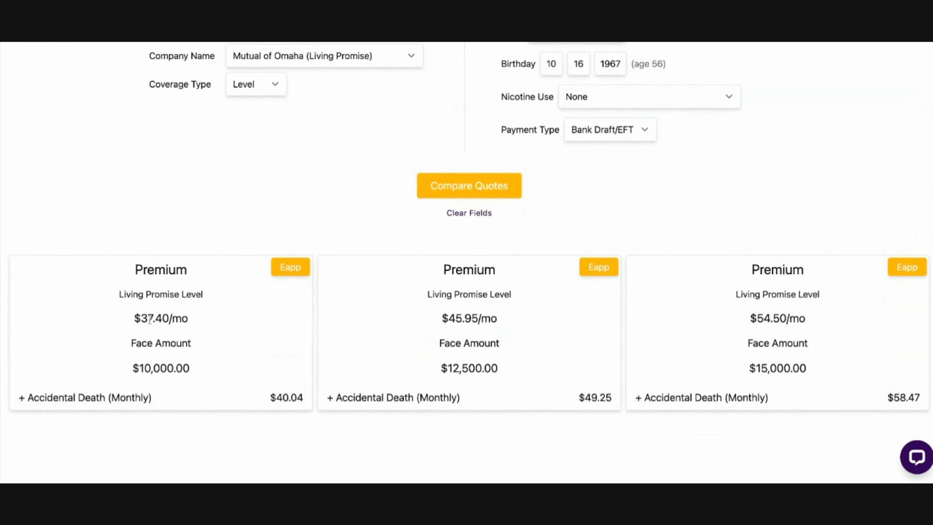
{"action": "left_click_drag", "start_coordinate": [119, 365], "coordinate": [613, 359]}
{"action": "left_click", "coordinate": [455, 356]}
{"action": "left_click_drag", "start_coordinate": [115, 318], "coordinate": [194, 319]}
{"action": "left_click", "coordinate": [442, 340]}
{"action": "left_click_drag", "start_coordinate": [14, 402], "coordinate": [165, 405]}
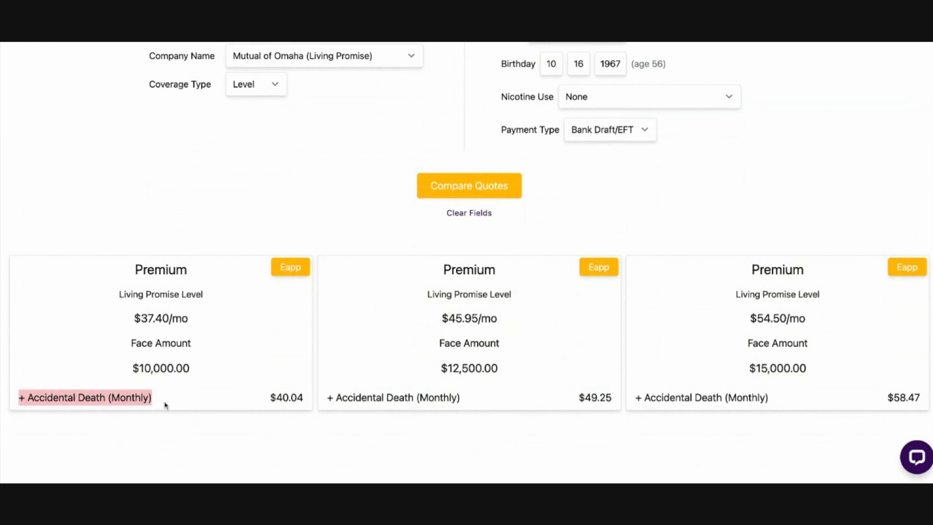
{"action": "left_click", "coordinate": [173, 401]}
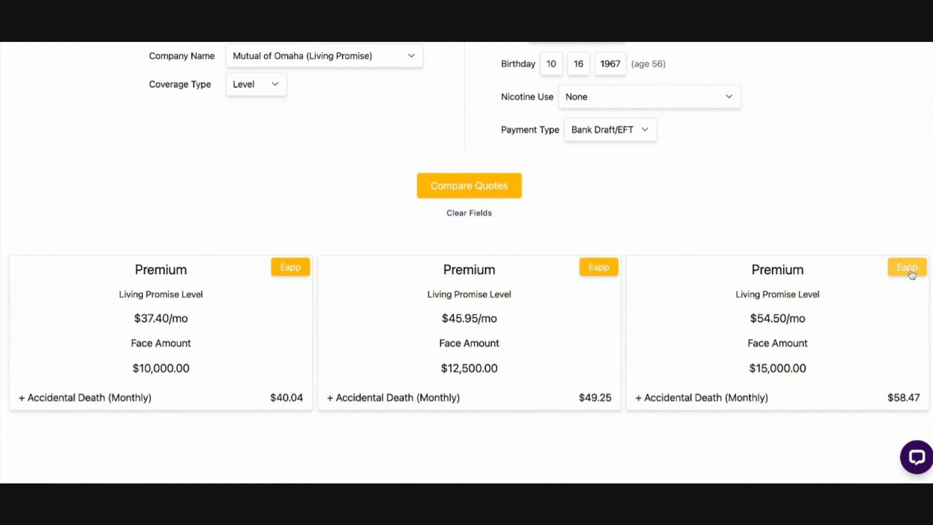
Return to the Quoter results and look through the carriers' premiums, coverage types and available actions
{"action": "scroll", "coordinate": [182, 170], "scroll_direction": "up", "scroll_amount": 5}
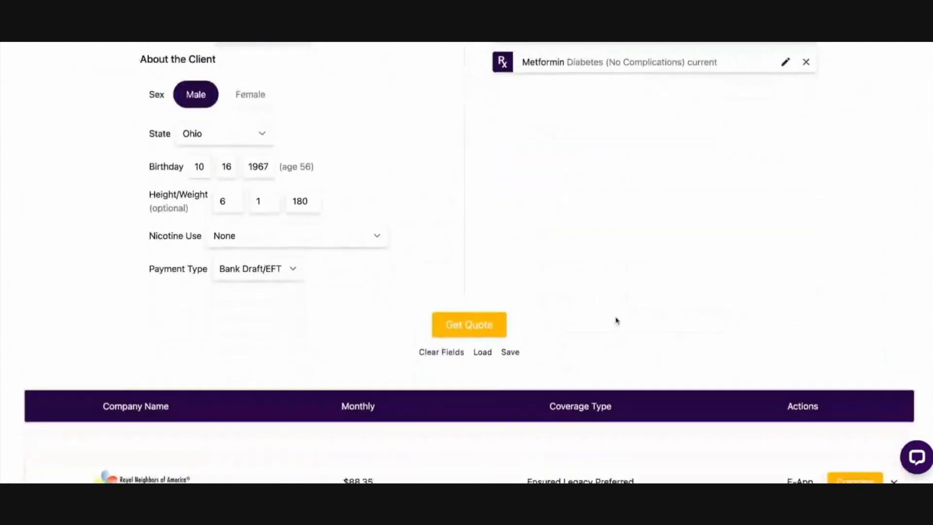
{"action": "scroll", "coordinate": [617, 321], "scroll_direction": "down", "scroll_amount": 6}
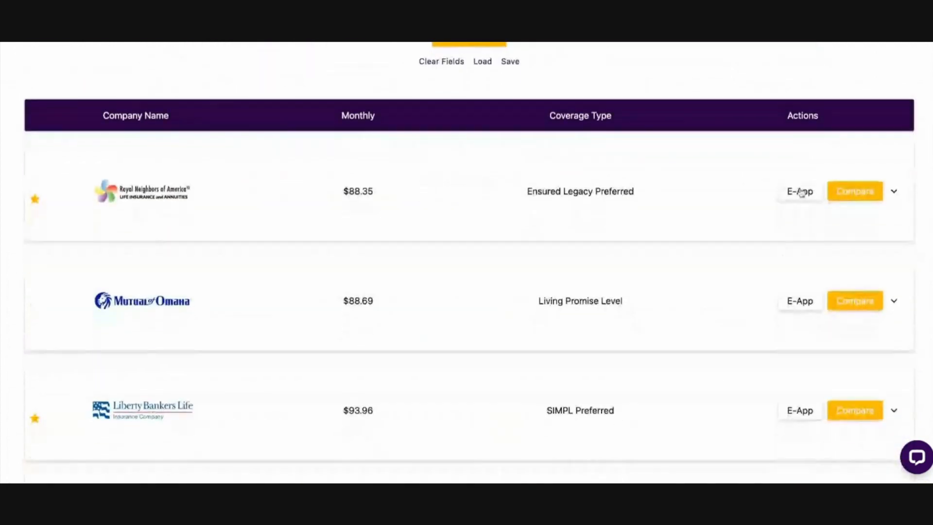
{"action": "scroll", "coordinate": [781, 300], "scroll_direction": "down", "scroll_amount": 8}
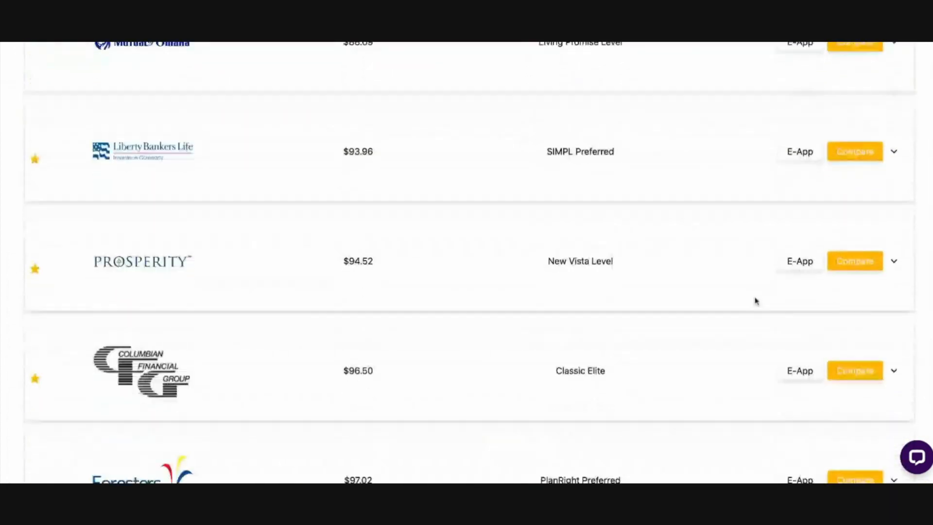
{"action": "scroll", "coordinate": [764, 302], "scroll_direction": "down", "scroll_amount": 20}
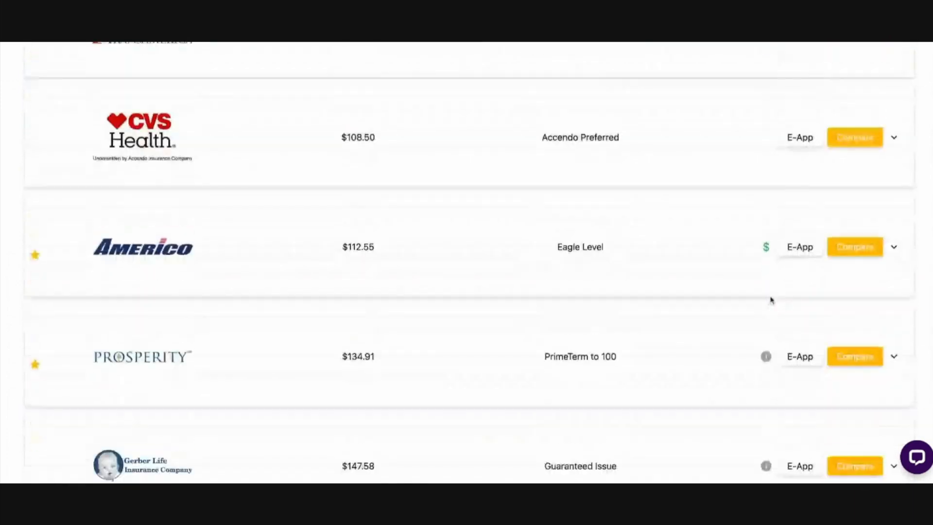
{"action": "scroll", "coordinate": [772, 300], "scroll_direction": "down", "scroll_amount": 2}
{"action": "scroll", "coordinate": [773, 298], "scroll_direction": "up", "scroll_amount": 10}
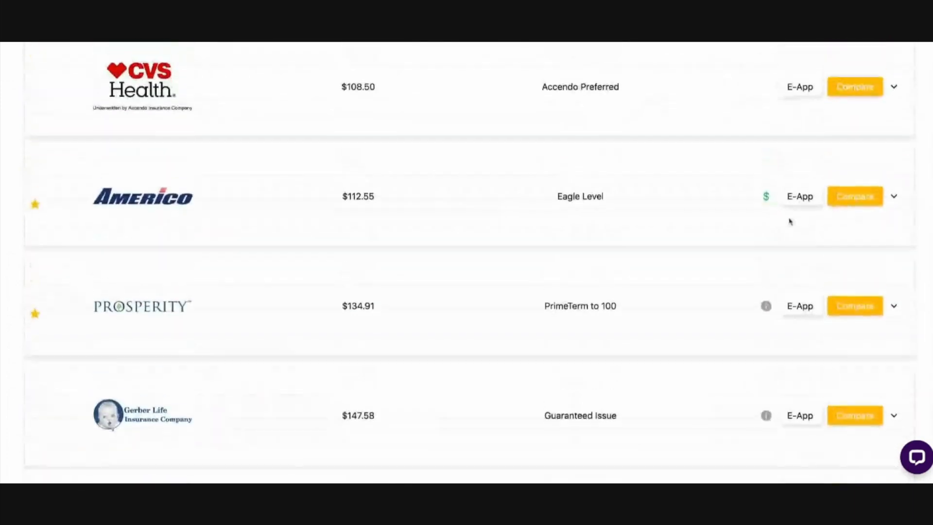
{"action": "scroll", "coordinate": [778, 221], "scroll_direction": "up", "scroll_amount": 18}
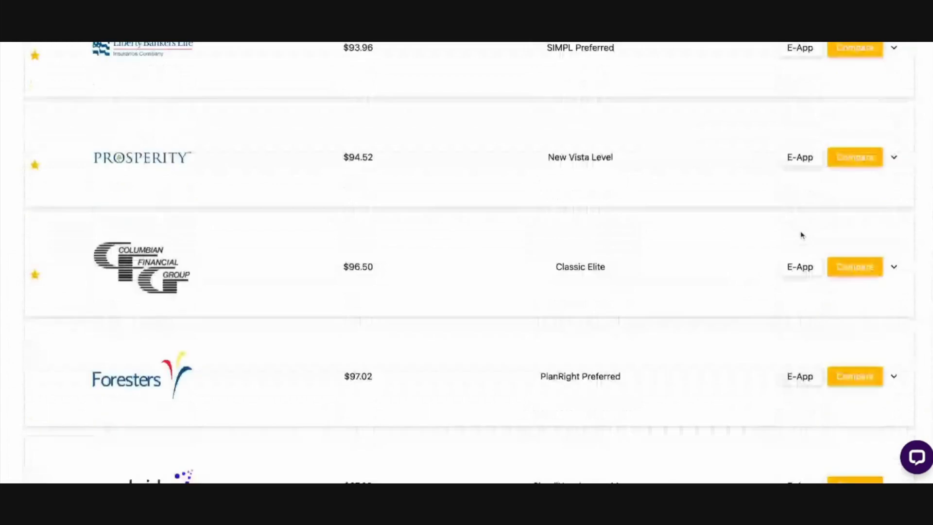
{"action": "scroll", "coordinate": [792, 218], "scroll_direction": "up", "scroll_amount": 8}
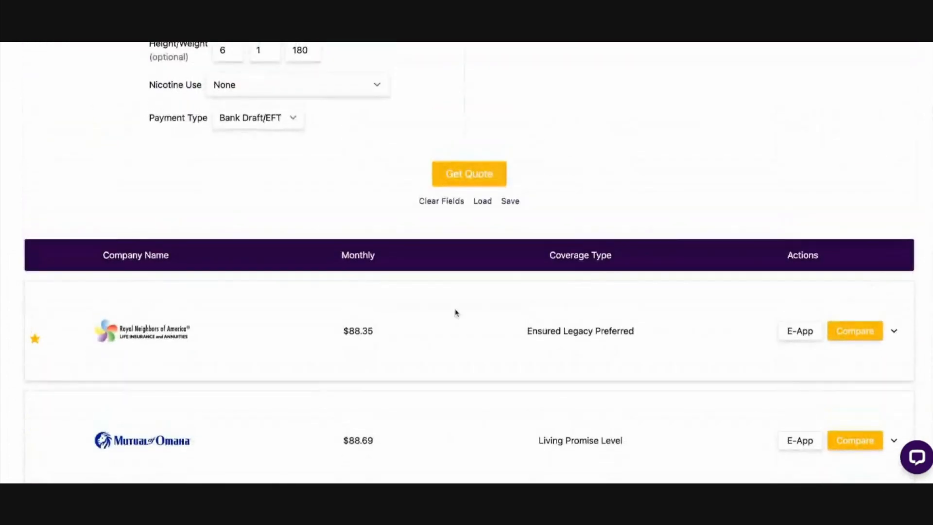
{"action": "scroll", "coordinate": [453, 312], "scroll_direction": "down", "scroll_amount": 4}
{"action": "scroll", "coordinate": [455, 311], "scroll_direction": "up", "scroll_amount": 2}
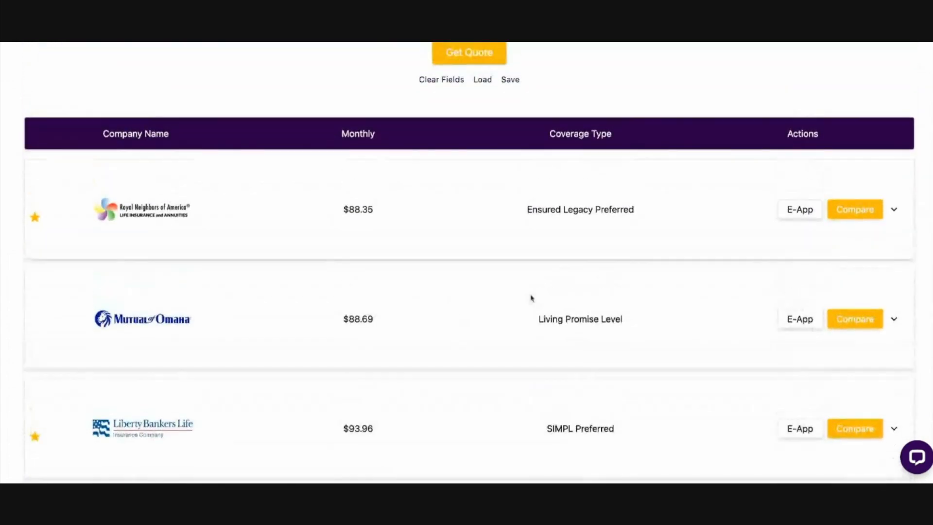
Expand the Royal Neighbors of America quote and check its annual rate
{"action": "left_click", "coordinate": [894, 211]}
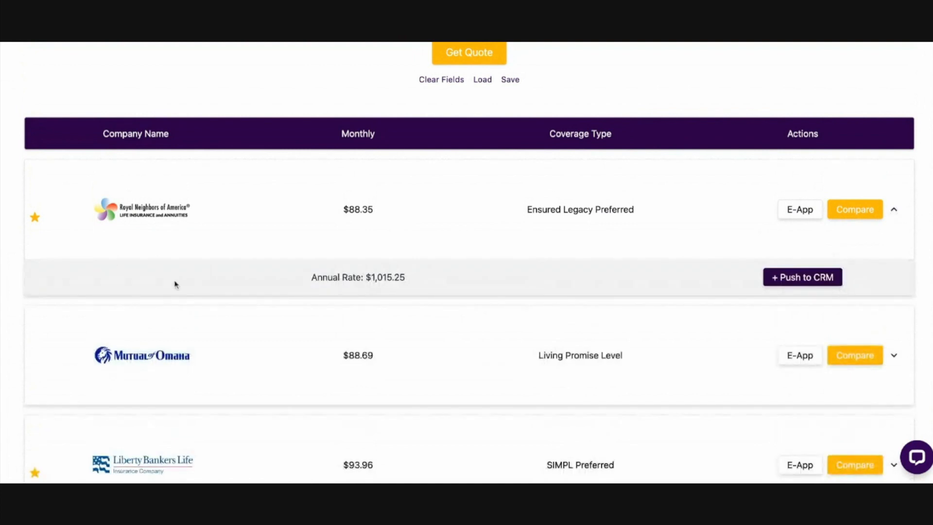
{"action": "triple_click", "coordinate": [305, 277]}
{"action": "left_click", "coordinate": [457, 277]}
Push the Royal Neighbors of America Ensured Legacy Preferred quote to the CRM with the client's full name
{"action": "left_click", "coordinate": [804, 281]}
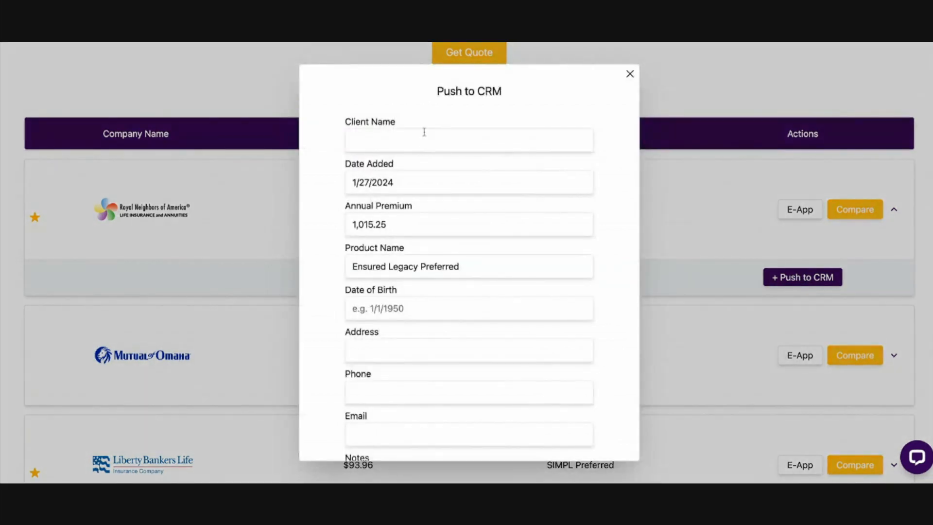
{"action": "type", "text": "zjohn Doe"}
{"action": "double_click", "coordinate": [362, 140]}
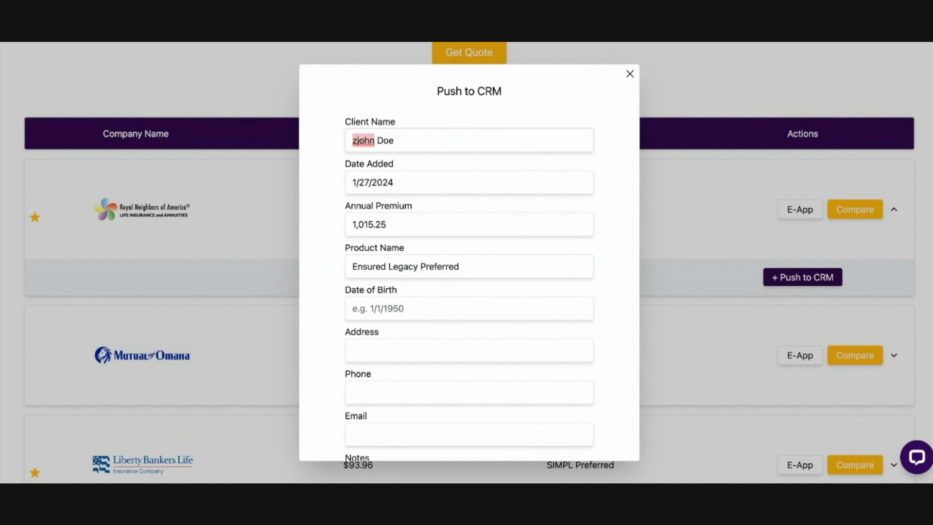
{"action": "type", "text": "John"}
{"action": "scroll", "coordinate": [444, 203], "scroll_direction": "down", "scroll_amount": 1}
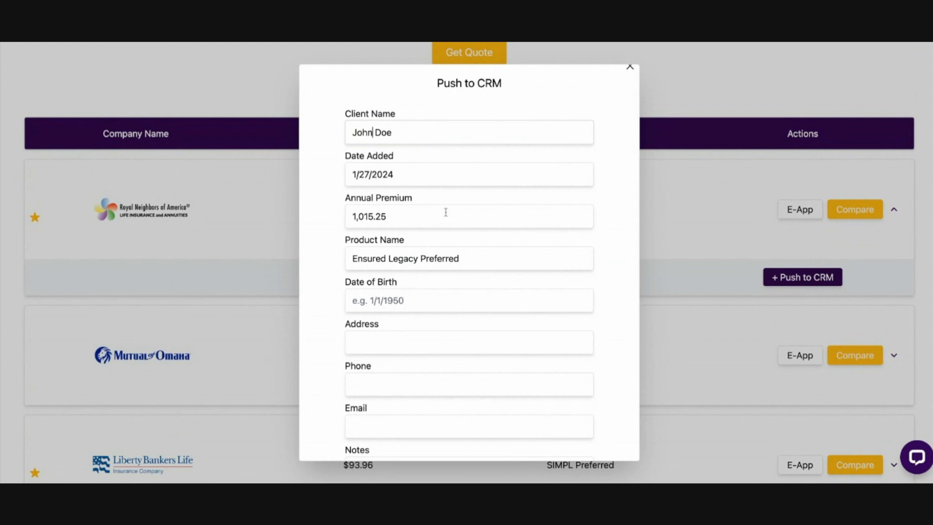
{"action": "scroll", "coordinate": [464, 290], "scroll_direction": "down", "scroll_amount": 4}
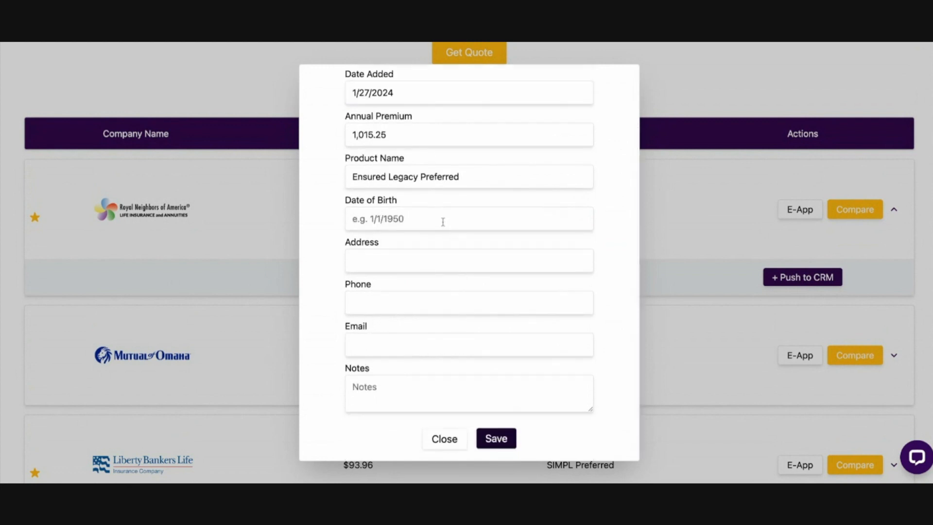
{"action": "left_click", "coordinate": [503, 440]}
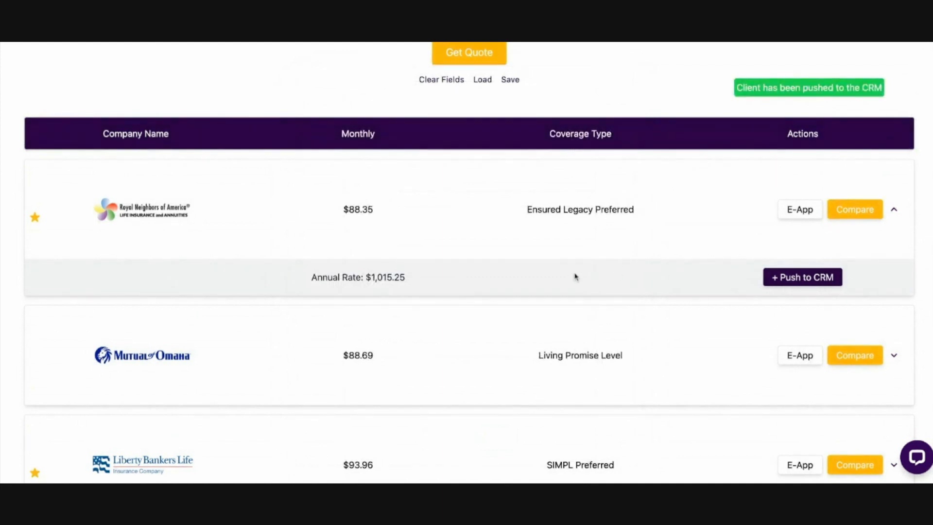
Collapse the Royal Neighbors details and check the annual and accidental death rates in Mutual of Omaha's expandable quote details
{"action": "scroll", "coordinate": [620, 217], "scroll_direction": "up", "scroll_amount": 10}
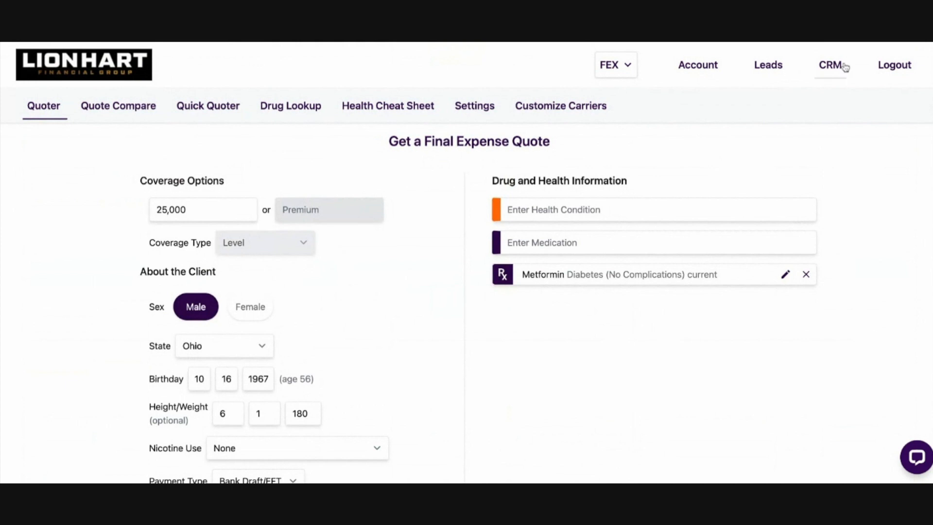
{"action": "scroll", "coordinate": [603, 276], "scroll_direction": "down", "scroll_amount": 10}
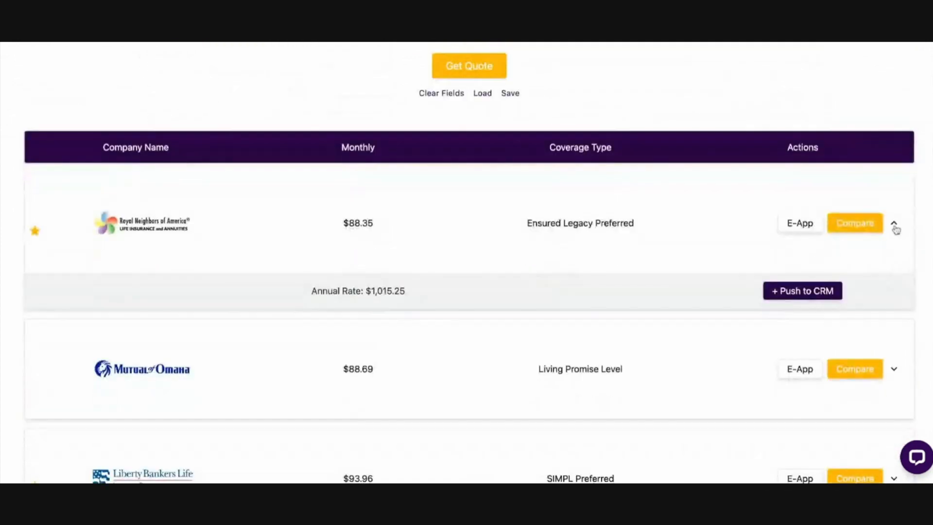
{"action": "left_click", "coordinate": [894, 225]}
{"action": "scroll", "coordinate": [729, 304], "scroll_direction": "down", "scroll_amount": 1}
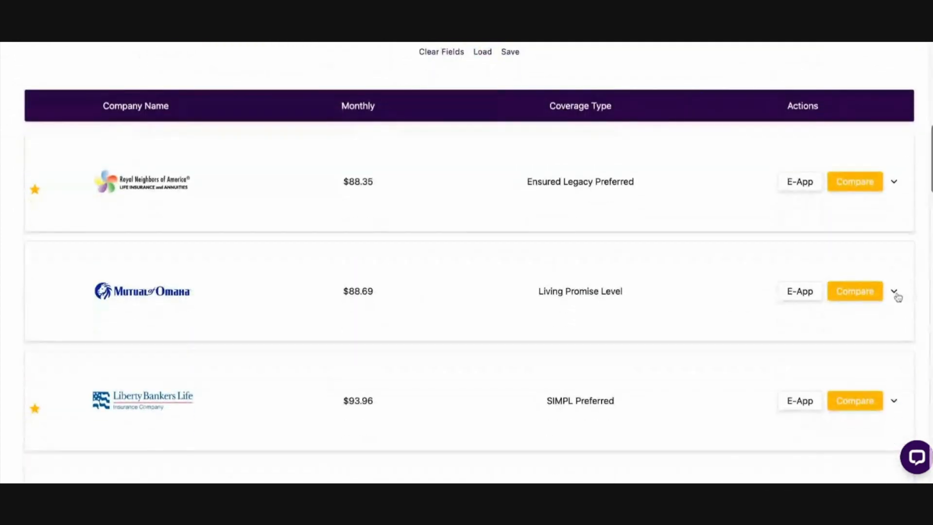
{"action": "left_click", "coordinate": [894, 291]}
{"action": "scroll", "coordinate": [368, 321], "scroll_direction": "down", "scroll_amount": 3}
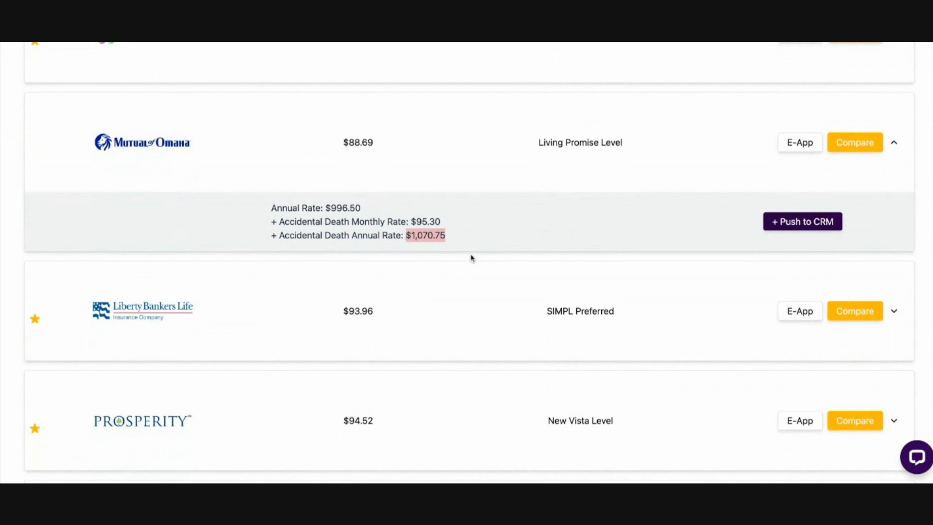
{"action": "scroll", "coordinate": [482, 253], "scroll_direction": "up", "scroll_amount": 1}
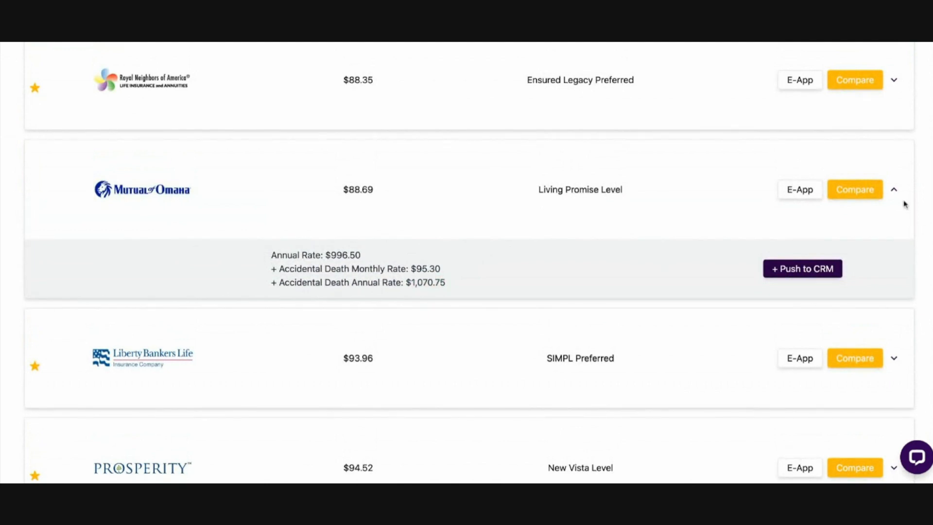
{"action": "left_click", "coordinate": [894, 190]}
Check the reason given for Transamerica's Immediate Solution Standard offer further down the results
{"action": "scroll", "coordinate": [378, 326], "scroll_direction": "down", "scroll_amount": 4}
{"action": "scroll", "coordinate": [379, 326], "scroll_direction": "down", "scroll_amount": 16}
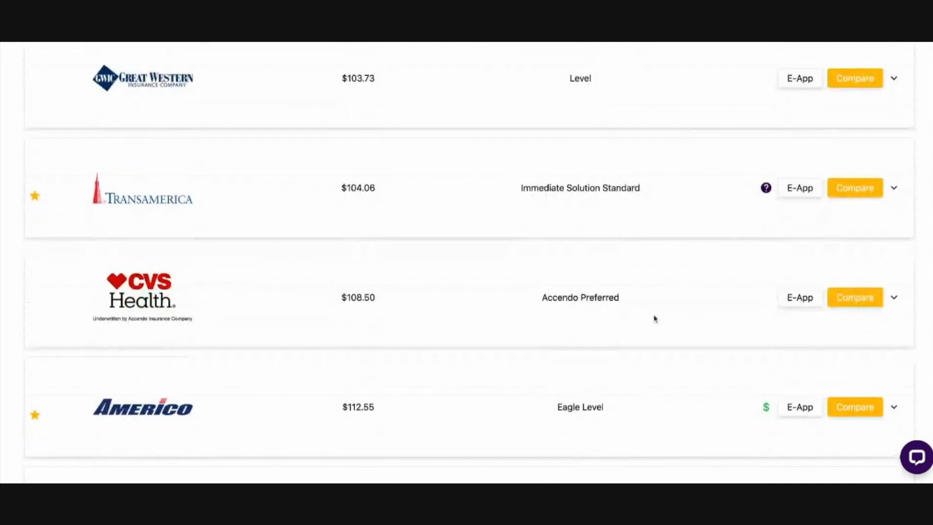
{"action": "scroll", "coordinate": [695, 209], "scroll_direction": "down", "scroll_amount": 1}
{"action": "mouse_move", "coordinate": [767, 178]}
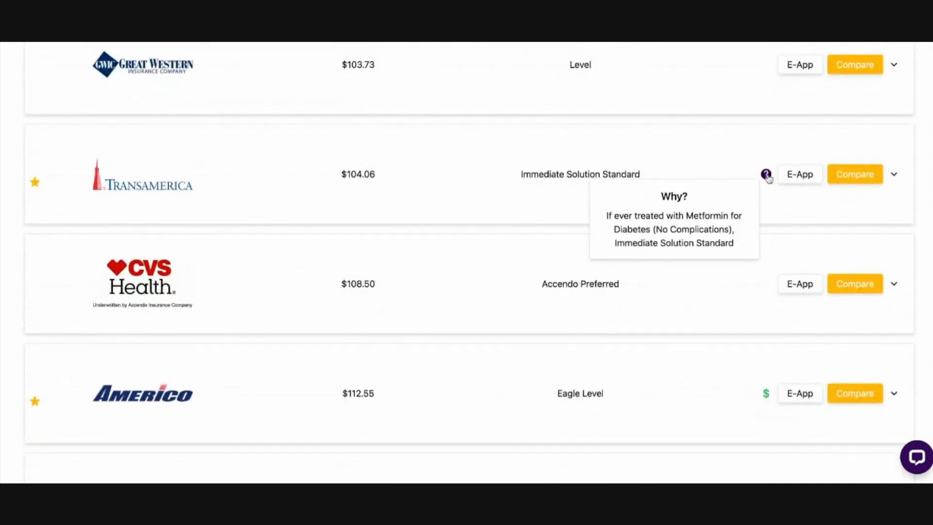
{"action": "double_click", "coordinate": [604, 175]}
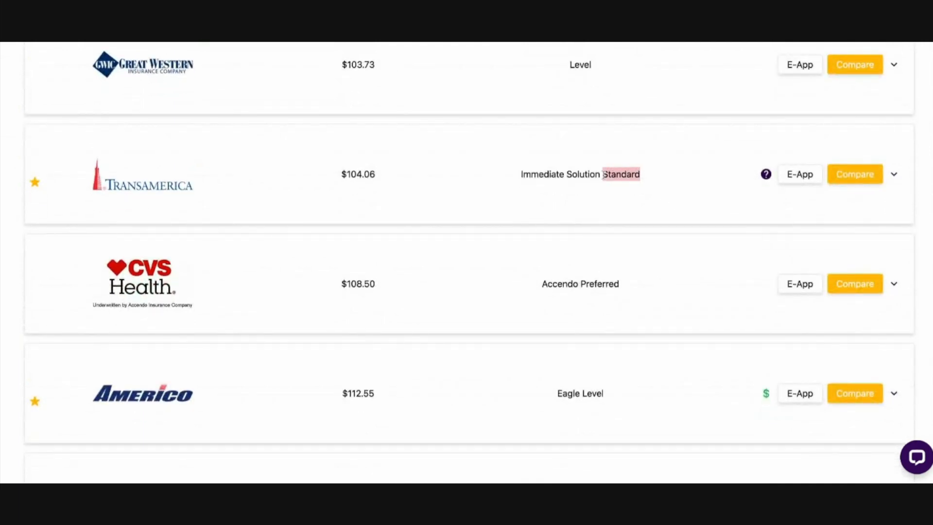
Check the reason for Transamerica's Immediate Solution Standard offer and the compensation note for Americo's Eagle Level
{"action": "left_click", "coordinate": [636, 203]}
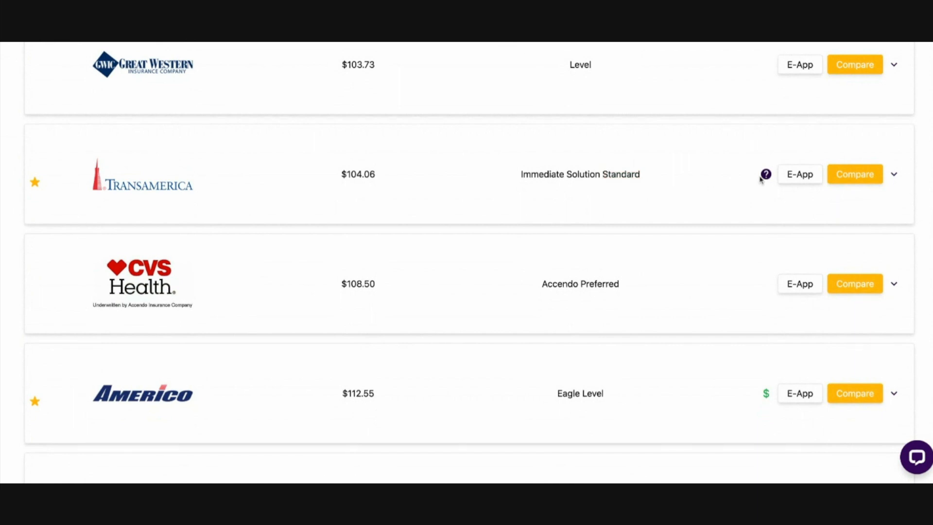
{"action": "mouse_move", "coordinate": [767, 177]}
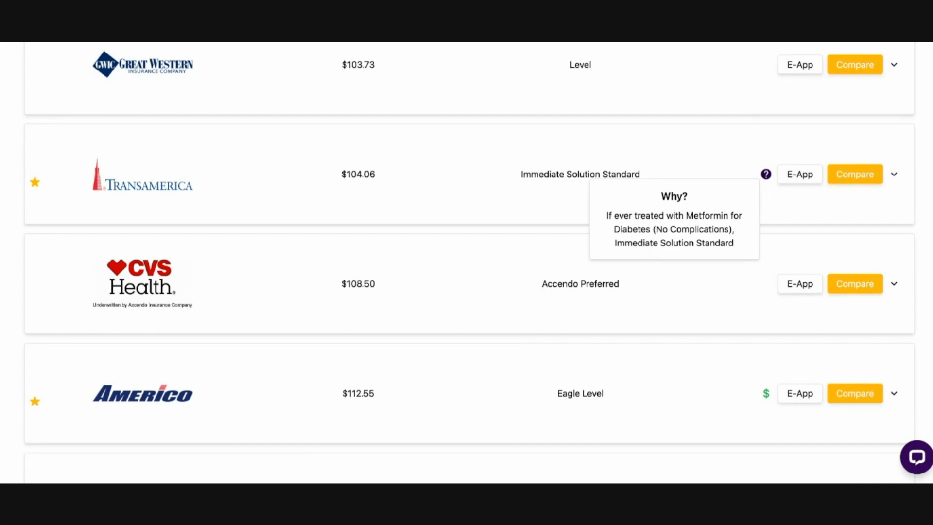
{"action": "scroll", "coordinate": [615, 228], "scroll_direction": "down", "scroll_amount": 3}
{"action": "mouse_move", "coordinate": [768, 235]}
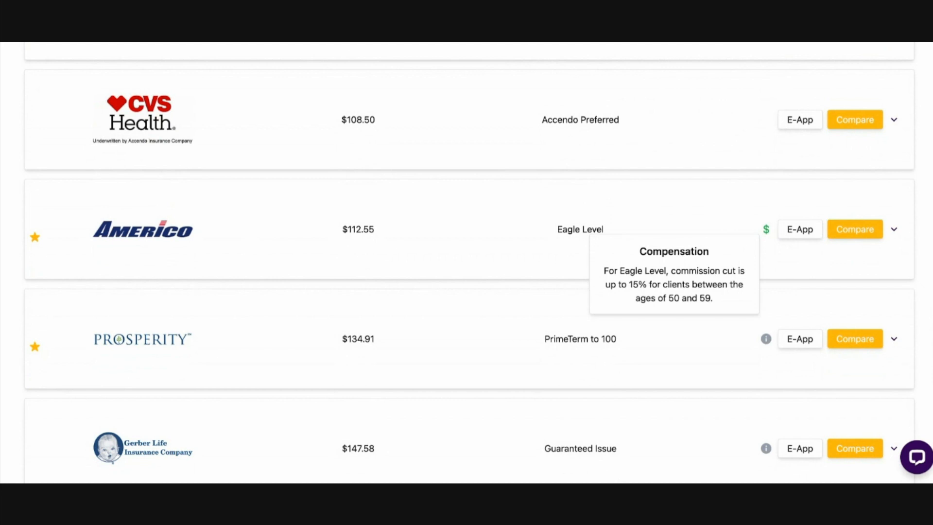
Read the plan info for Prosperity's PrimeTerm to 100 and Gerber Life's Guaranteed Issue
{"action": "scroll", "coordinate": [642, 240], "scroll_direction": "down", "scroll_amount": 5}
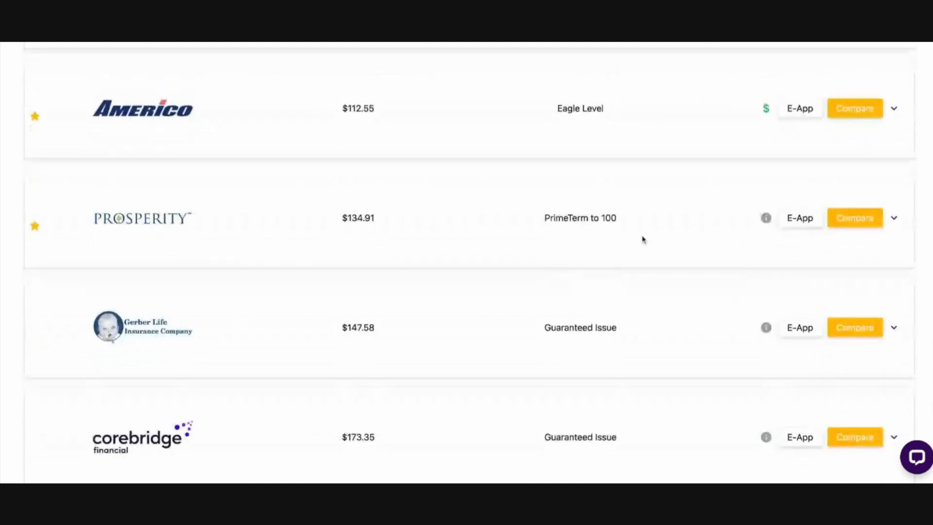
{"action": "mouse_move", "coordinate": [767, 115]}
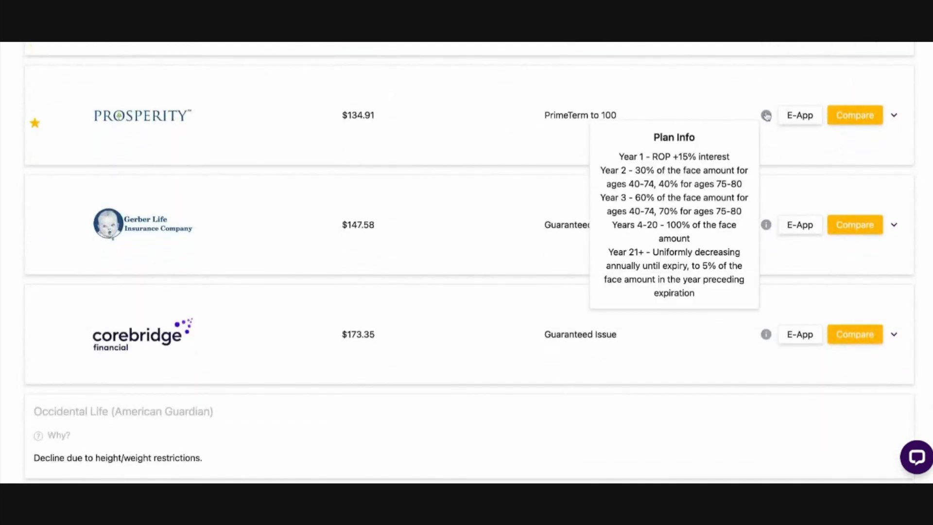
{"action": "mouse_move", "coordinate": [766, 341]}
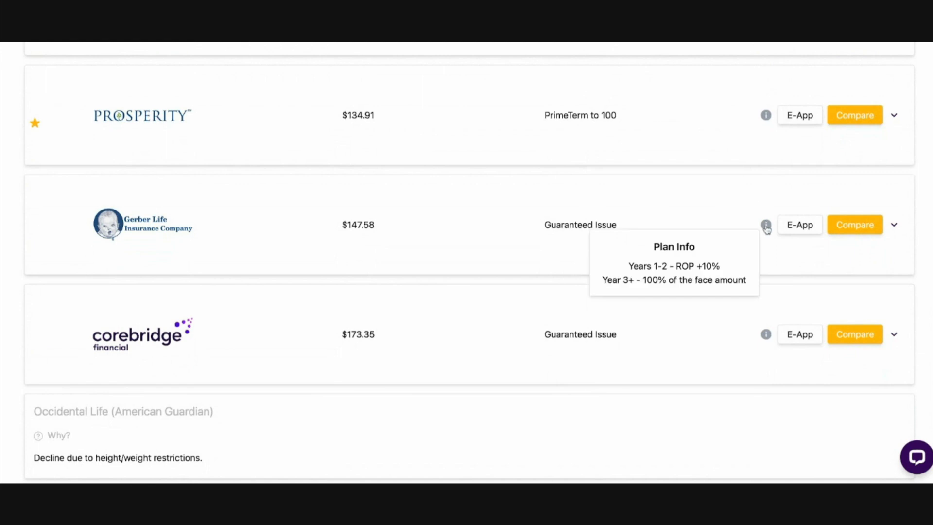
Examine the reasons given for the unavailable carriers at the end of the results, including Occidental Life and Foresters BrightFuture
{"action": "scroll", "coordinate": [535, 264], "scroll_direction": "down", "scroll_amount": 6}
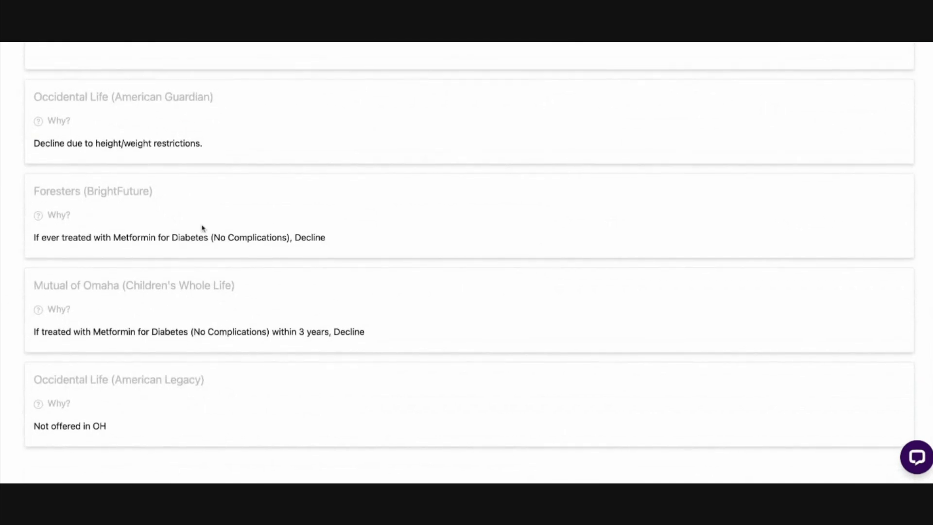
{"action": "triple_click", "coordinate": [29, 144]}
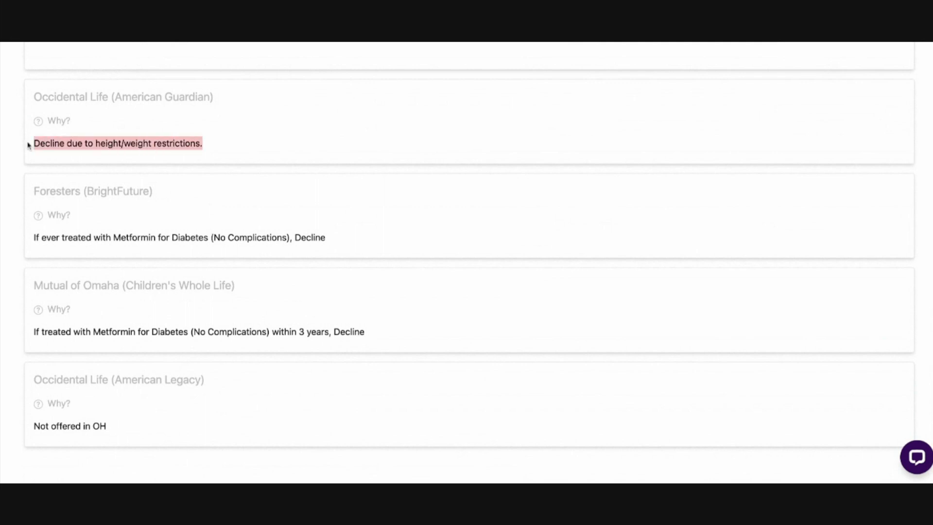
{"action": "left_click", "coordinate": [275, 150]}
{"action": "left_click_drag", "start_coordinate": [33, 98], "coordinate": [214, 98]}
{"action": "left_click", "coordinate": [216, 149]}
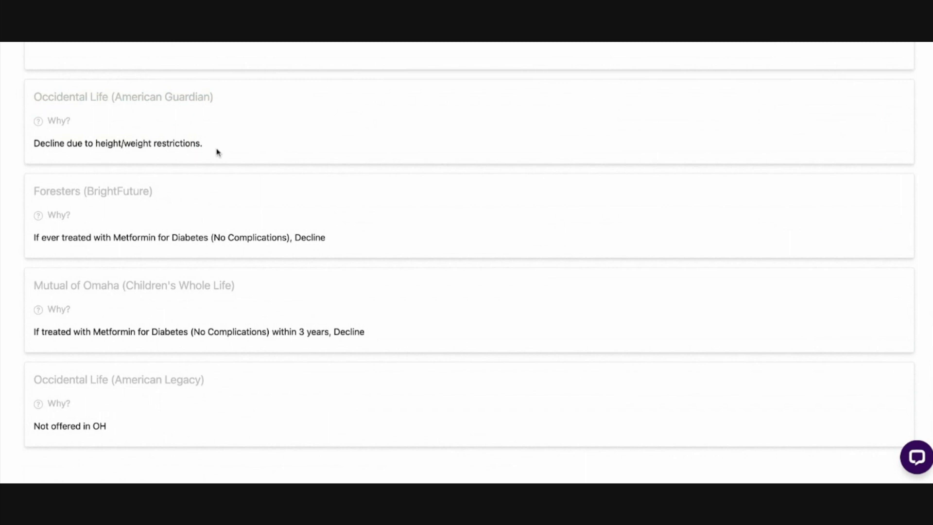
{"action": "triple_click", "coordinate": [32, 150]}
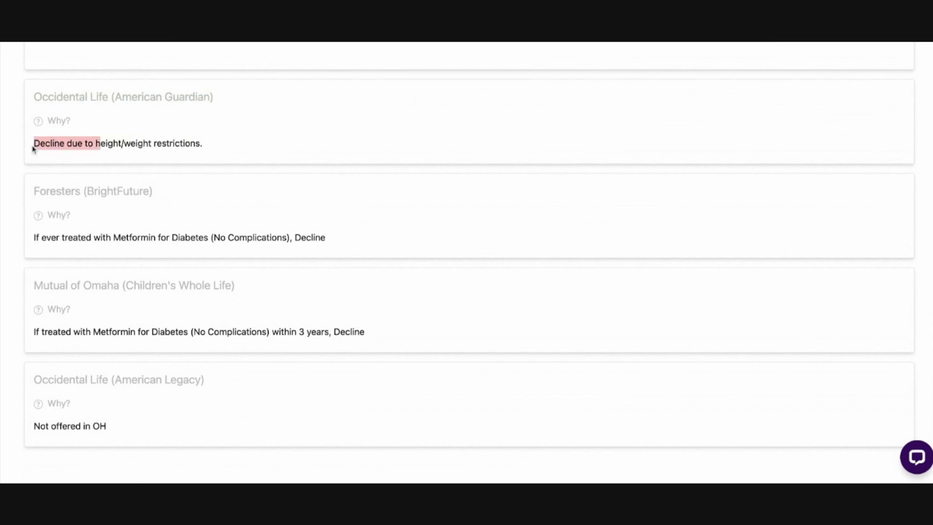
{"action": "left_click", "coordinate": [232, 150]}
{"action": "triple_click", "coordinate": [30, 194]}
{"action": "left_click", "coordinate": [65, 223]}
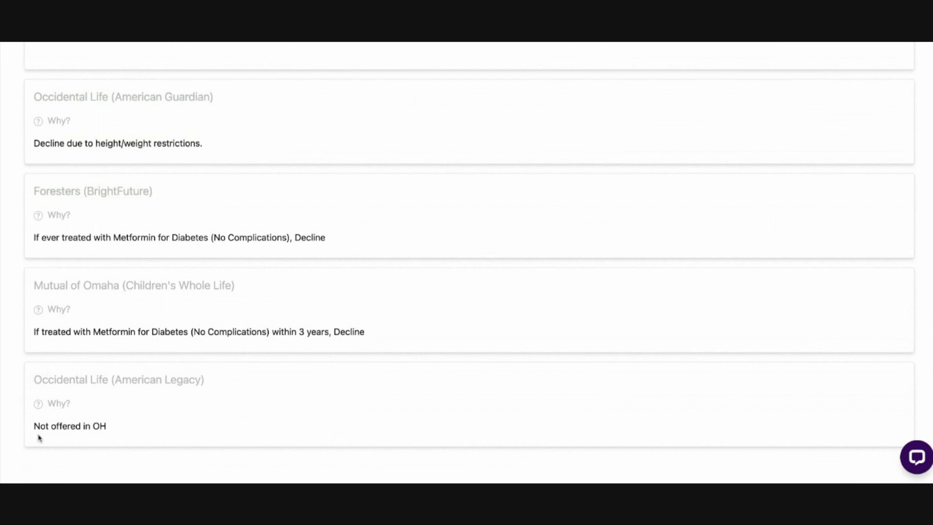
{"action": "triple_click", "coordinate": [32, 429]}
{"action": "left_click", "coordinate": [166, 429]}
Open the final expense quote comparison and choose AIG (GIWL) as the company
{"action": "scroll", "coordinate": [273, 399], "scroll_direction": "up", "scroll_amount": 10}
{"action": "scroll", "coordinate": [280, 404], "scroll_direction": "up", "scroll_amount": 20}
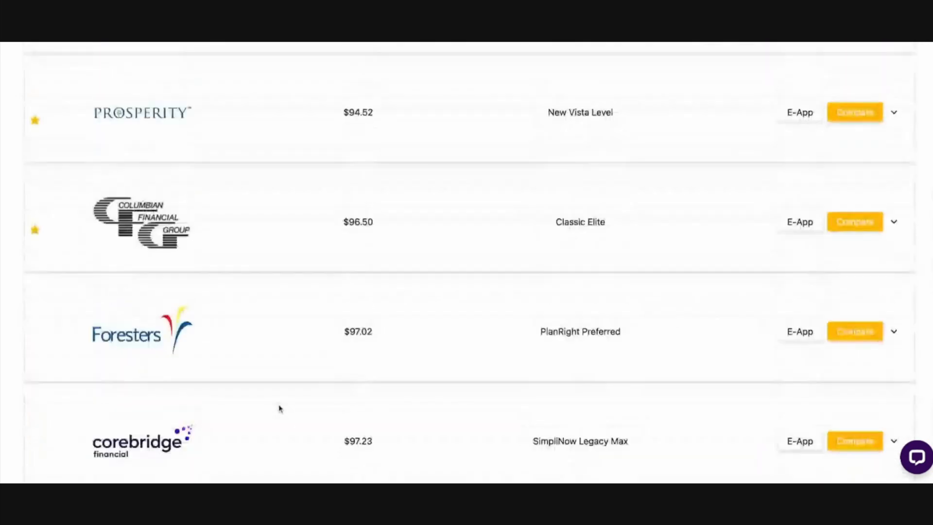
{"action": "scroll", "coordinate": [279, 408], "scroll_direction": "up", "scroll_amount": 20}
{"action": "left_click", "coordinate": [97, 105]}
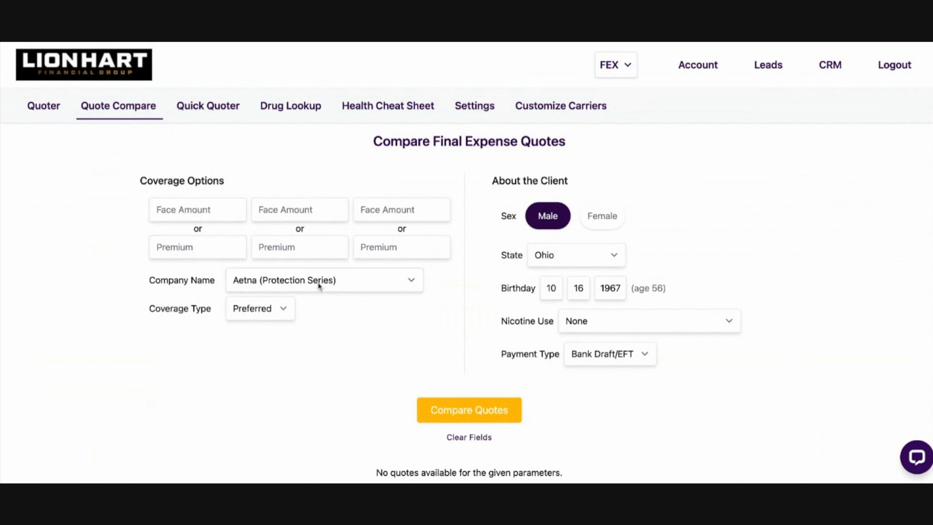
{"action": "left_click", "coordinate": [287, 282]}
{"action": "left_click", "coordinate": [286, 282]}
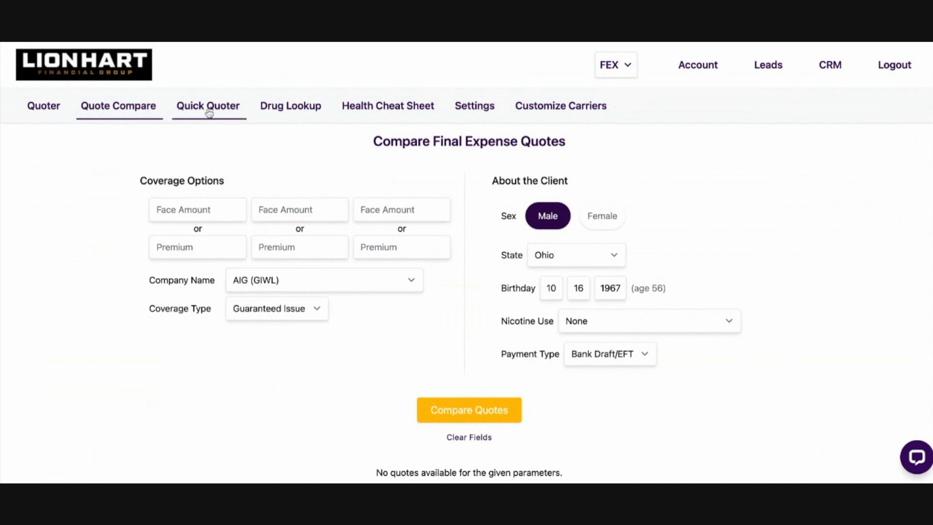
Run a final expense quick quote with a face amount of 15,000 for a client aged 55
{"action": "left_click", "coordinate": [209, 111]}
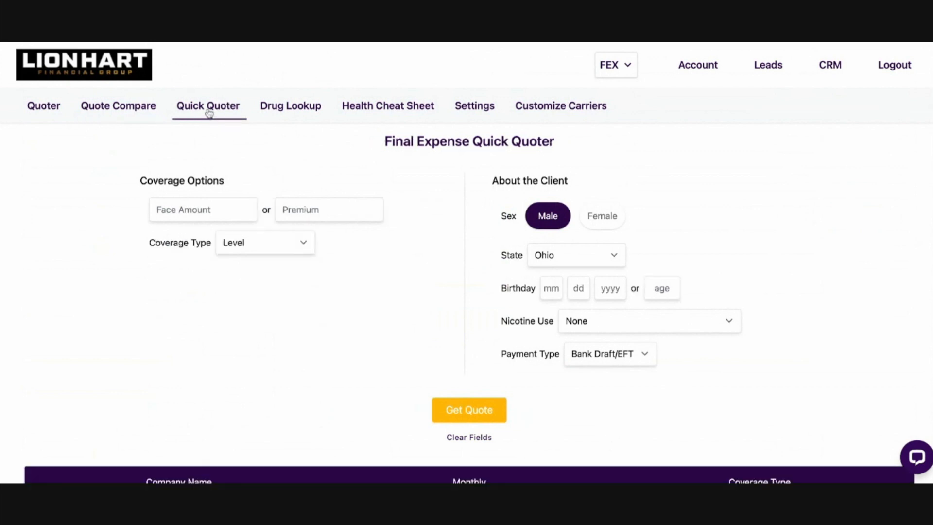
{"action": "left_click", "coordinate": [193, 214]}
{"action": "type", "text": "150000"}
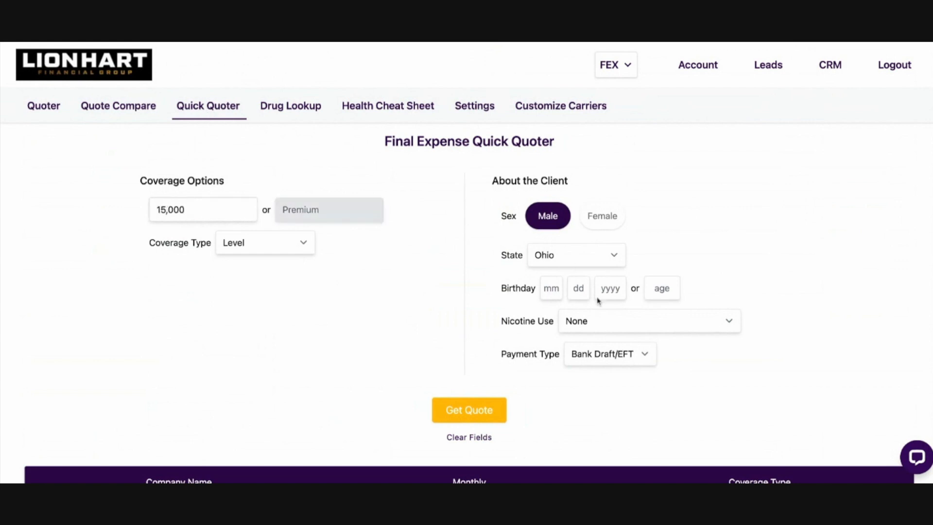
{"action": "left_click", "coordinate": [661, 287]}
{"action": "type", "text": "55"}
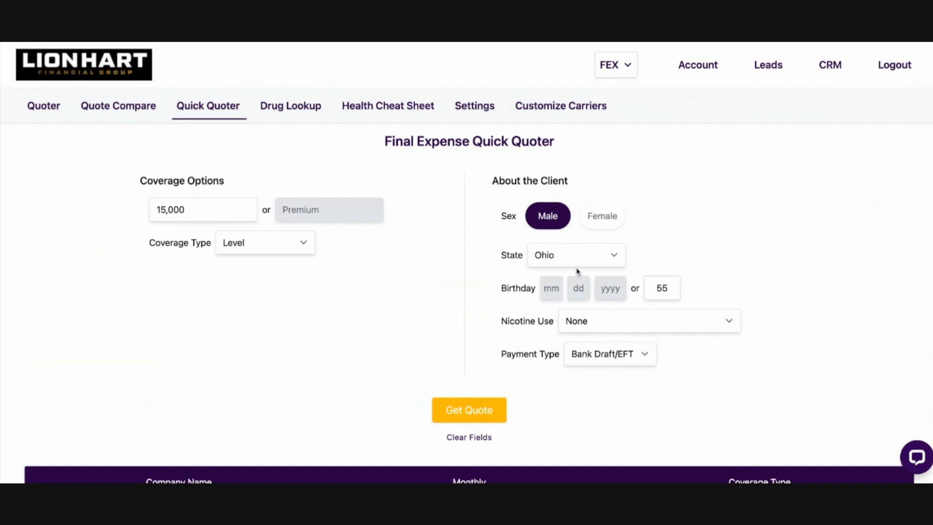
{"action": "left_click", "coordinate": [478, 405]}
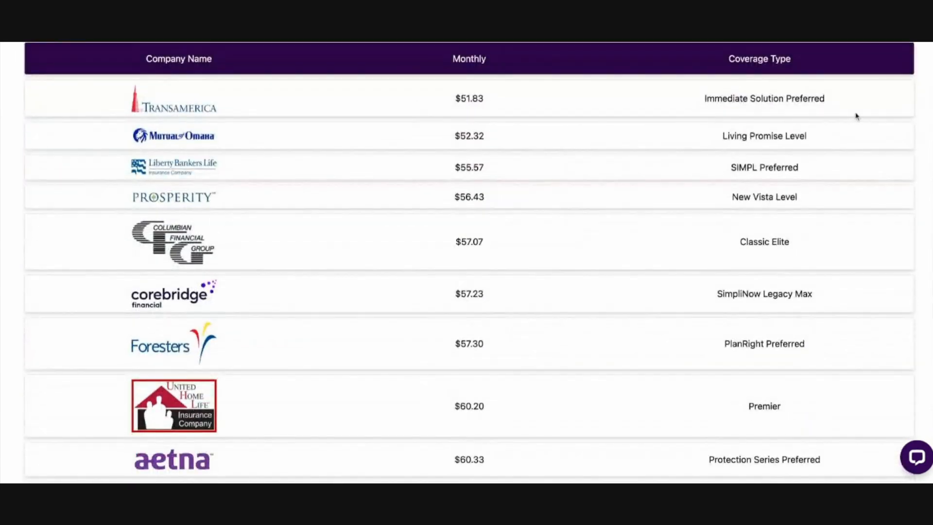
Review the carriers, monthly rates and coverage types in the quick quote results, starting with Transamerica's Immediate Solution Preferred
{"action": "triple_click", "coordinate": [702, 99]}
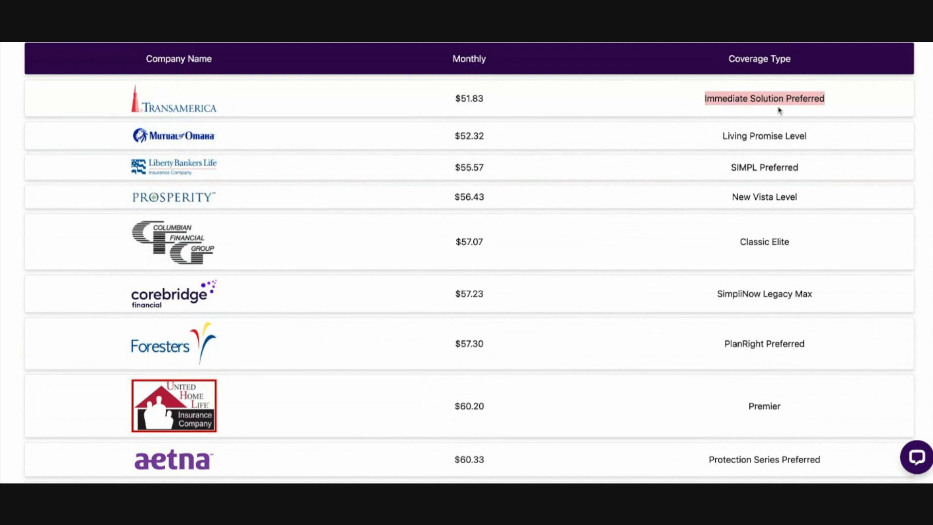
{"action": "left_click", "coordinate": [700, 127]}
{"action": "scroll", "coordinate": [550, 270], "scroll_direction": "down", "scroll_amount": 8}
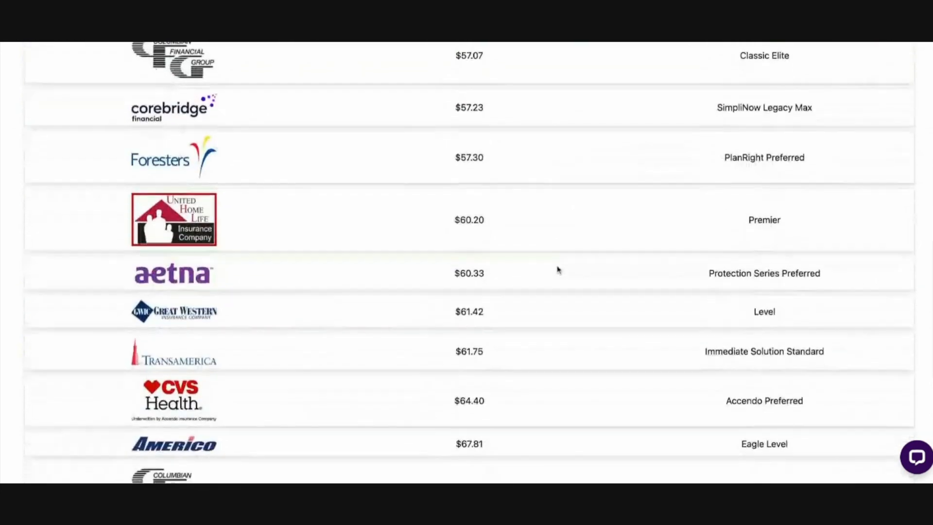
{"action": "scroll", "coordinate": [558, 268], "scroll_direction": "down", "scroll_amount": 3}
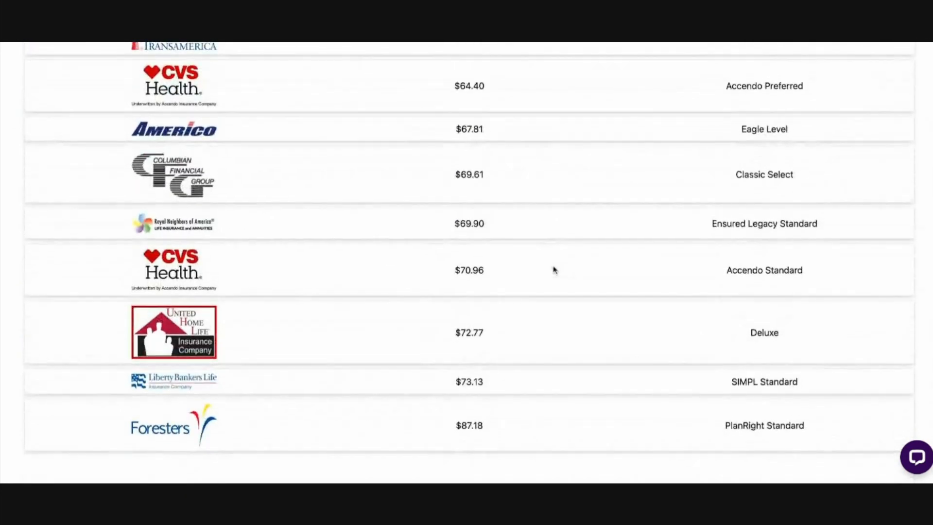
{"action": "scroll", "coordinate": [528, 276], "scroll_direction": "up", "scroll_amount": 10}
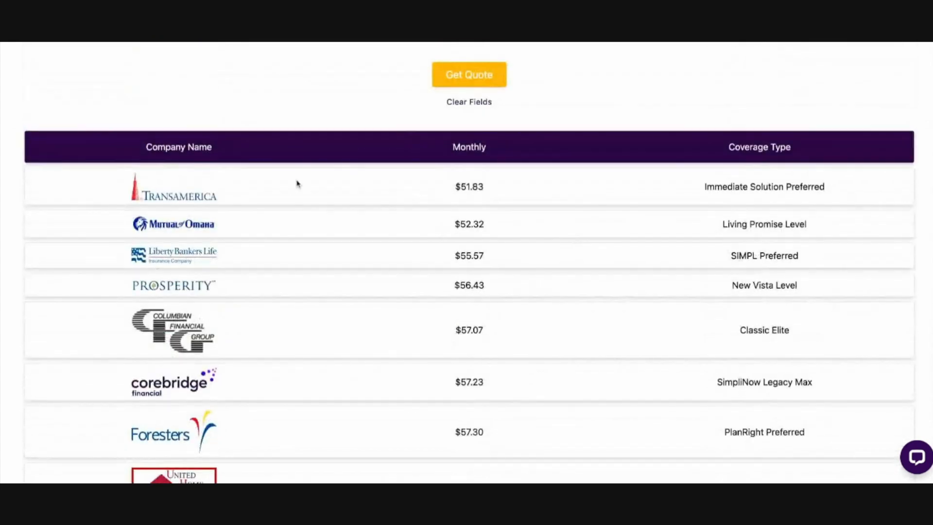
{"action": "scroll", "coordinate": [308, 198], "scroll_direction": "up", "scroll_amount": 7}
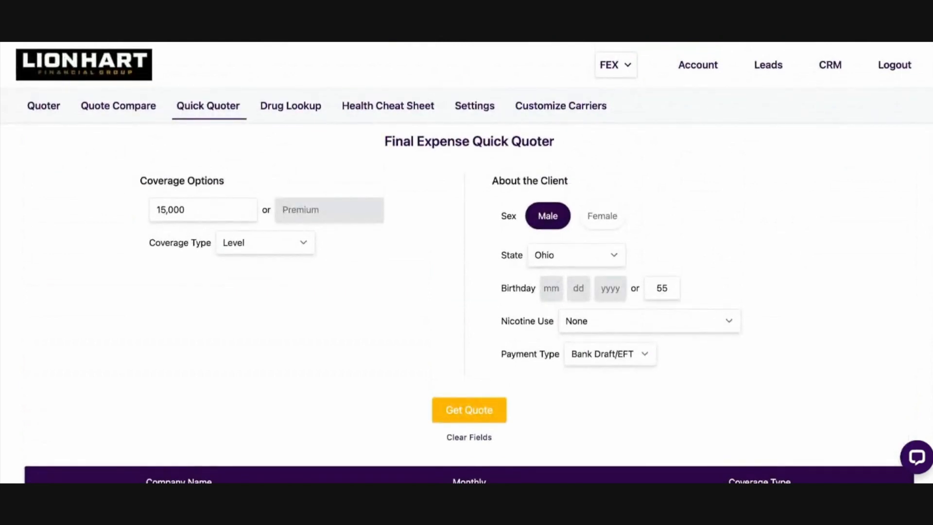
Open the CRM dashboard and look over its client list
{"action": "left_click", "coordinate": [828, 67]}
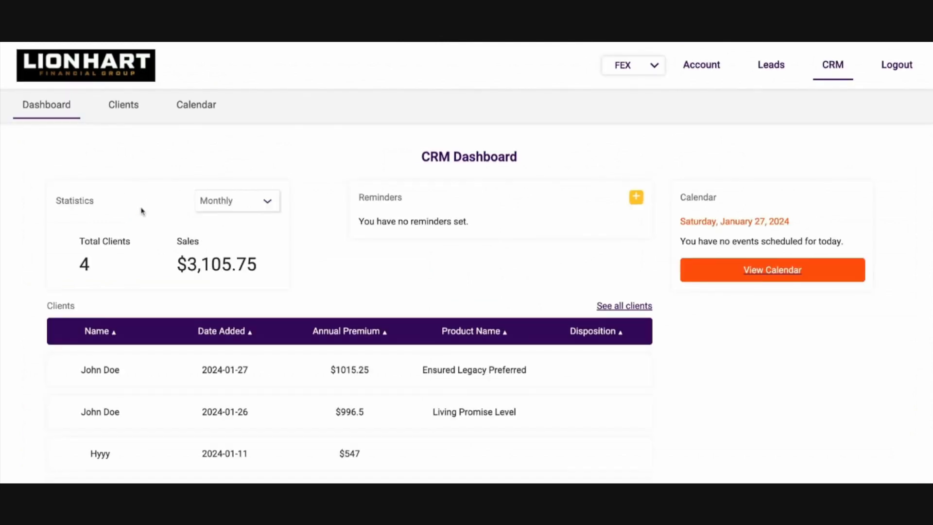
{"action": "scroll", "coordinate": [205, 372], "scroll_direction": "down", "scroll_amount": 2}
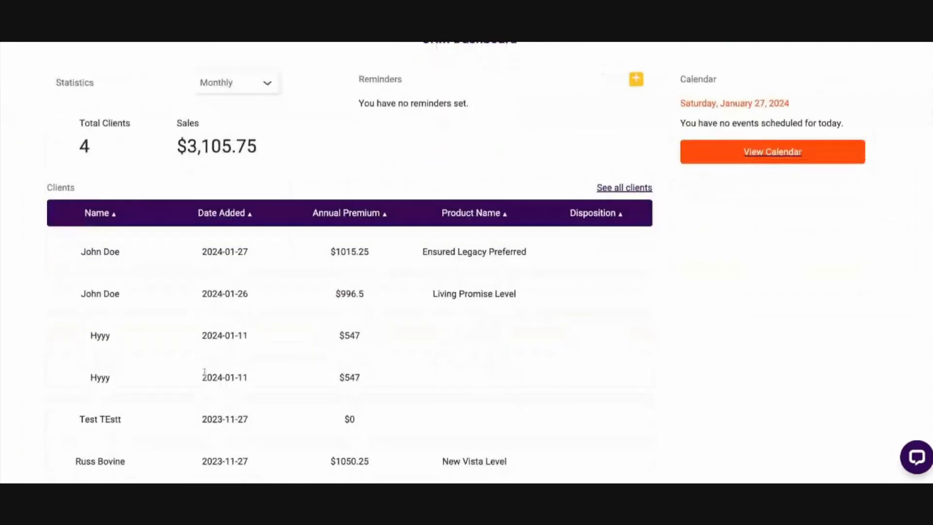
{"action": "scroll", "coordinate": [204, 373], "scroll_direction": "down", "scroll_amount": 2}
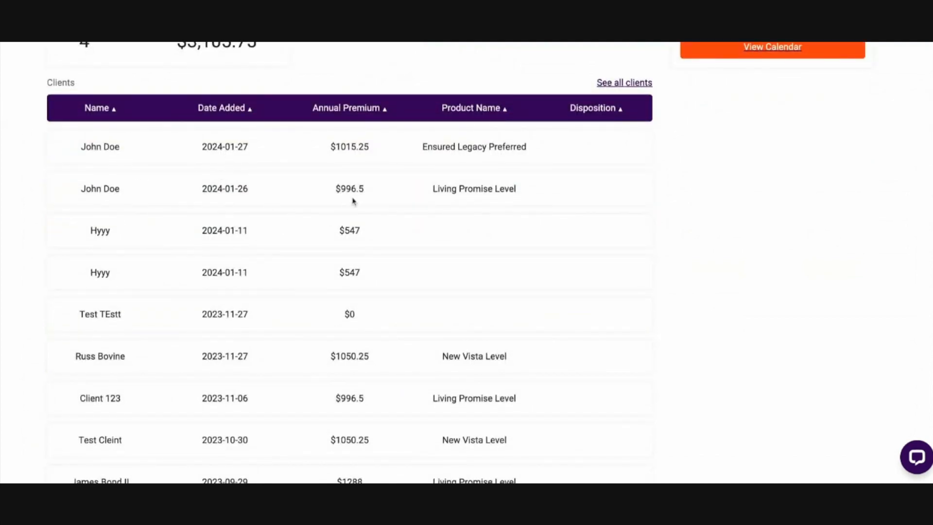
{"action": "scroll", "coordinate": [466, 225], "scroll_direction": "up", "scroll_amount": 4}
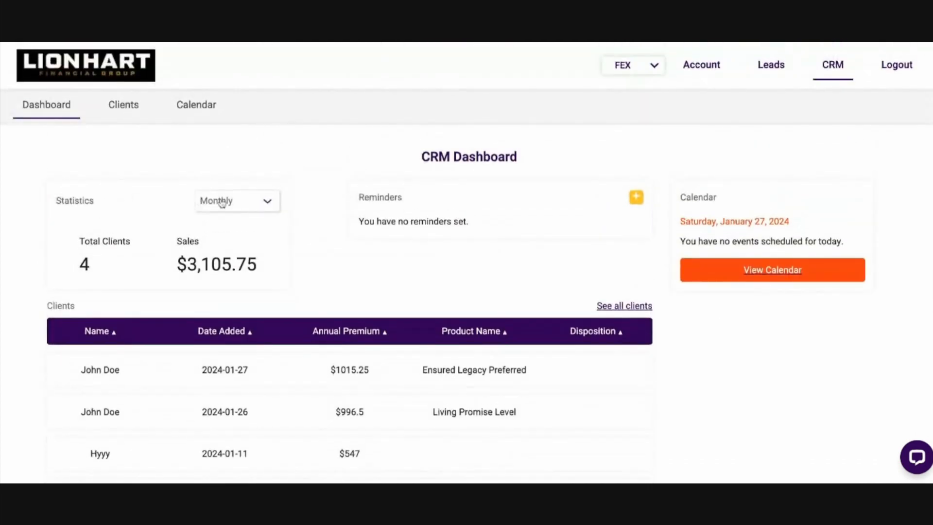
Set the dashboard statistics period to Annually and open the form for a new reminder
{"action": "left_click", "coordinate": [222, 203]}
{"action": "left_click", "coordinate": [222, 214]}
{"action": "left_click", "coordinate": [634, 199]}
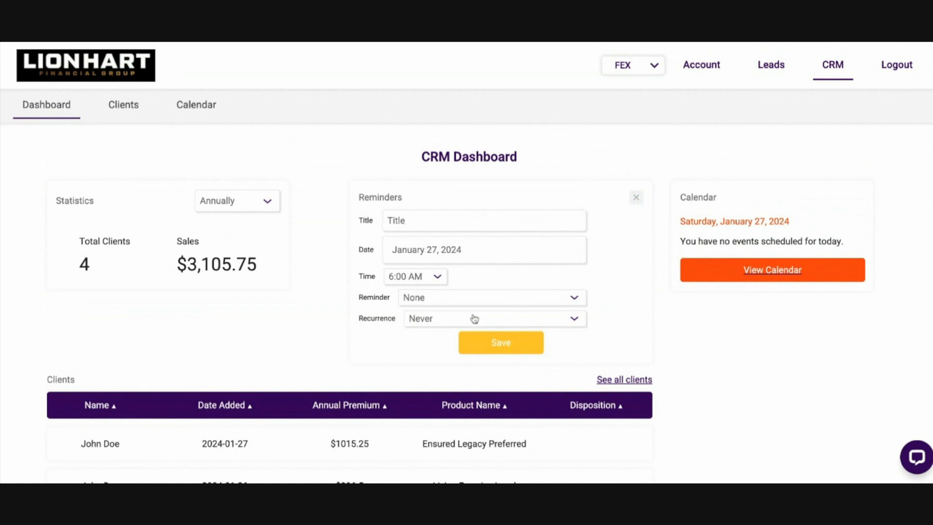
View the January 2024 CRM calendar from the dashboard
{"action": "left_click", "coordinate": [754, 271]}
{"action": "scroll", "coordinate": [558, 350], "scroll_direction": "down", "scroll_amount": 3}
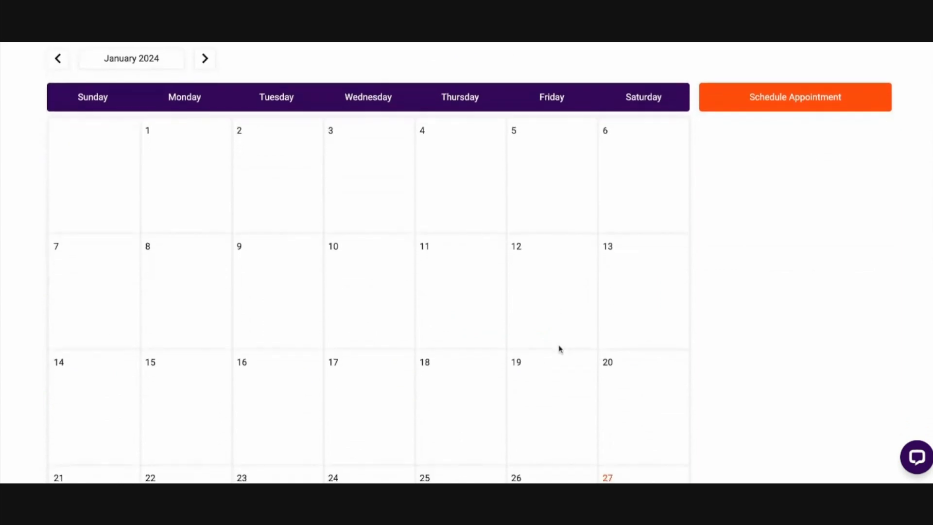
{"action": "scroll", "coordinate": [545, 343], "scroll_direction": "up", "scroll_amount": 3}
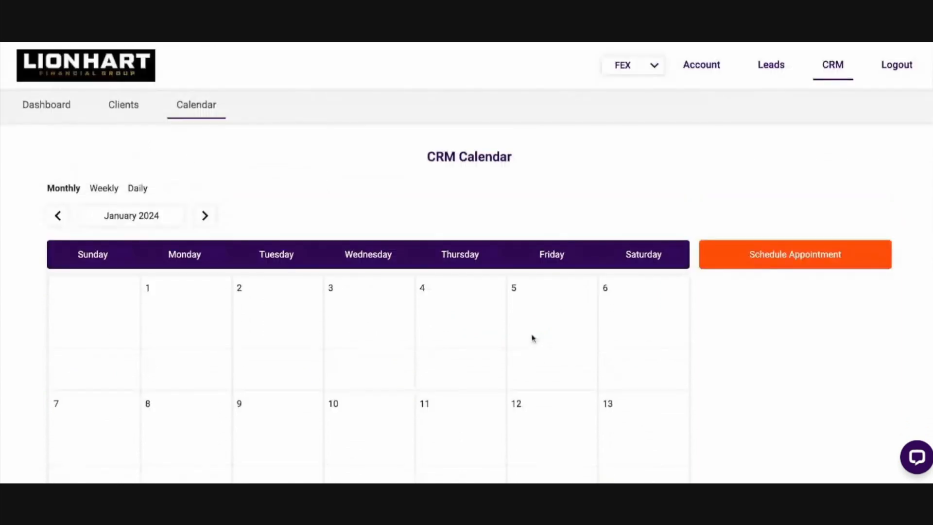
Expand the newest Ensured Legacy Preferred client record in the CRM client list and load its quote file into the quoter
{"action": "left_click", "coordinate": [121, 112]}
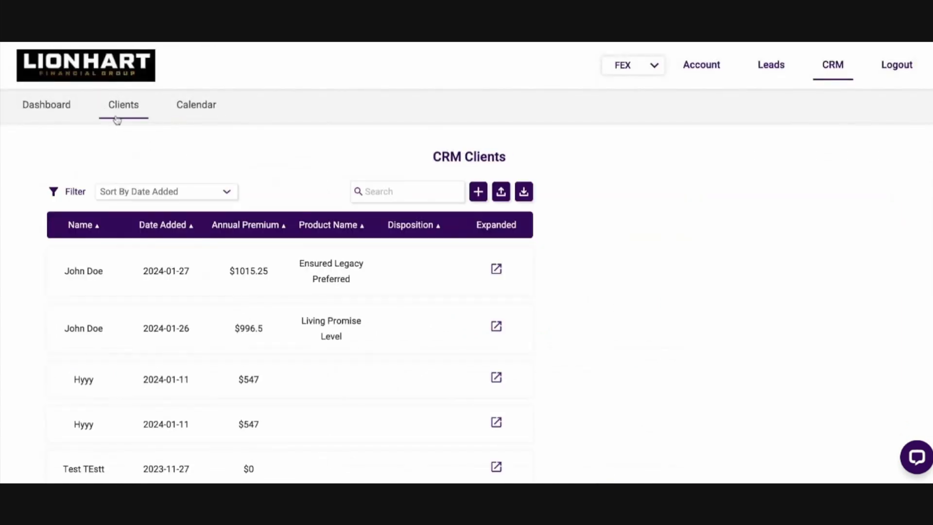
{"action": "left_click", "coordinate": [497, 270]}
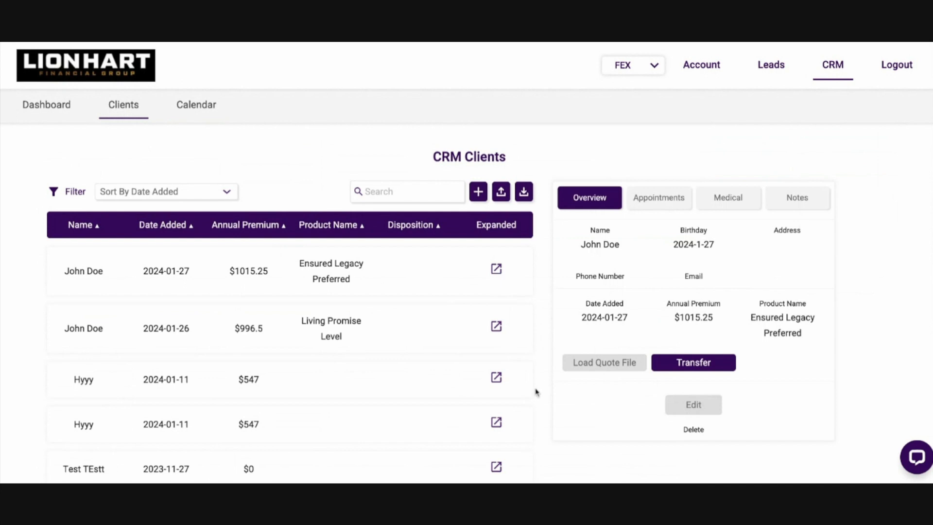
{"action": "scroll", "coordinate": [537, 393], "scroll_direction": "down", "scroll_amount": 1}
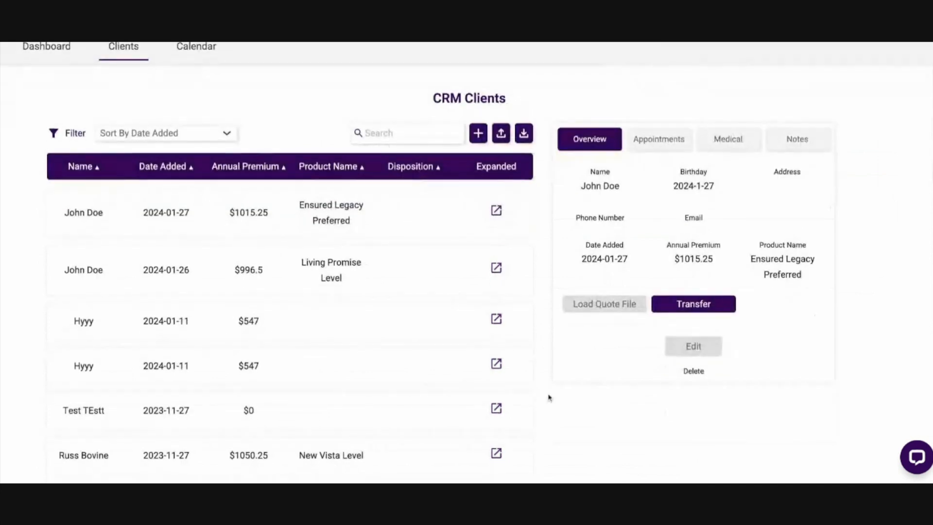
{"action": "left_click", "coordinate": [602, 311]}
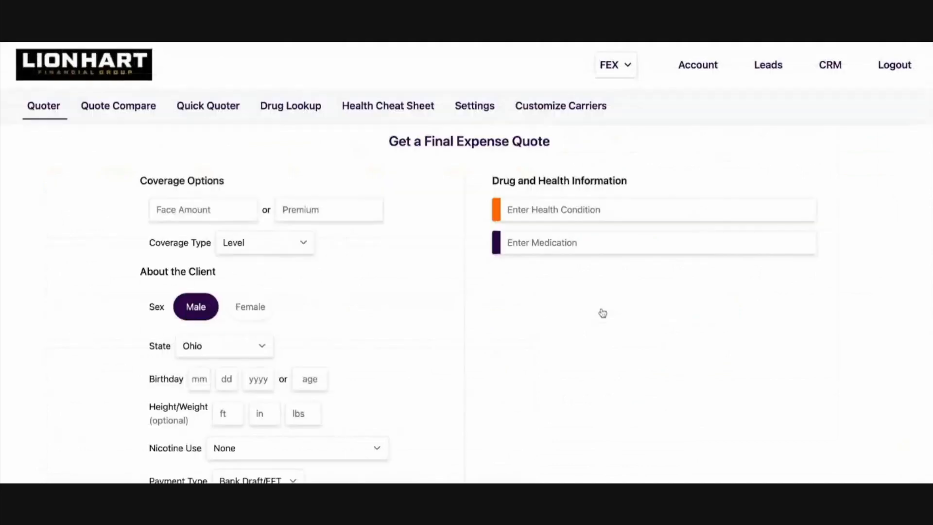
{"action": "scroll", "coordinate": [527, 289], "scroll_direction": "down", "scroll_amount": 2}
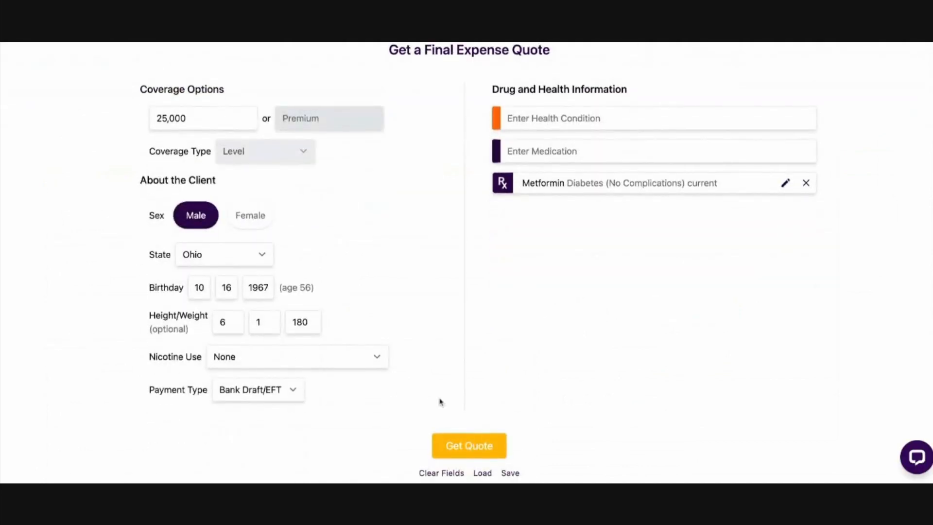
Review the client details, medication and carrier results of the loaded final expense quote
{"action": "scroll", "coordinate": [437, 400], "scroll_direction": "up", "scroll_amount": 2}
{"action": "scroll", "coordinate": [672, 217], "scroll_direction": "down", "scroll_amount": 2}
{"action": "scroll", "coordinate": [669, 215], "scroll_direction": "up", "scroll_amount": 2}
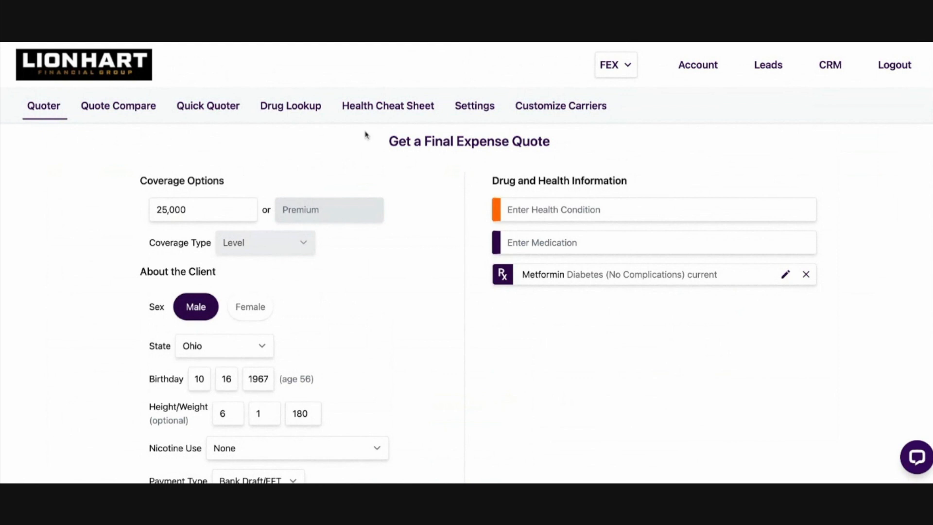
{"action": "left_click", "coordinate": [835, 67]}
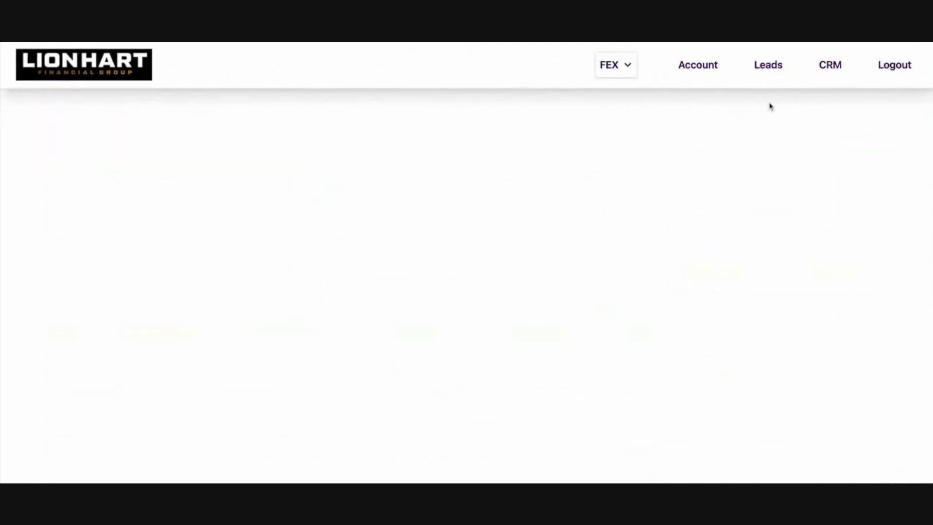
{"action": "scroll", "coordinate": [419, 271], "scroll_direction": "down", "scroll_amount": 5}
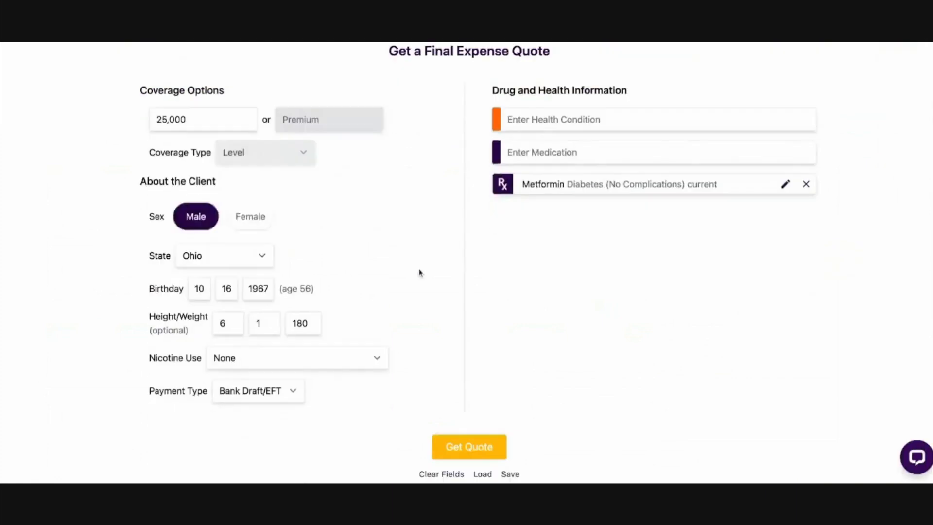
{"action": "scroll", "coordinate": [417, 267], "scroll_direction": "down", "scroll_amount": 1}
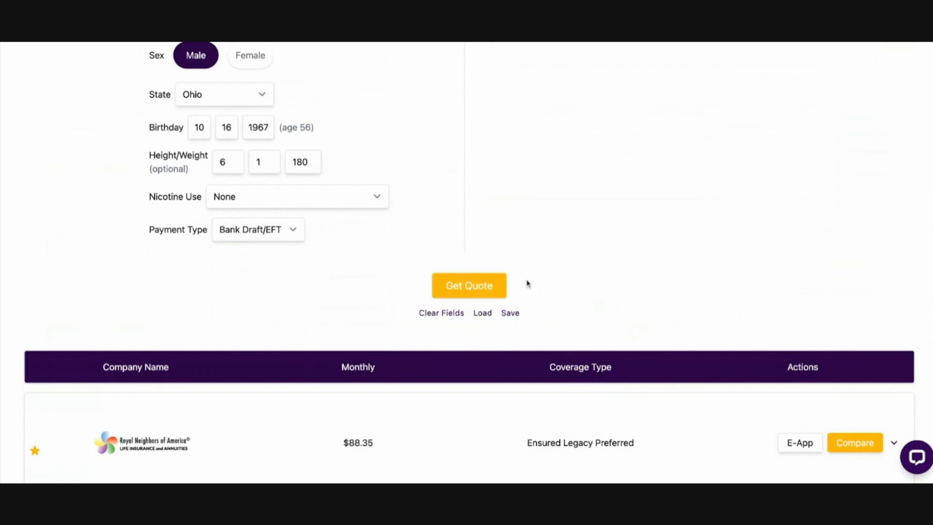
{"action": "scroll", "coordinate": [527, 287], "scroll_direction": "up", "scroll_amount": 4}
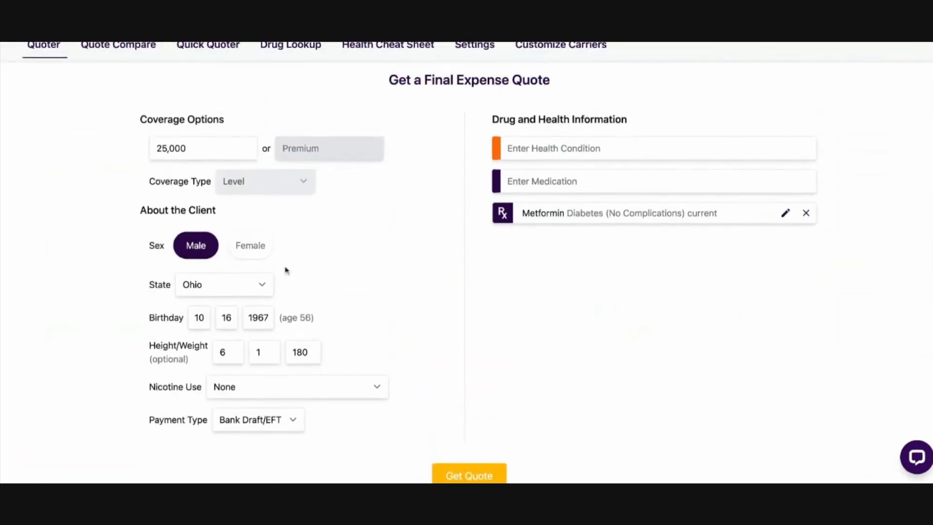
{"action": "scroll", "coordinate": [406, 298], "scroll_direction": "up", "scroll_amount": 1}
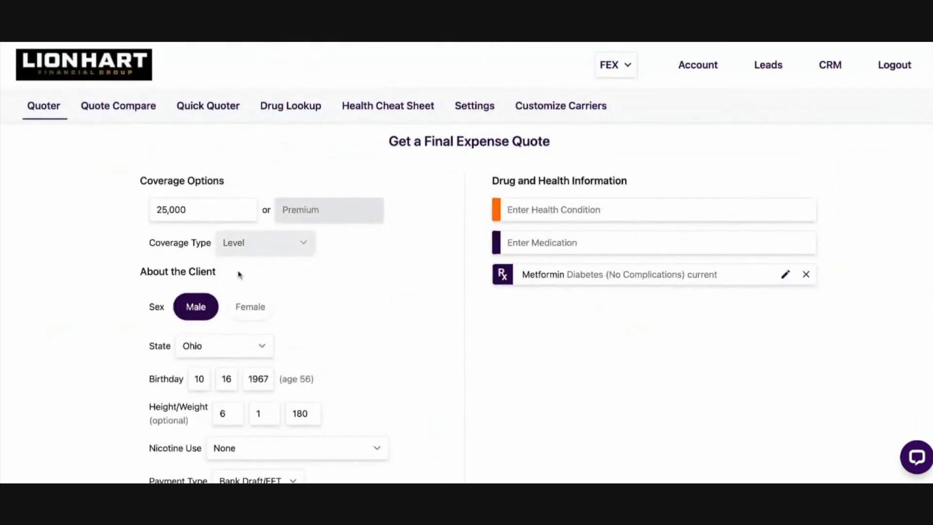
Clear all fields of the final expense quote and switch the quoter to Term
{"action": "scroll", "coordinate": [551, 338], "scroll_direction": "down", "scroll_amount": 3}
{"action": "scroll", "coordinate": [551, 338], "scroll_direction": "down", "scroll_amount": 1}
{"action": "left_click", "coordinate": [443, 398]}
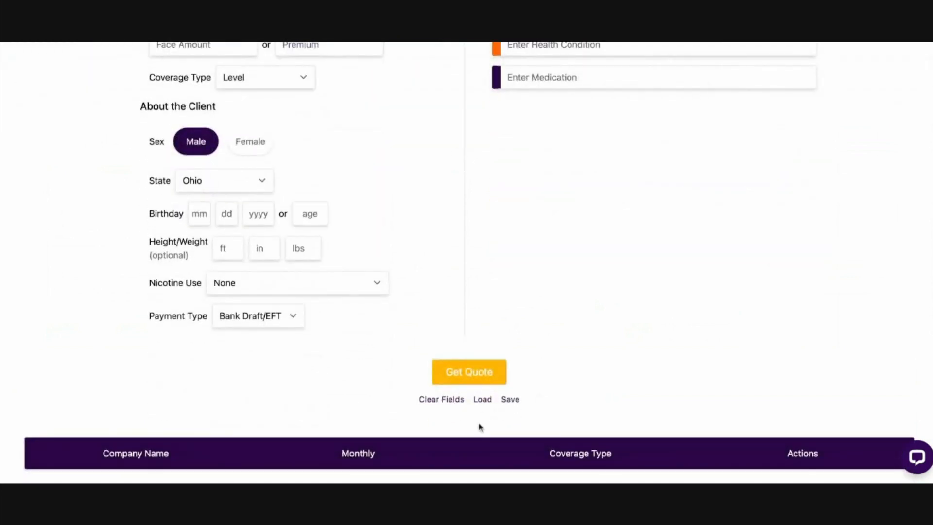
{"action": "scroll", "coordinate": [436, 269], "scroll_direction": "up", "scroll_amount": 4}
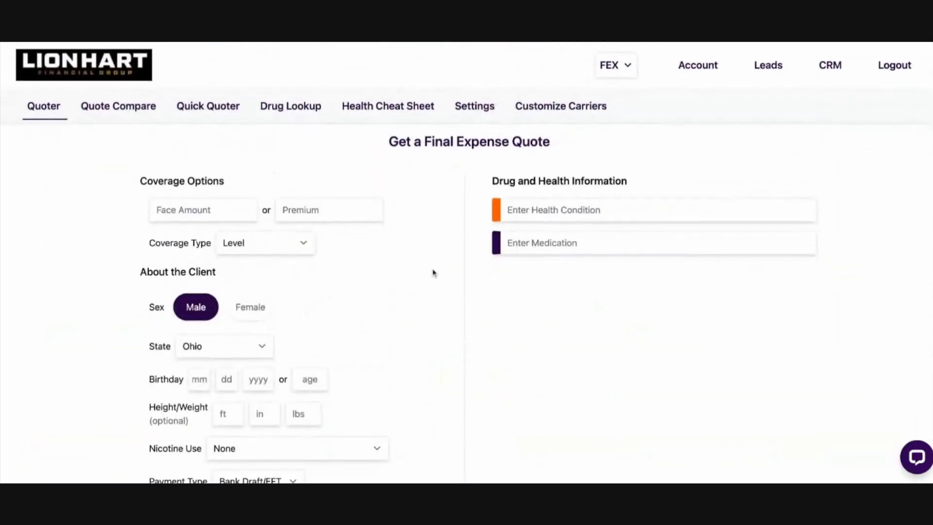
{"action": "left_click", "coordinate": [617, 73]}
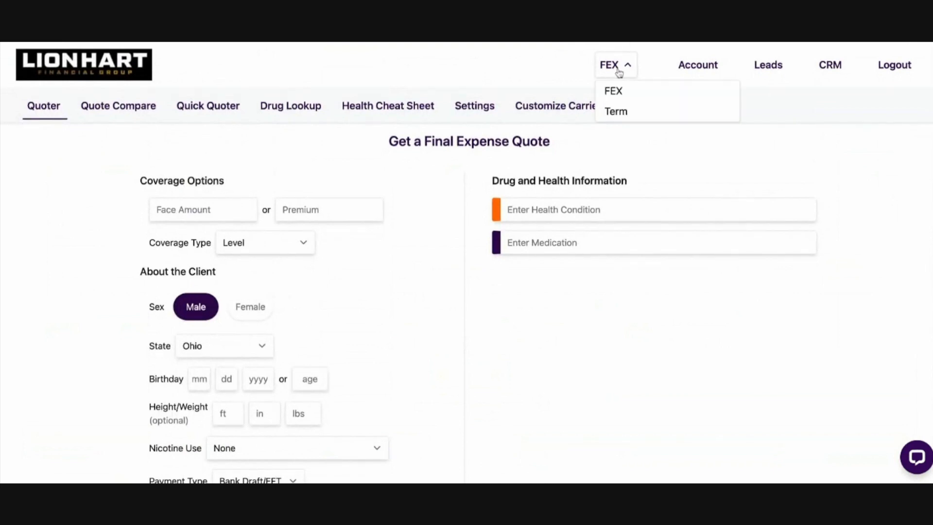
{"action": "left_click", "coordinate": [617, 112]}
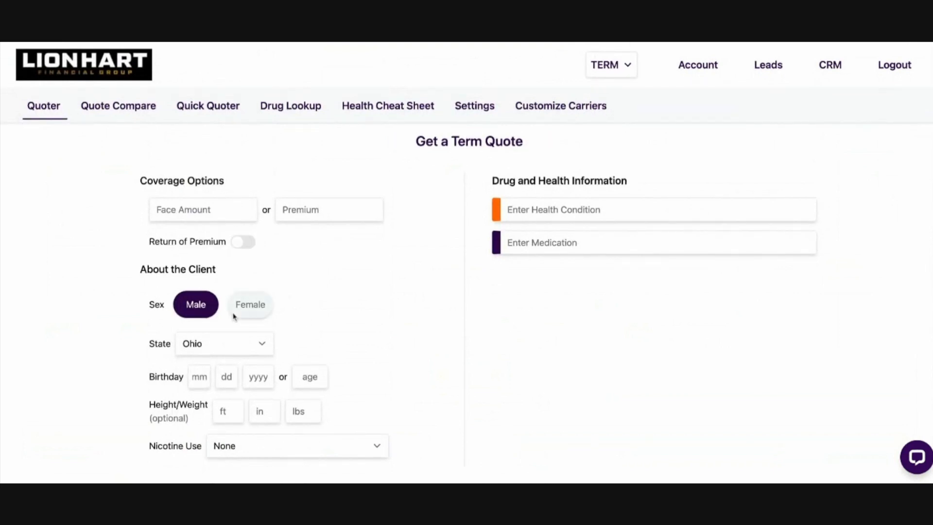
Load the saved quote information into the term quote form and check the filled-in fields
{"action": "scroll", "coordinate": [402, 270], "scroll_direction": "down", "scroll_amount": 1}
{"action": "scroll", "coordinate": [410, 271], "scroll_direction": "up", "scroll_amount": 1}
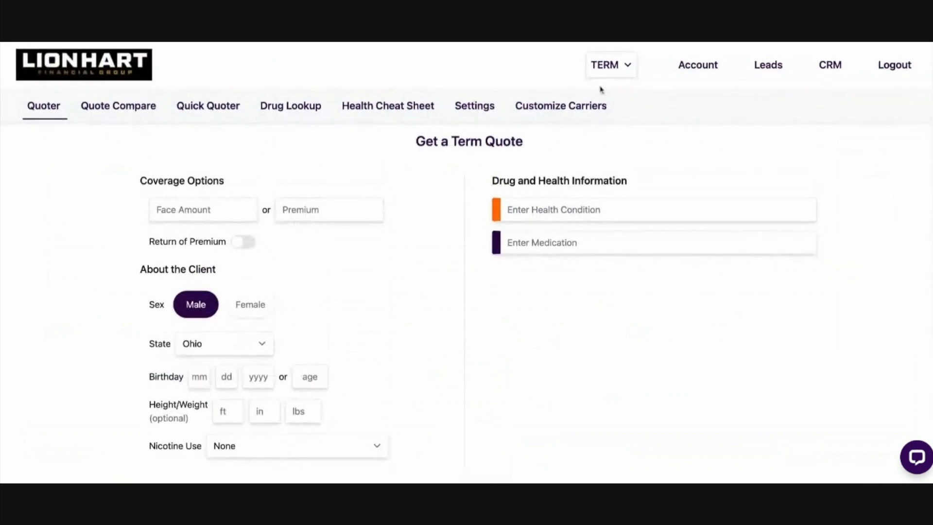
{"action": "scroll", "coordinate": [466, 343], "scroll_direction": "down", "scroll_amount": 4}
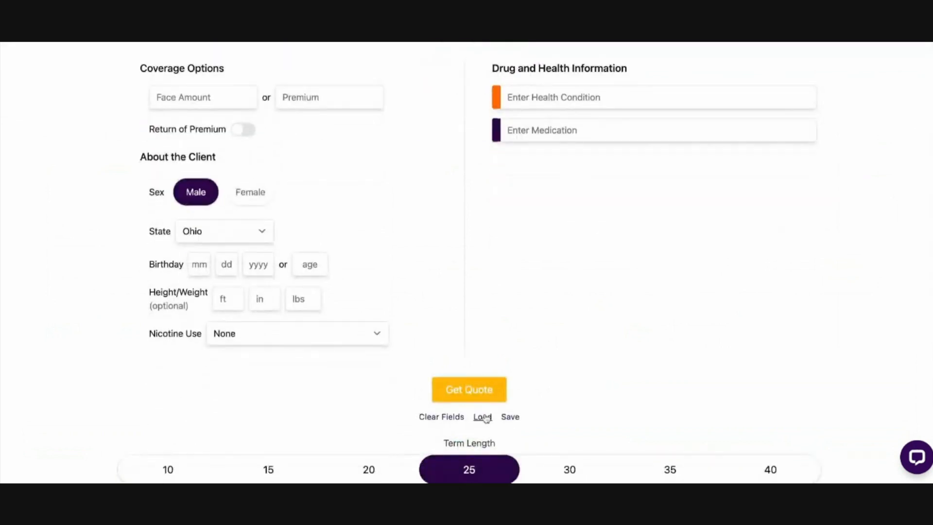
{"action": "left_click", "coordinate": [481, 417]}
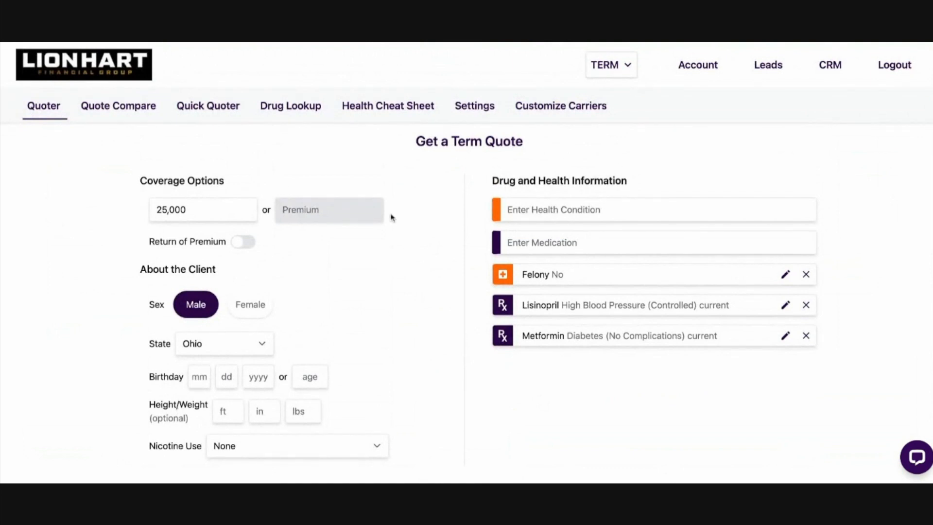
{"action": "scroll", "coordinate": [425, 242], "scroll_direction": "down", "scroll_amount": 2}
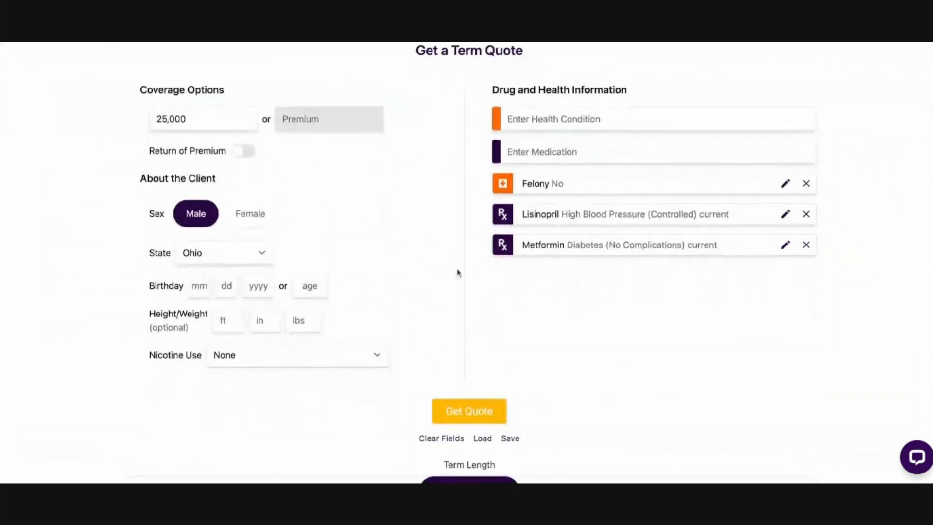
{"action": "scroll", "coordinate": [427, 279], "scroll_direction": "up", "scroll_amount": 2}
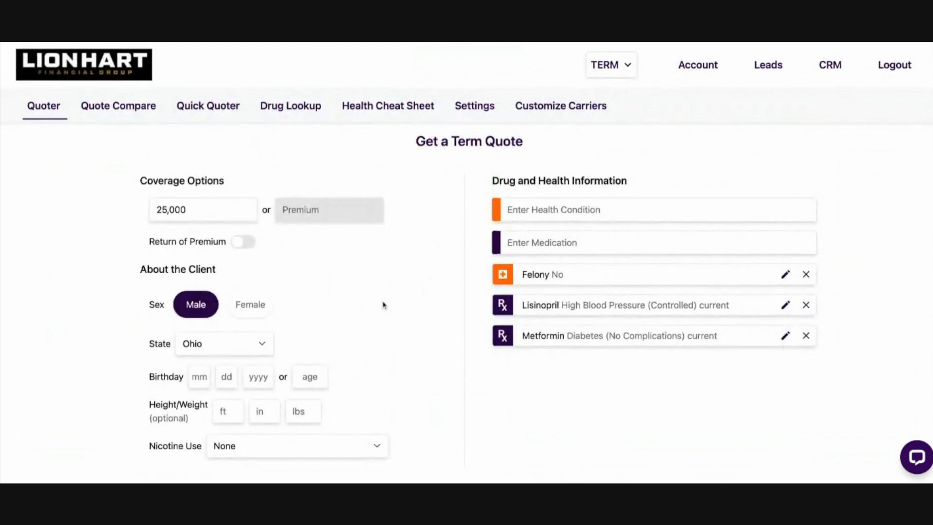
Clear the term quote form and switch the quoter back to FEX
{"action": "scroll", "coordinate": [384, 305], "scroll_direction": "down", "scroll_amount": 2}
{"action": "left_click", "coordinate": [446, 431]}
{"action": "scroll", "coordinate": [446, 432], "scroll_direction": "up", "scroll_amount": 3}
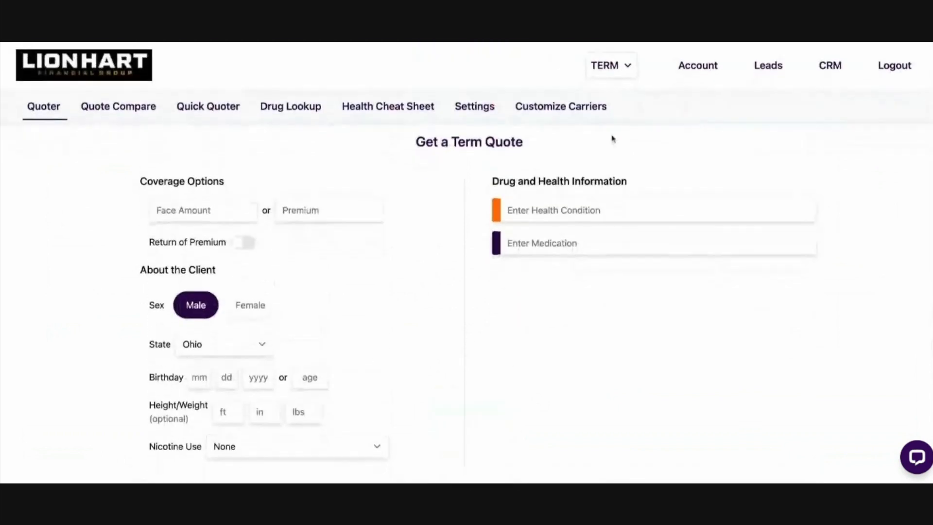
{"action": "left_click", "coordinate": [619, 73]}
{"action": "left_click", "coordinate": [604, 92]}
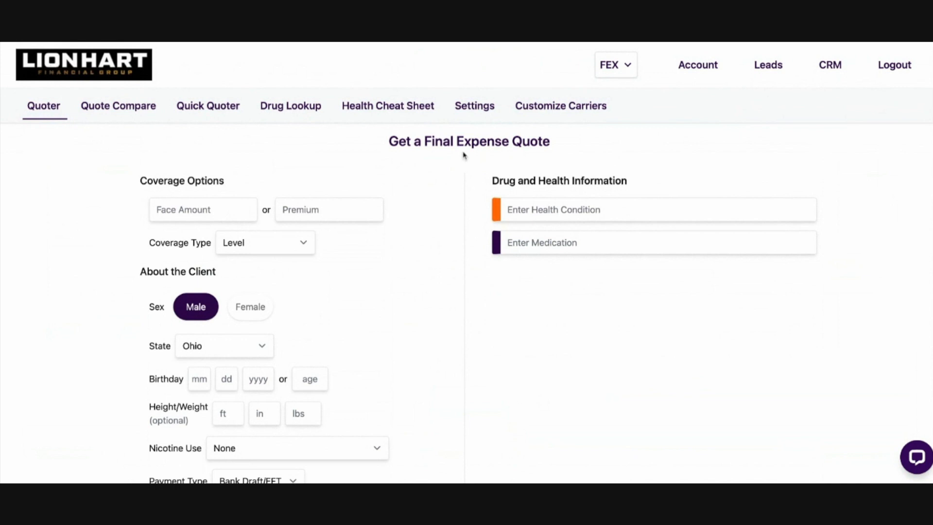
Go through the CRM dashboard to the Leads section and look over its Marketplace and Create Campaign form
{"action": "left_click", "coordinate": [828, 67]}
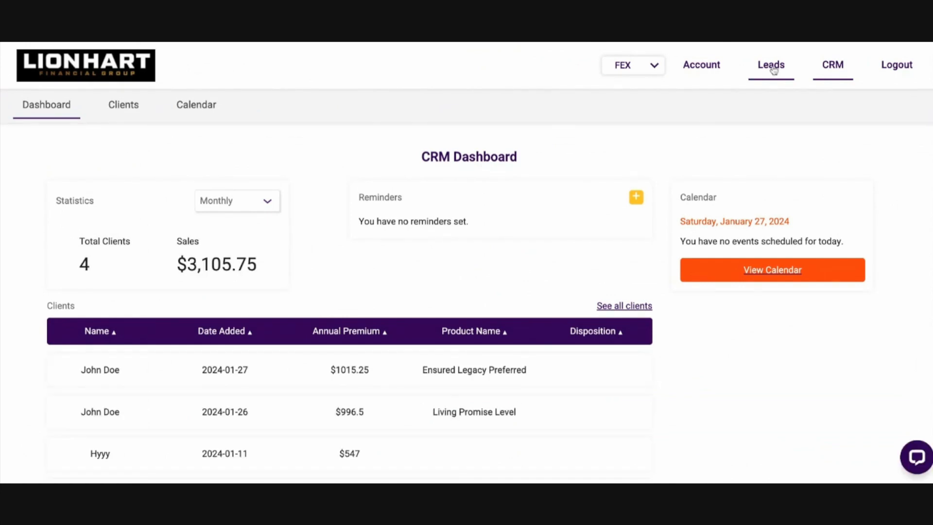
{"action": "left_click", "coordinate": [773, 68]}
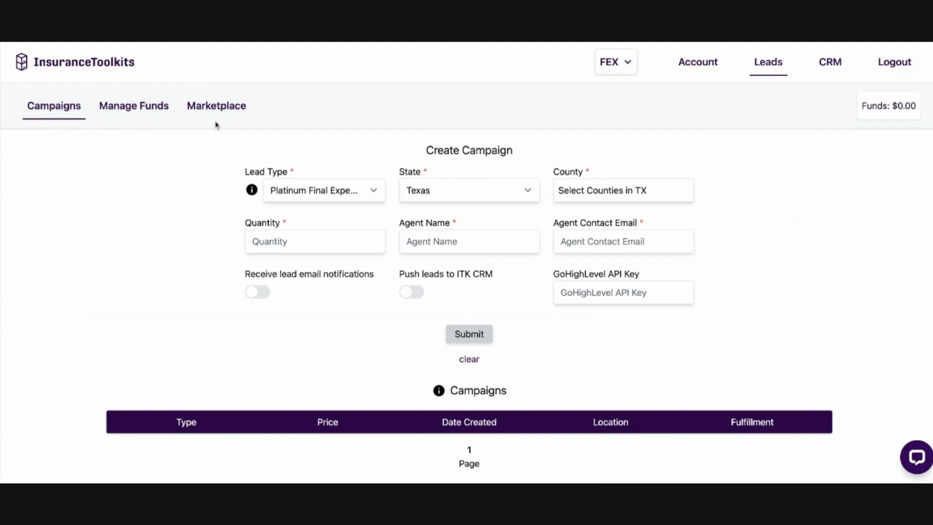
{"action": "left_click", "coordinate": [209, 108]}
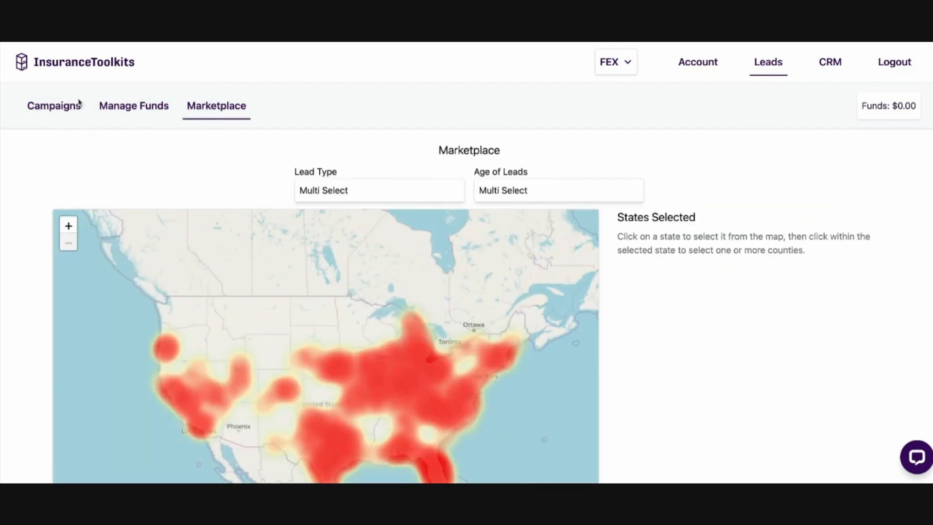
{"action": "left_click", "coordinate": [50, 113]}
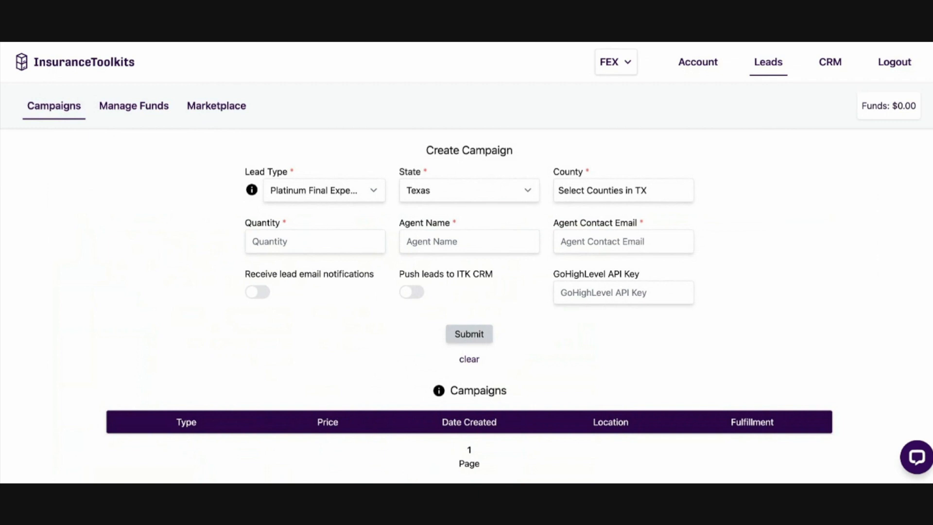
{"action": "mouse_move", "coordinate": [252, 190]}
Filter the lead Marketplace to Exclusive Final Expense leads aged 30-90 days
{"action": "left_click", "coordinate": [204, 104]}
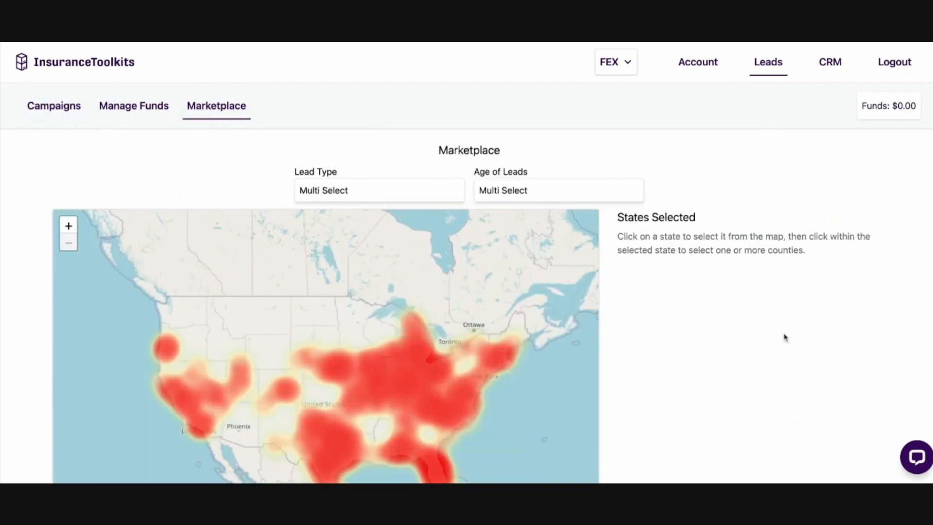
{"action": "scroll", "coordinate": [784, 336], "scroll_direction": "down", "scroll_amount": 2}
{"action": "scroll", "coordinate": [783, 337], "scroll_direction": "up", "scroll_amount": 2}
{"action": "left_click", "coordinate": [367, 195]}
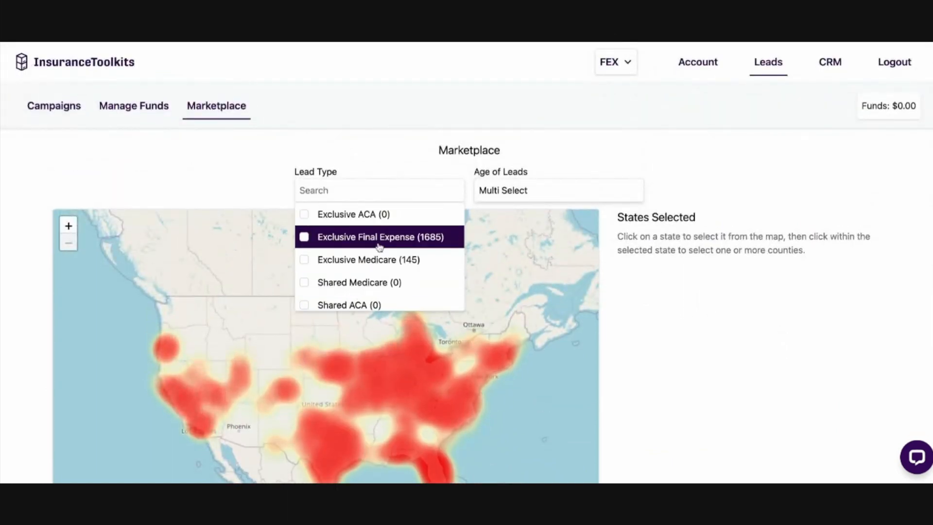
{"action": "left_click", "coordinate": [358, 241]}
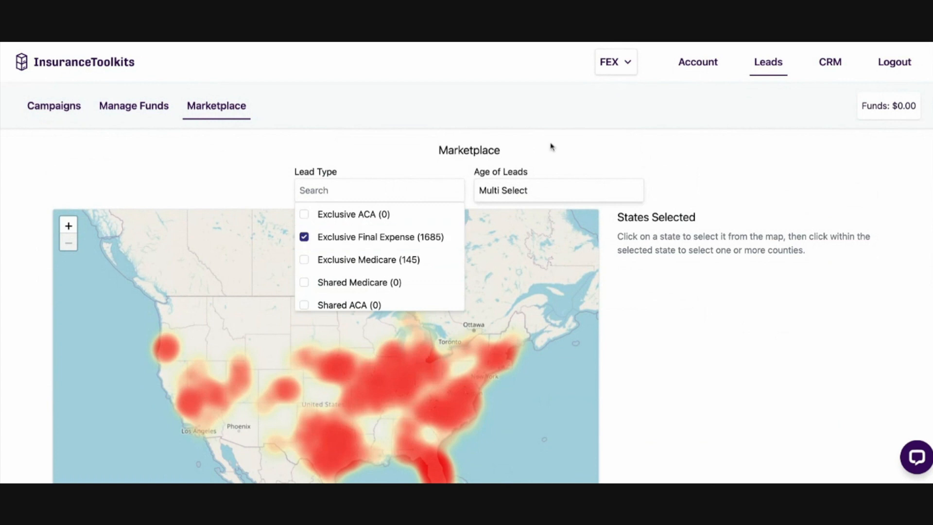
{"action": "left_click", "coordinate": [542, 195]}
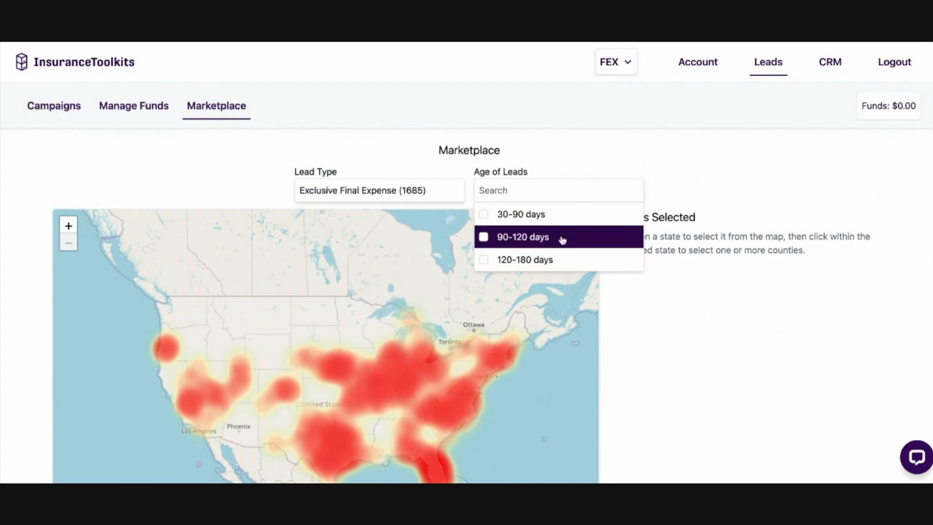
{"action": "left_click", "coordinate": [547, 218]}
{"action": "left_click", "coordinate": [729, 329]}
{"action": "scroll", "coordinate": [728, 327], "scroll_direction": "down", "scroll_amount": 2}
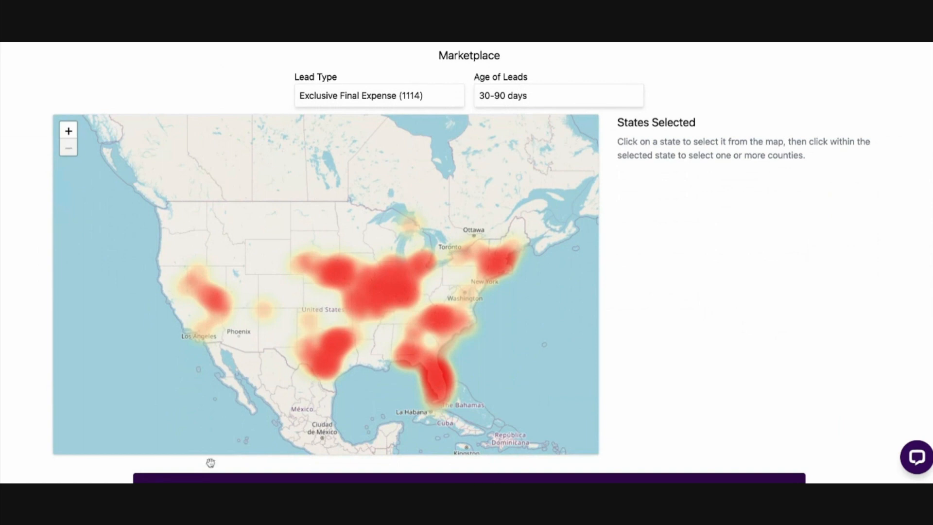
Select Florida with all counties on the Marketplace map and search for its leads
{"action": "left_click", "coordinate": [439, 387]}
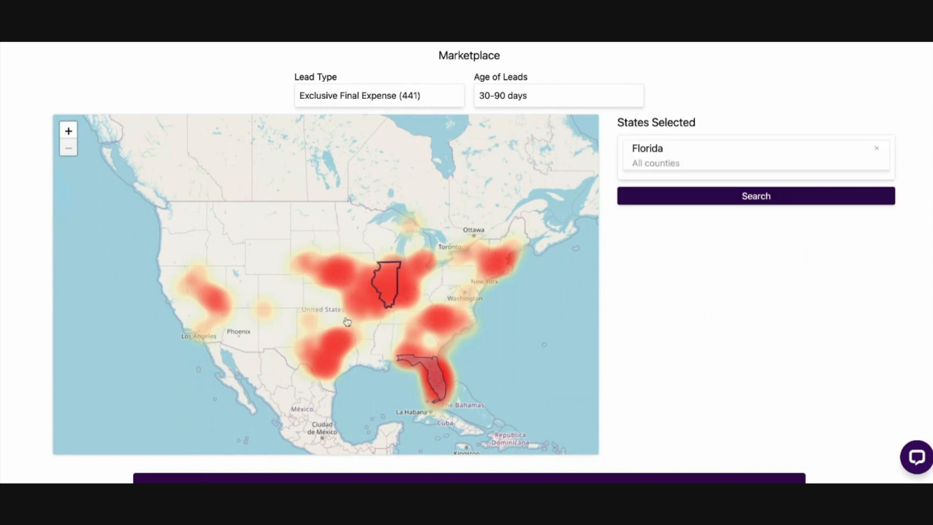
{"action": "left_click", "coordinate": [748, 197]}
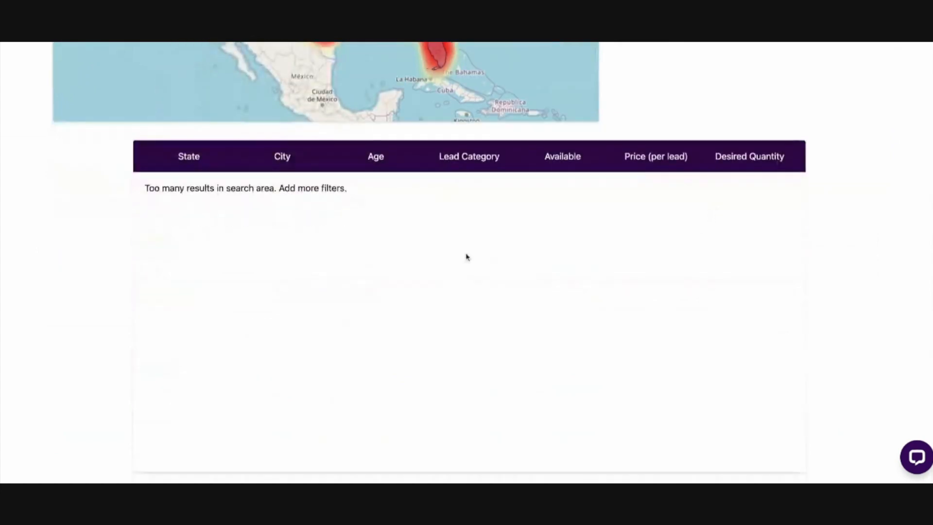
{"action": "triple_click", "coordinate": [140, 190]}
{"action": "left_click", "coordinate": [403, 237]}
Narrow the Florida lead search to Miami-Dade, Broward, Brevard and Marion counties and run it
{"action": "scroll", "coordinate": [413, 256], "scroll_direction": "up", "scroll_amount": 10}
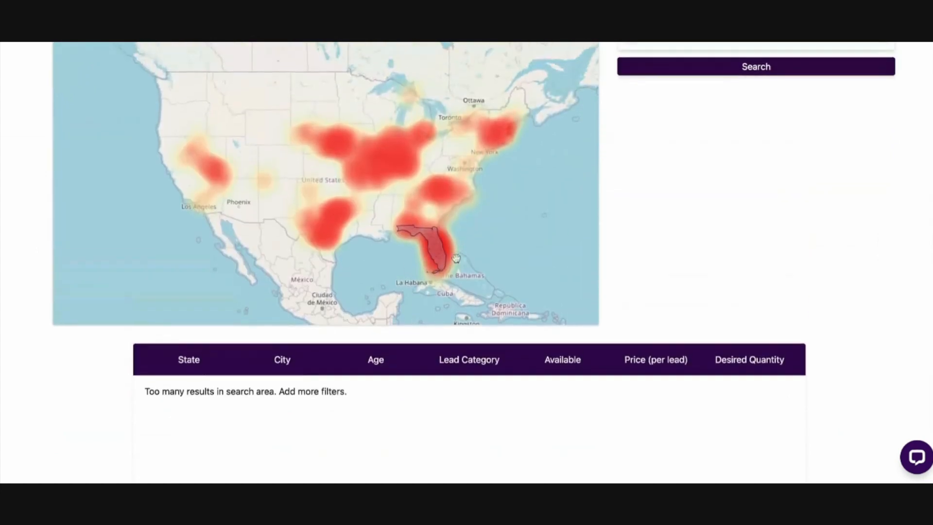
{"action": "scroll", "coordinate": [488, 269], "scroll_direction": "up", "scroll_amount": 2}
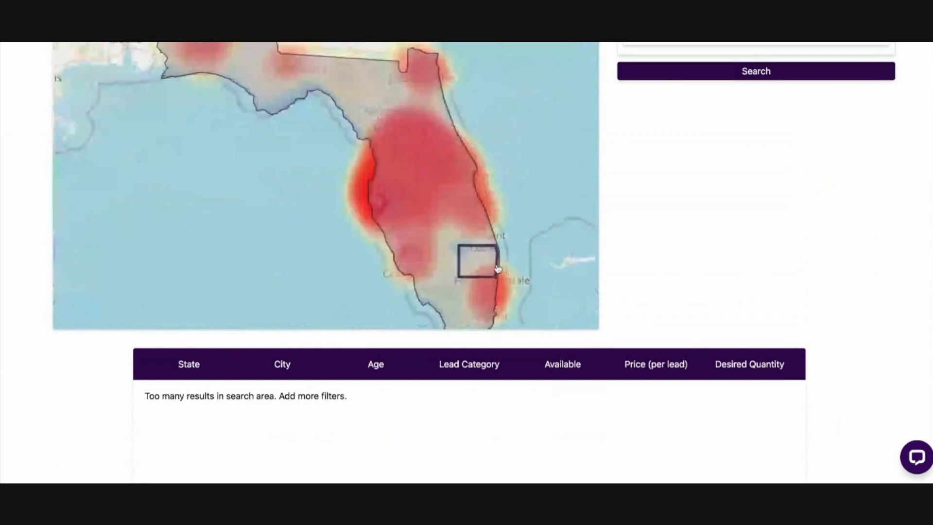
{"action": "left_click", "coordinate": [491, 310]}
{"action": "left_click", "coordinate": [486, 289]}
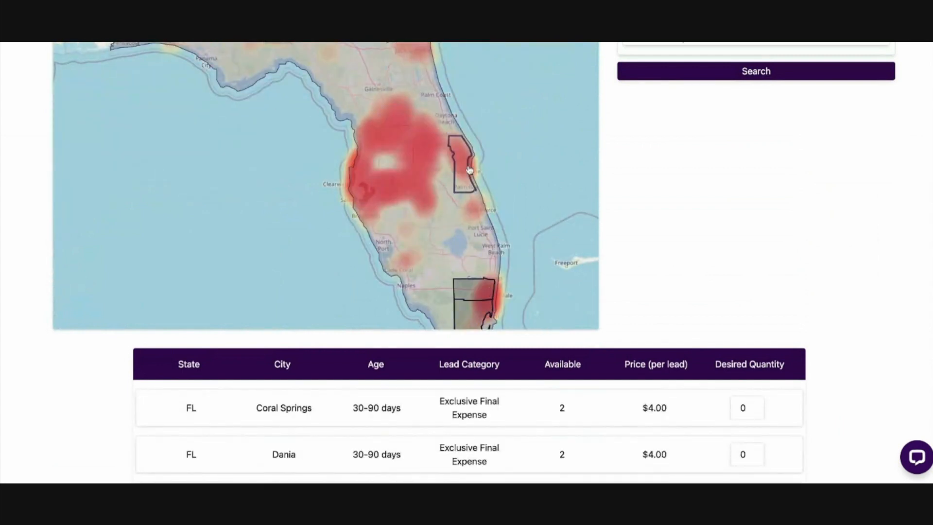
{"action": "left_click", "coordinate": [466, 170]}
{"action": "left_click", "coordinate": [393, 126]}
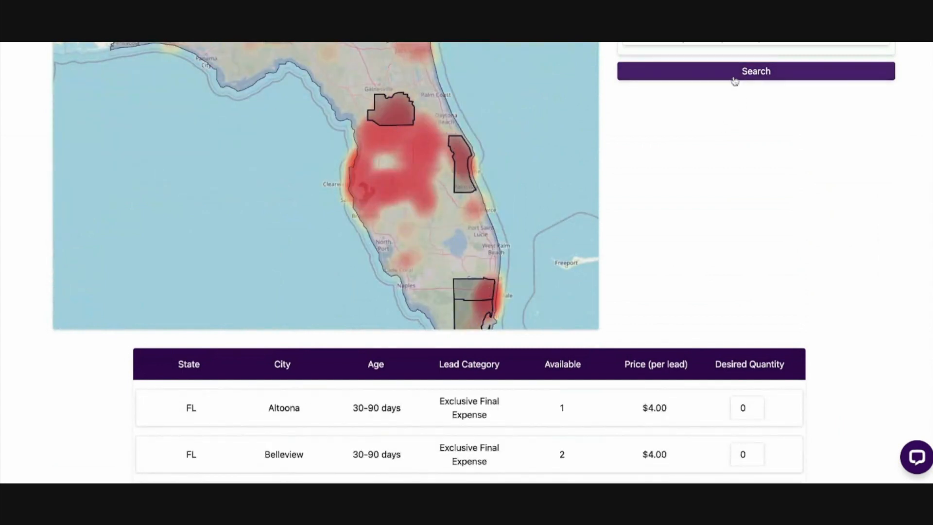
{"action": "left_click", "coordinate": [734, 78]}
Examine the listed leads by city, availability and price per lead in the Marketplace results
{"action": "double_click", "coordinate": [173, 201]}
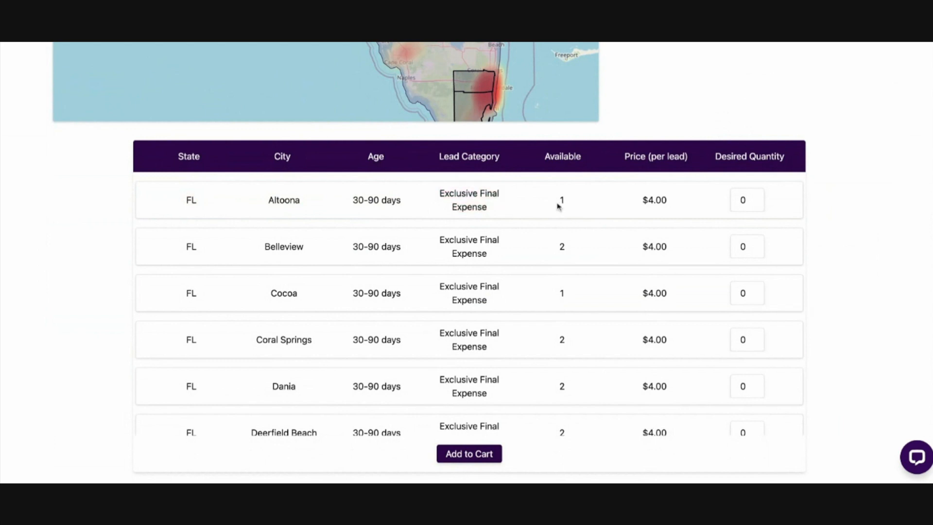
{"action": "scroll", "coordinate": [598, 337], "scroll_direction": "down", "scroll_amount": 5}
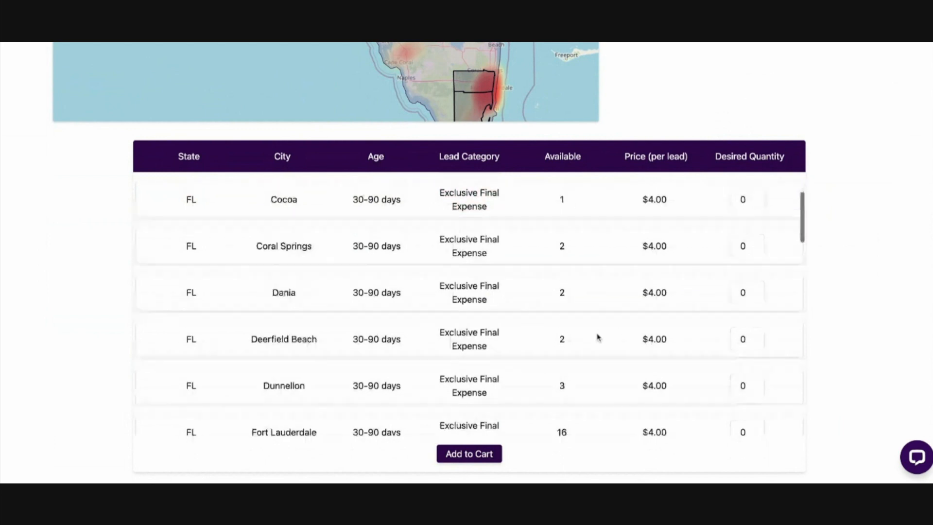
{"action": "scroll", "coordinate": [563, 356], "scroll_direction": "up", "scroll_amount": 5}
{"action": "scroll", "coordinate": [814, 159], "scroll_direction": "up", "scroll_amount": 8}
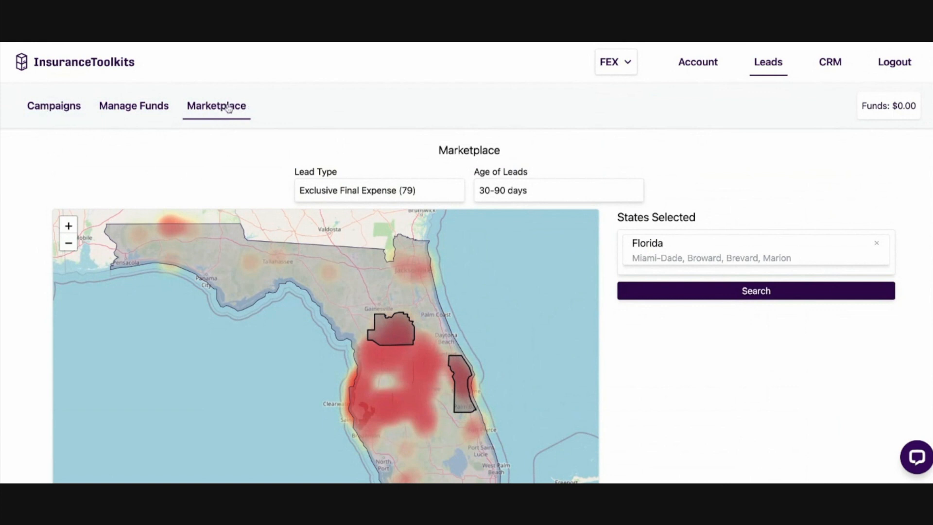
View the Add Funds form under Manage Funds, close it without an amount and return to the home page
{"action": "left_click", "coordinate": [135, 111]}
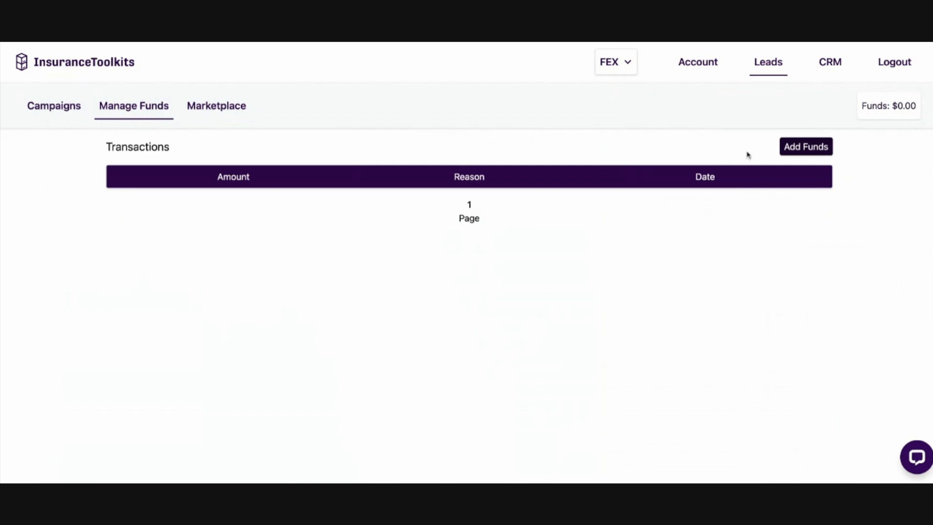
{"action": "left_click", "coordinate": [803, 145]}
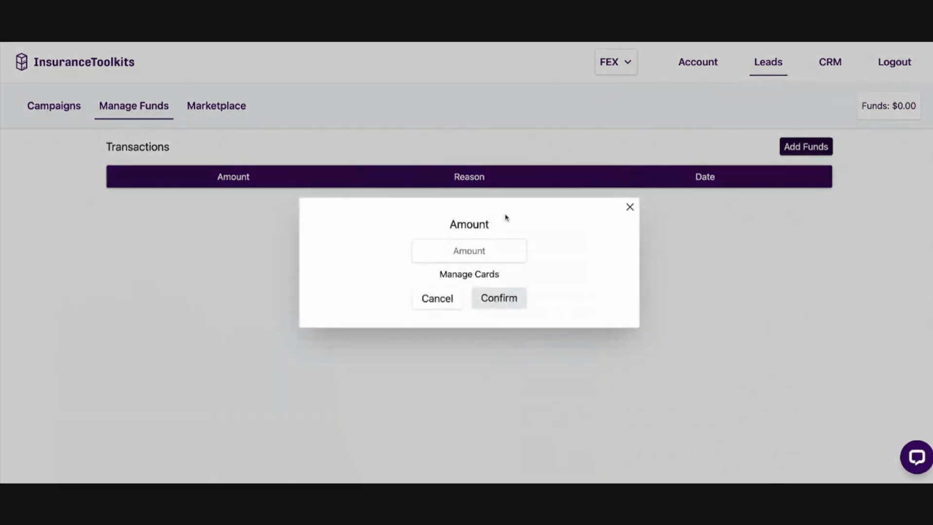
{"action": "left_click", "coordinate": [630, 212]}
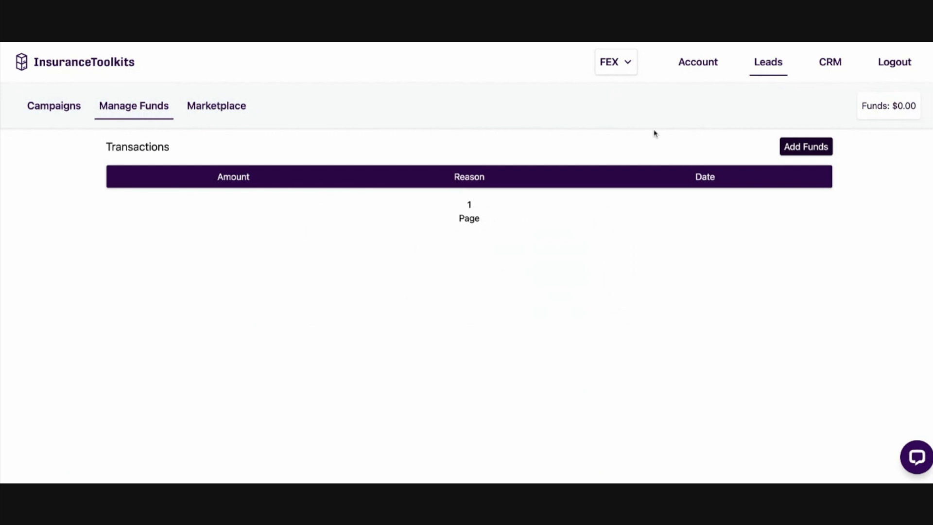
{"action": "left_click", "coordinate": [95, 69]}
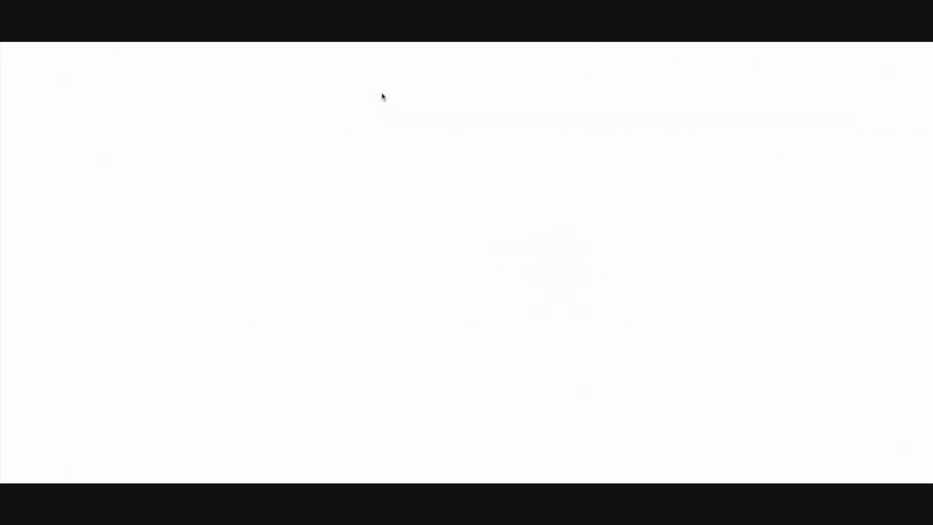